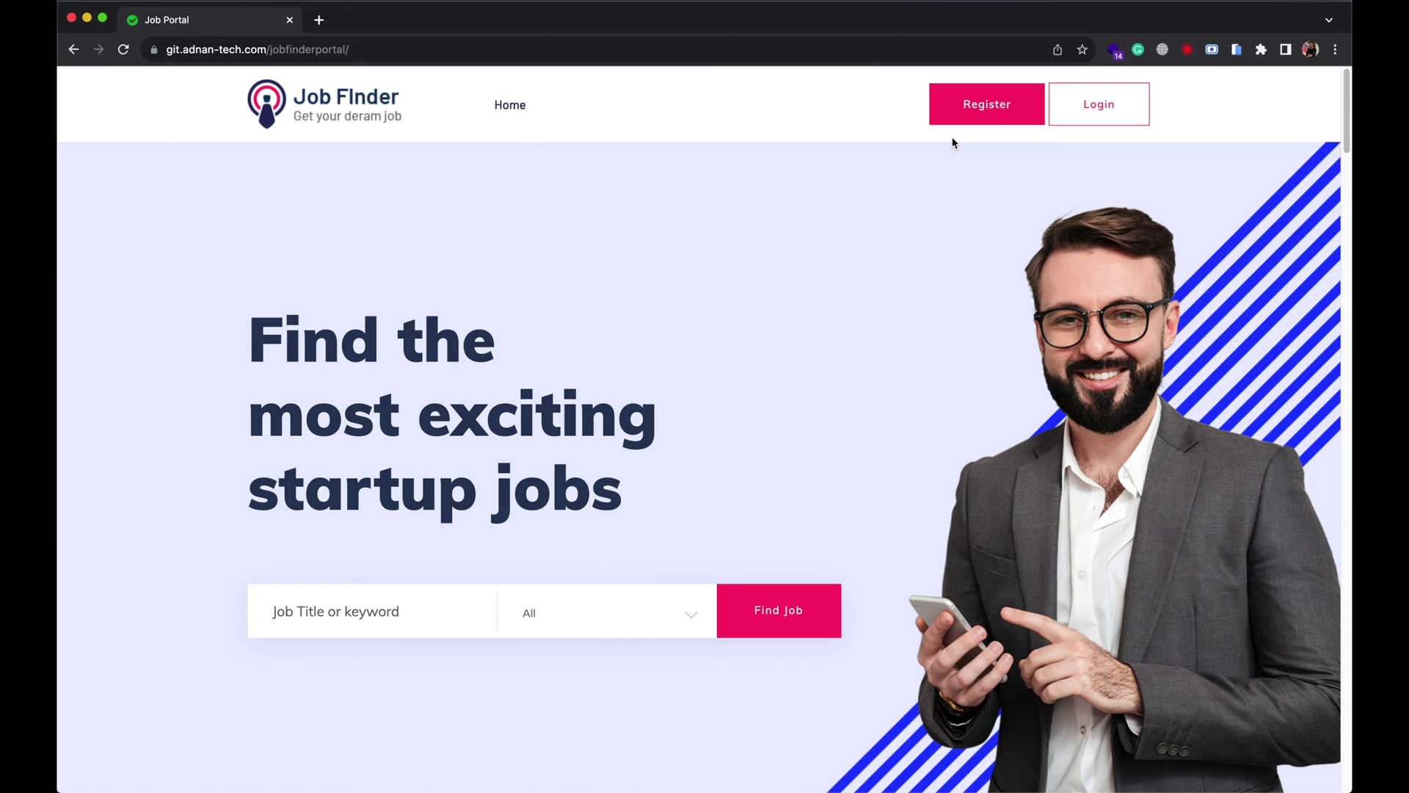
Register a new Hire someone account with name, e-mail and password, and confirm the success message.
left_click(967, 107)
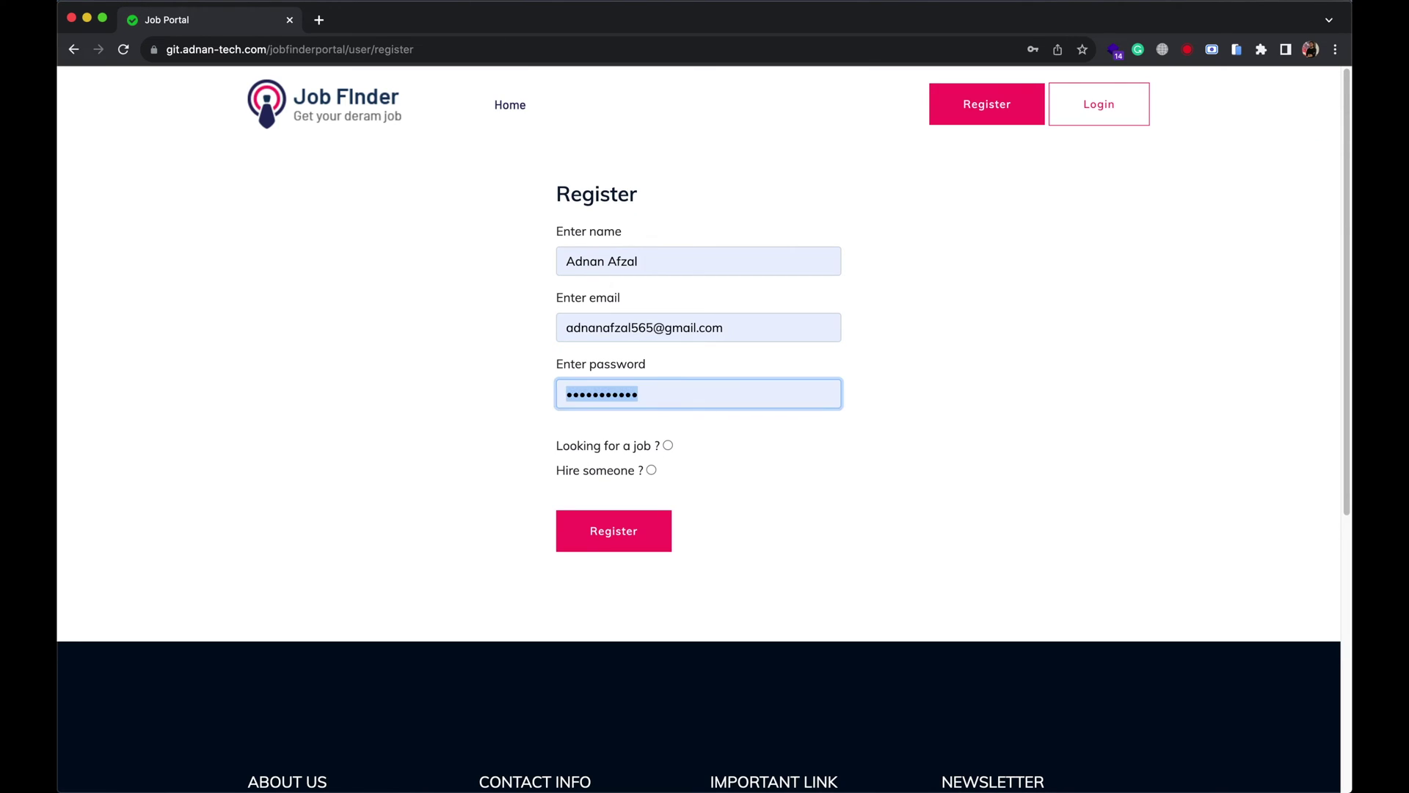
type("12345")
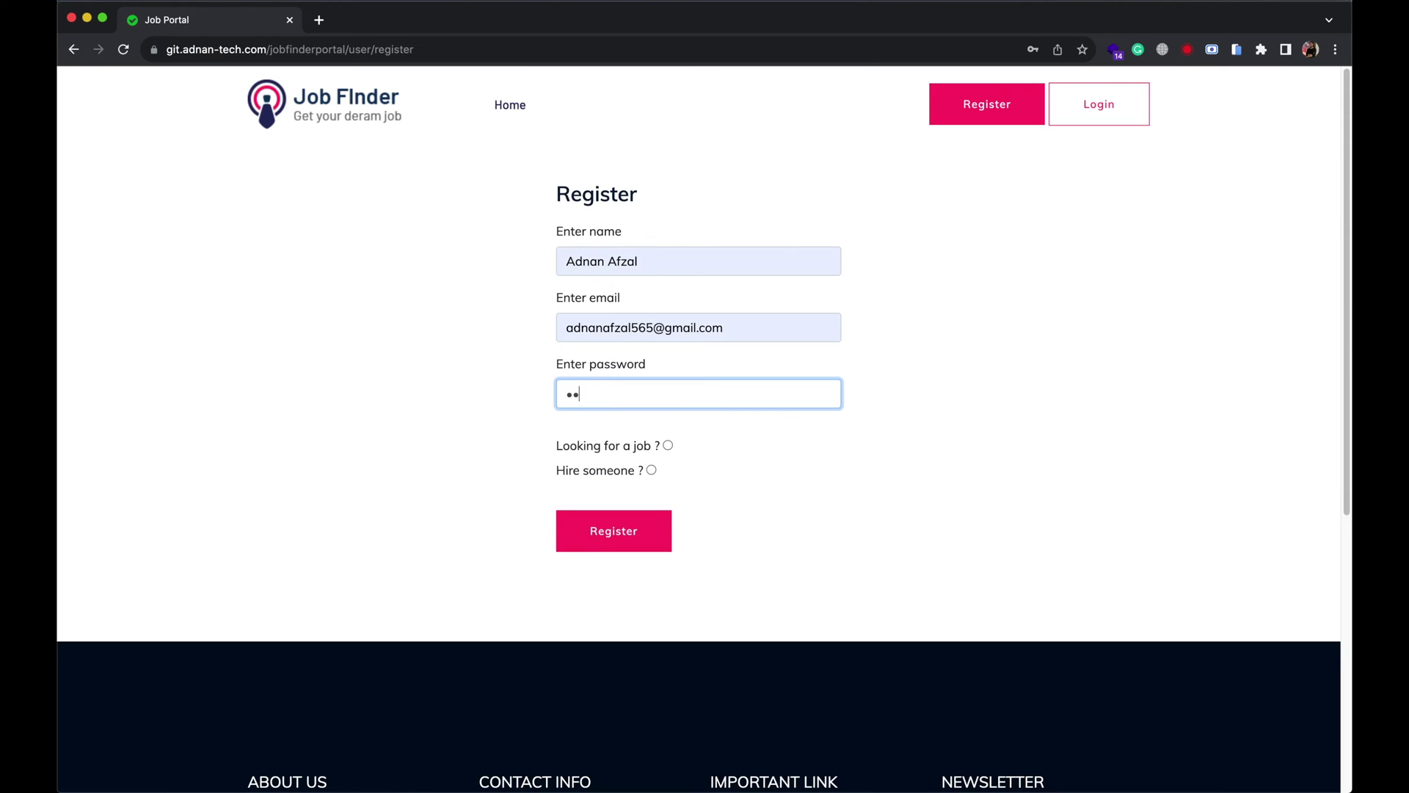
left_click(585, 477)
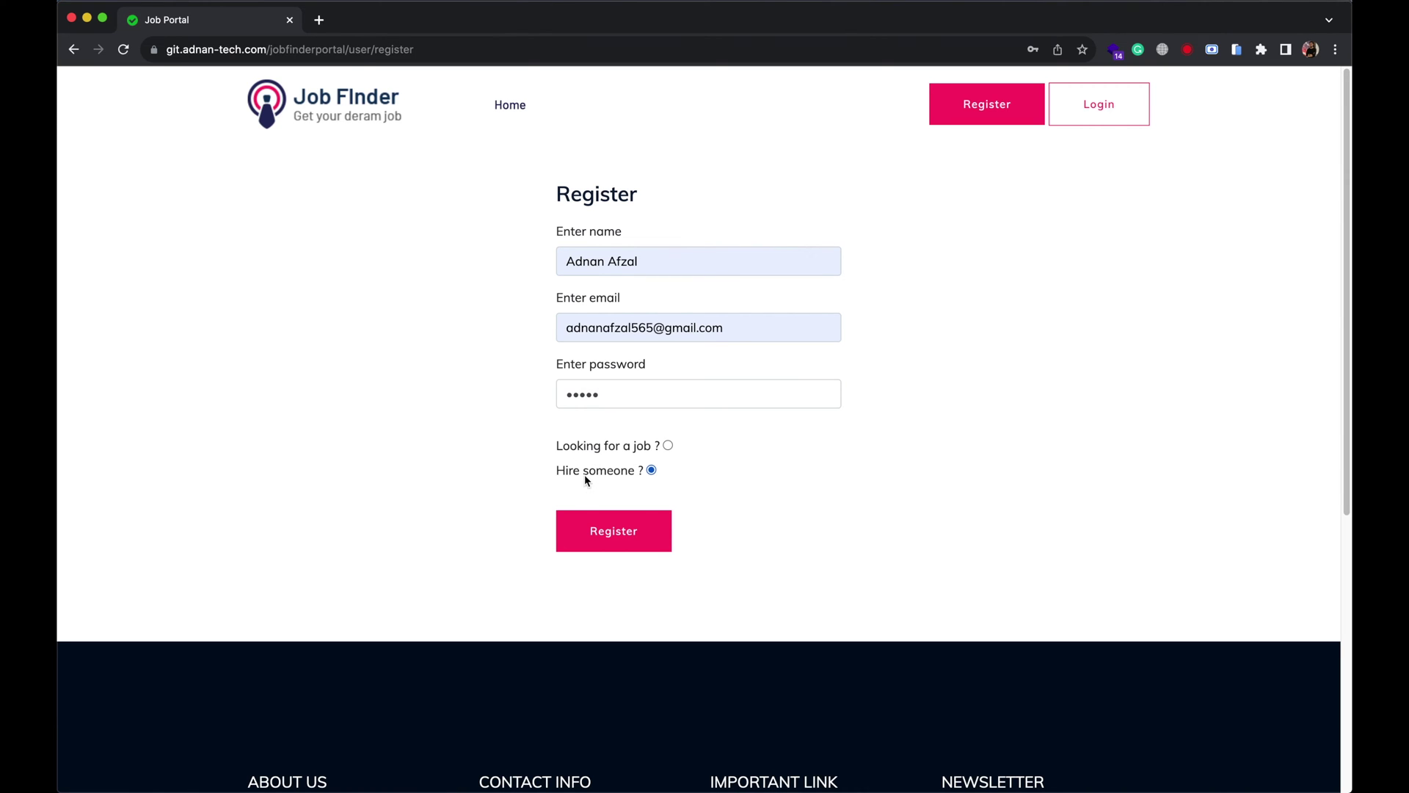
left_click(624, 539)
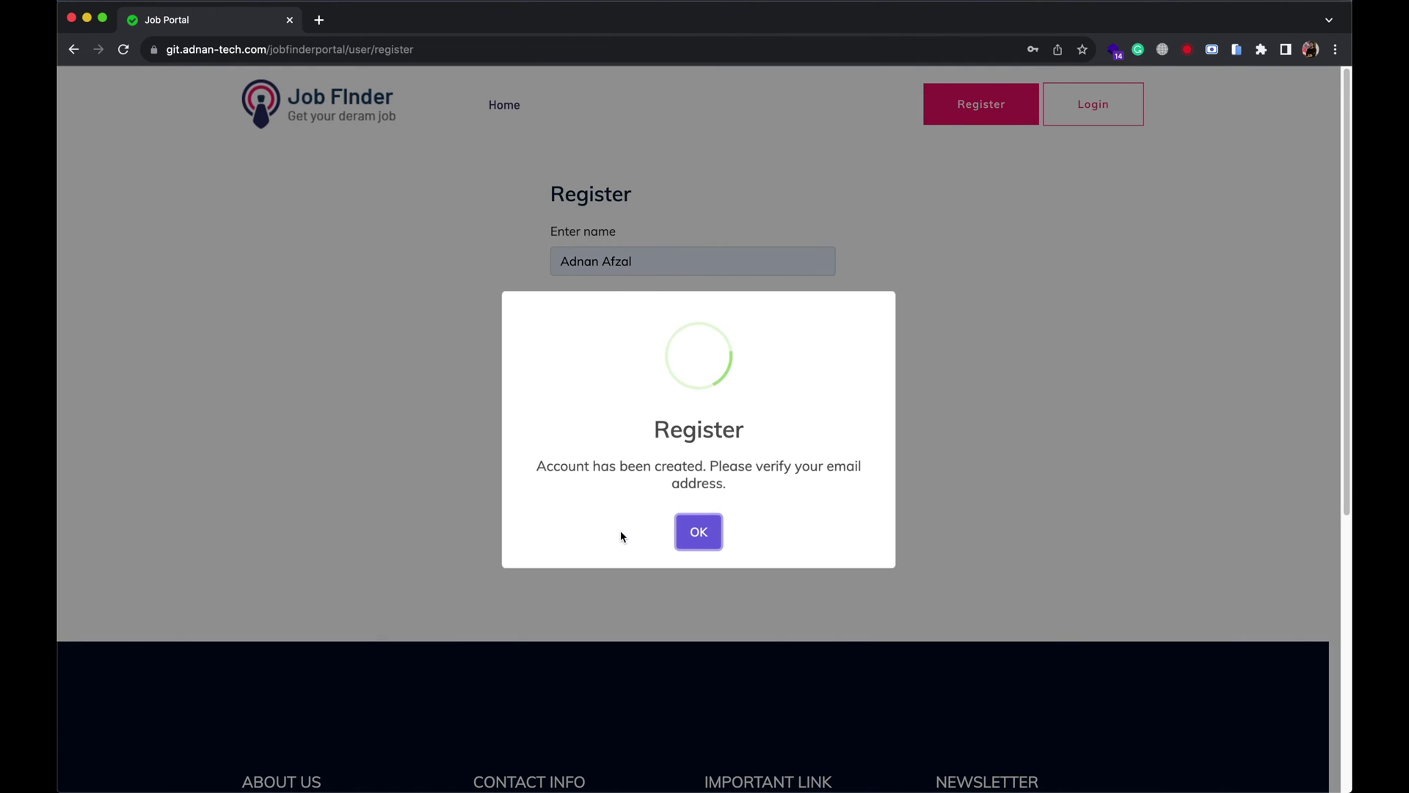
left_click(685, 543)
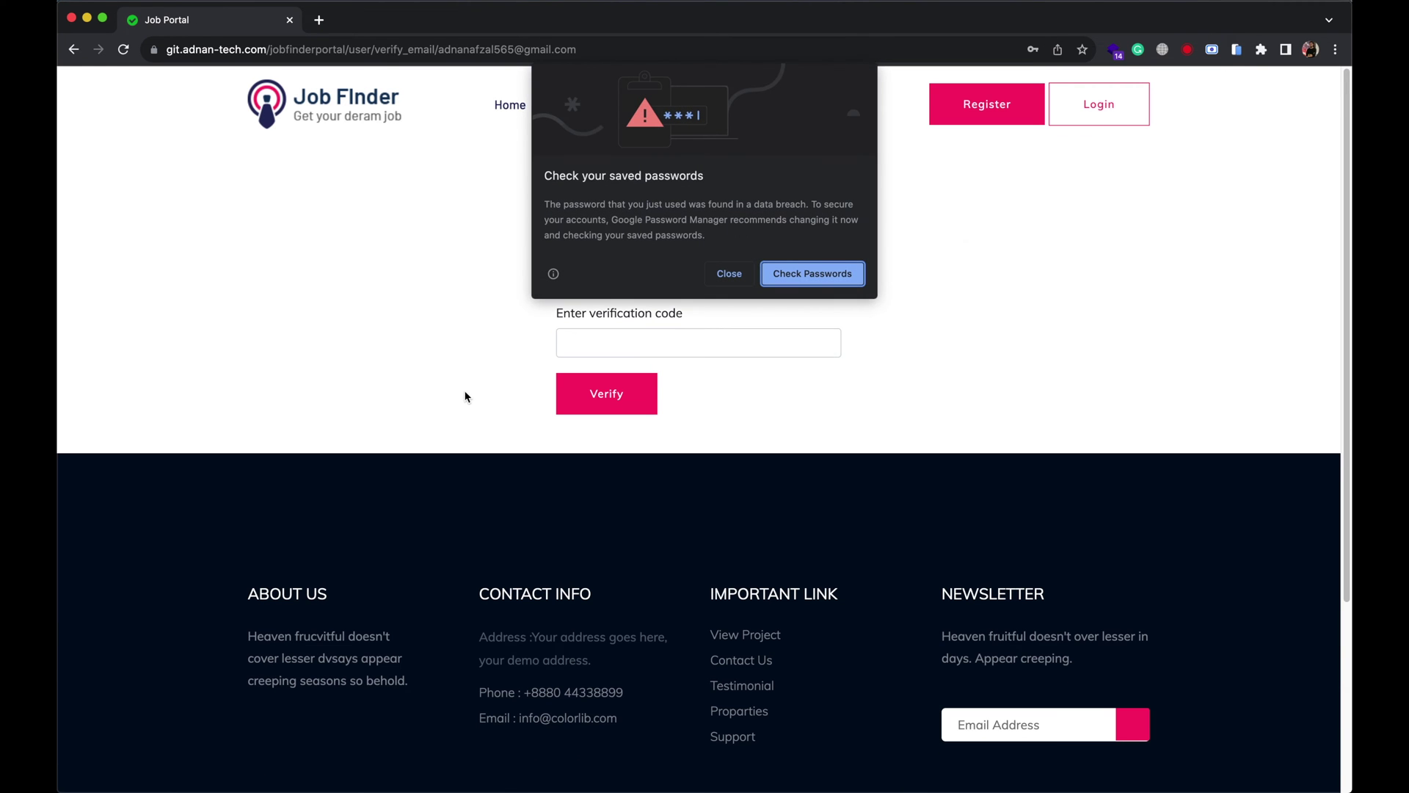
Dismiss Chrome's password prompts, open Gmail in a new tab, and select the emailed verification code.
left_click(717, 271)
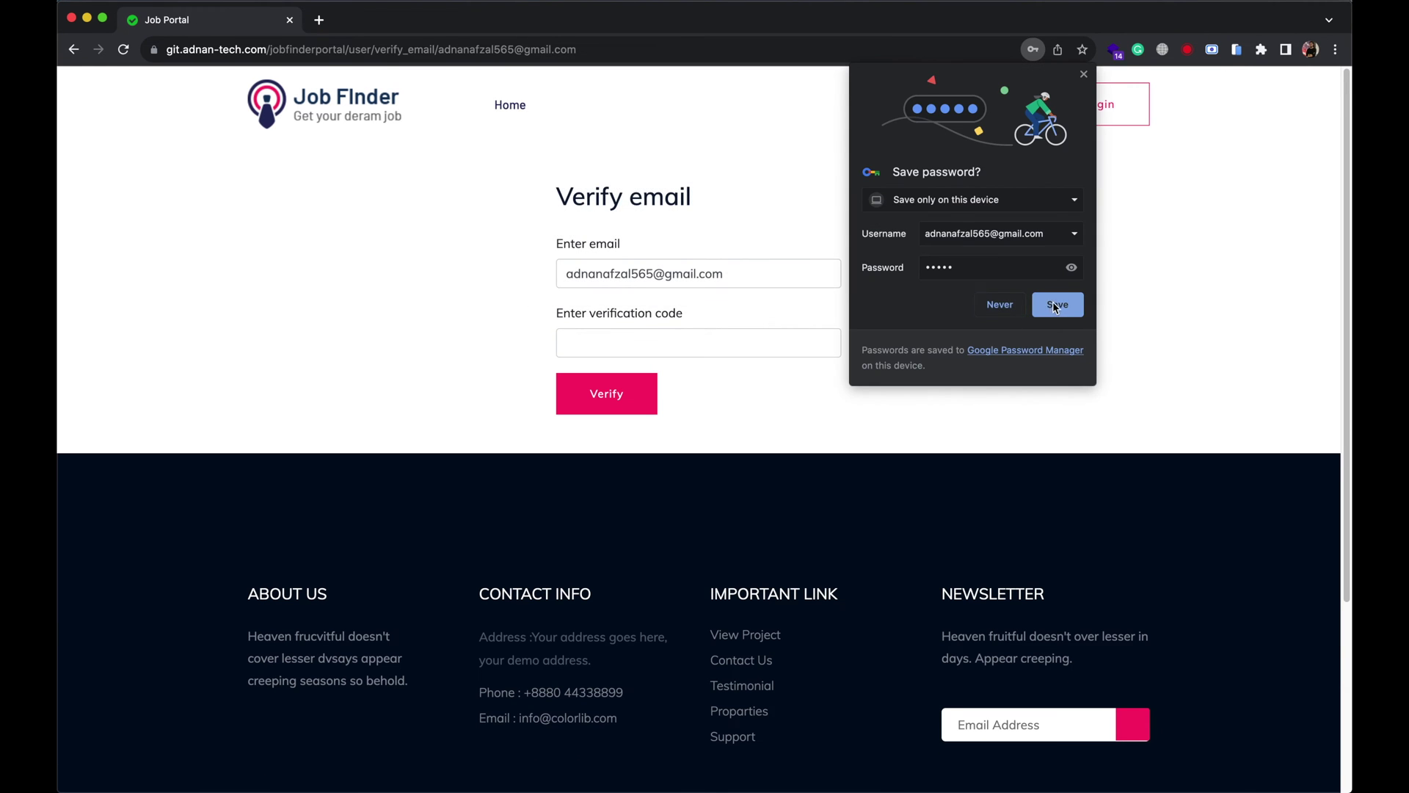
left_click(994, 390)
key("super+t")
type("gma")
key("Return")
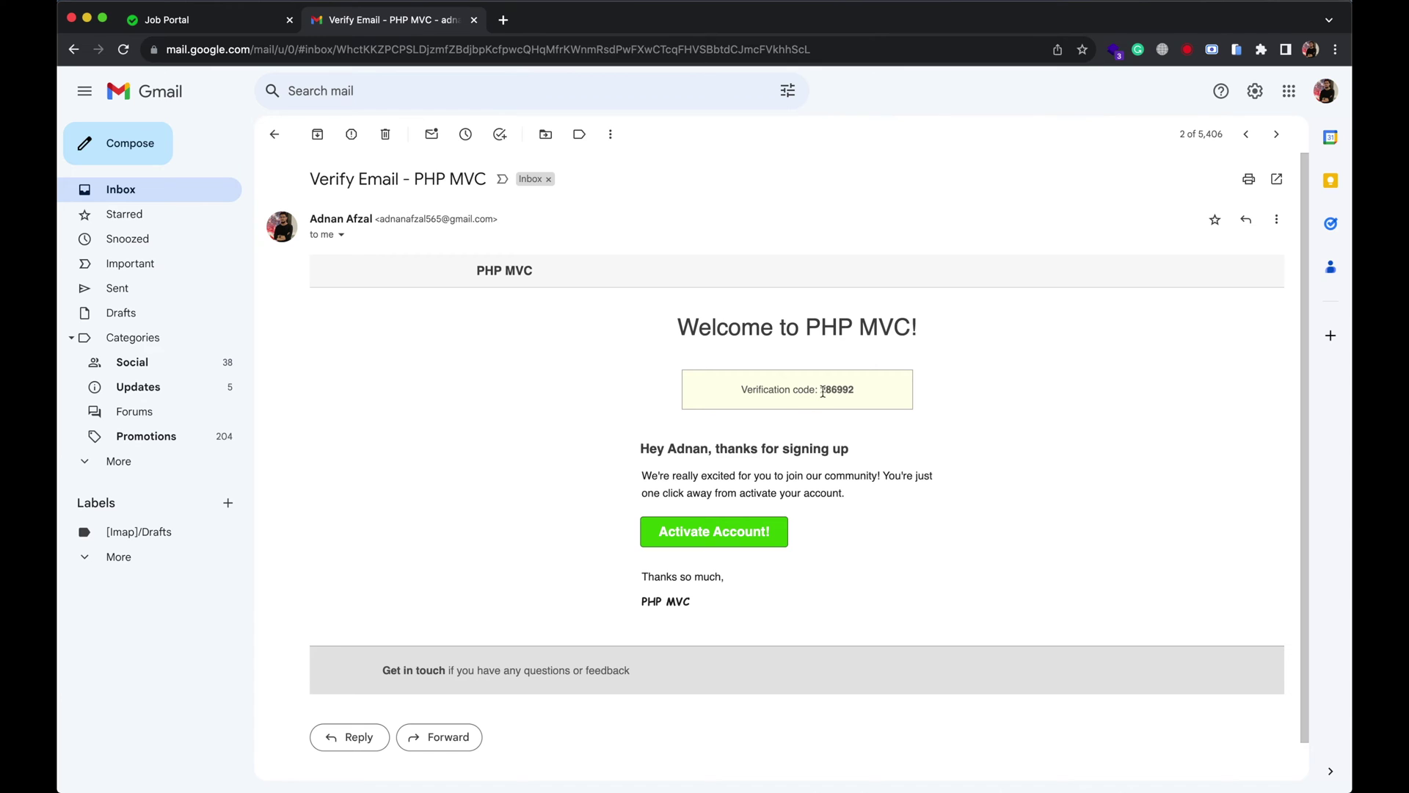
double_click(835, 387)
key("super+c")
Paste the emailed code to verify the account, then log in with it.
key("ctrl+shift+Tab")
left_click(580, 334)
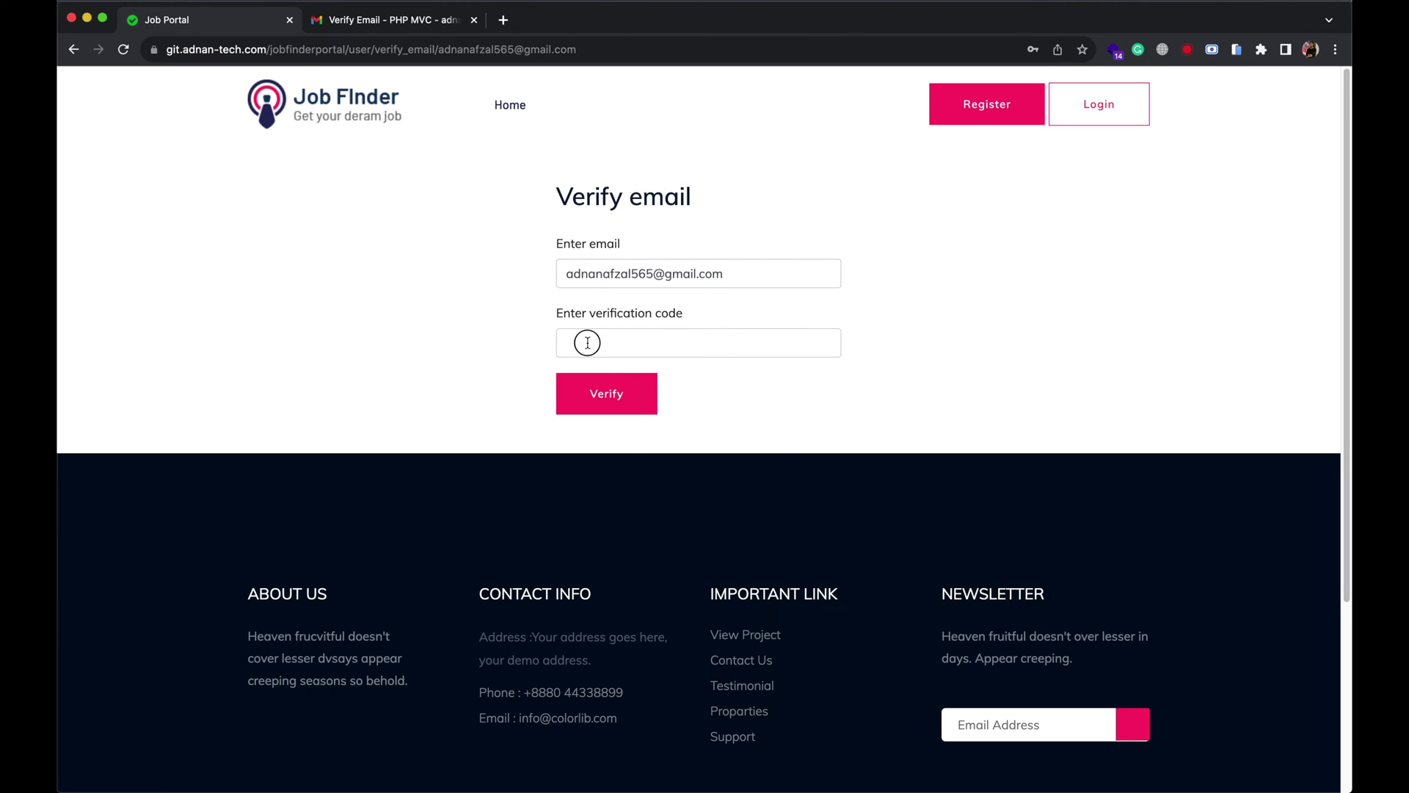
key("super+v")
left_click(613, 395)
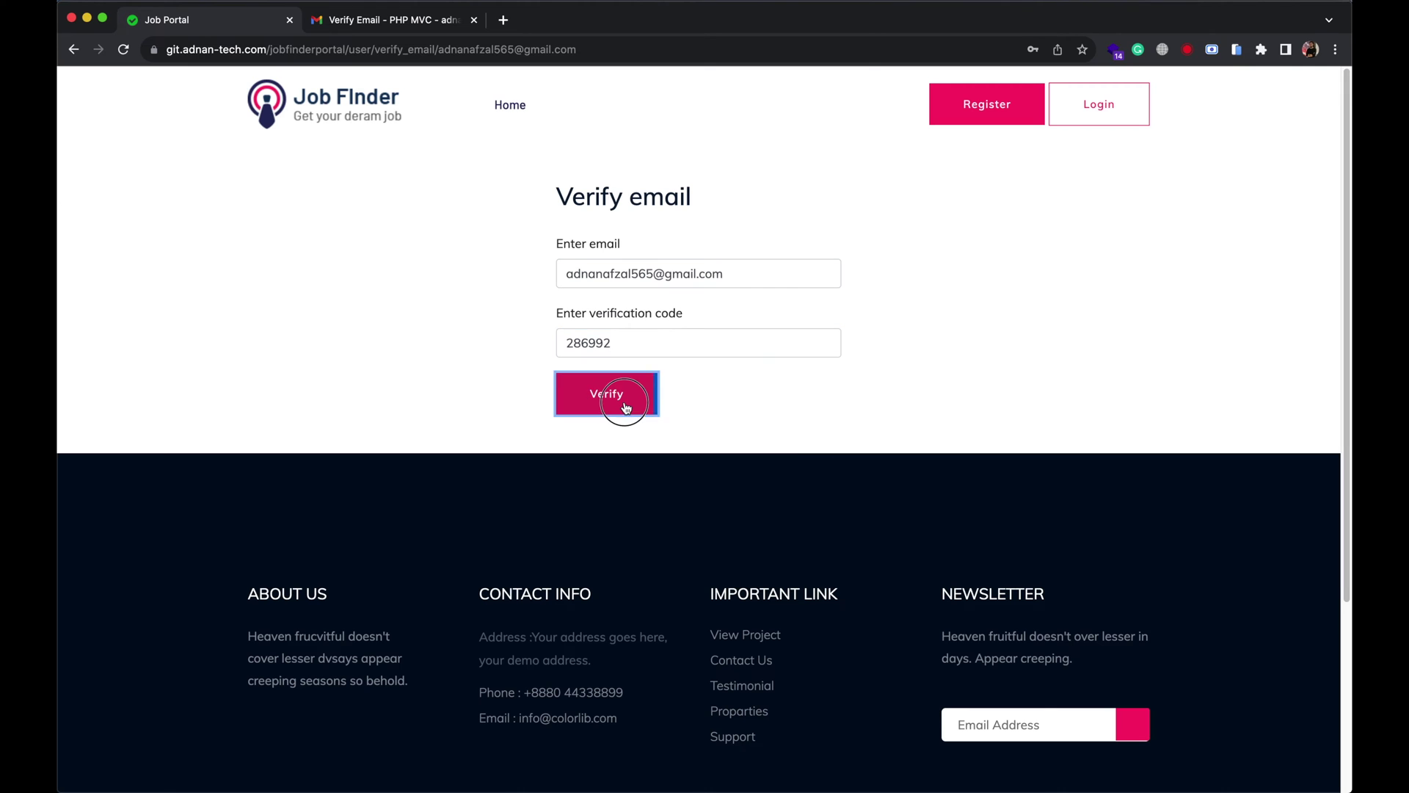
left_click(701, 525)
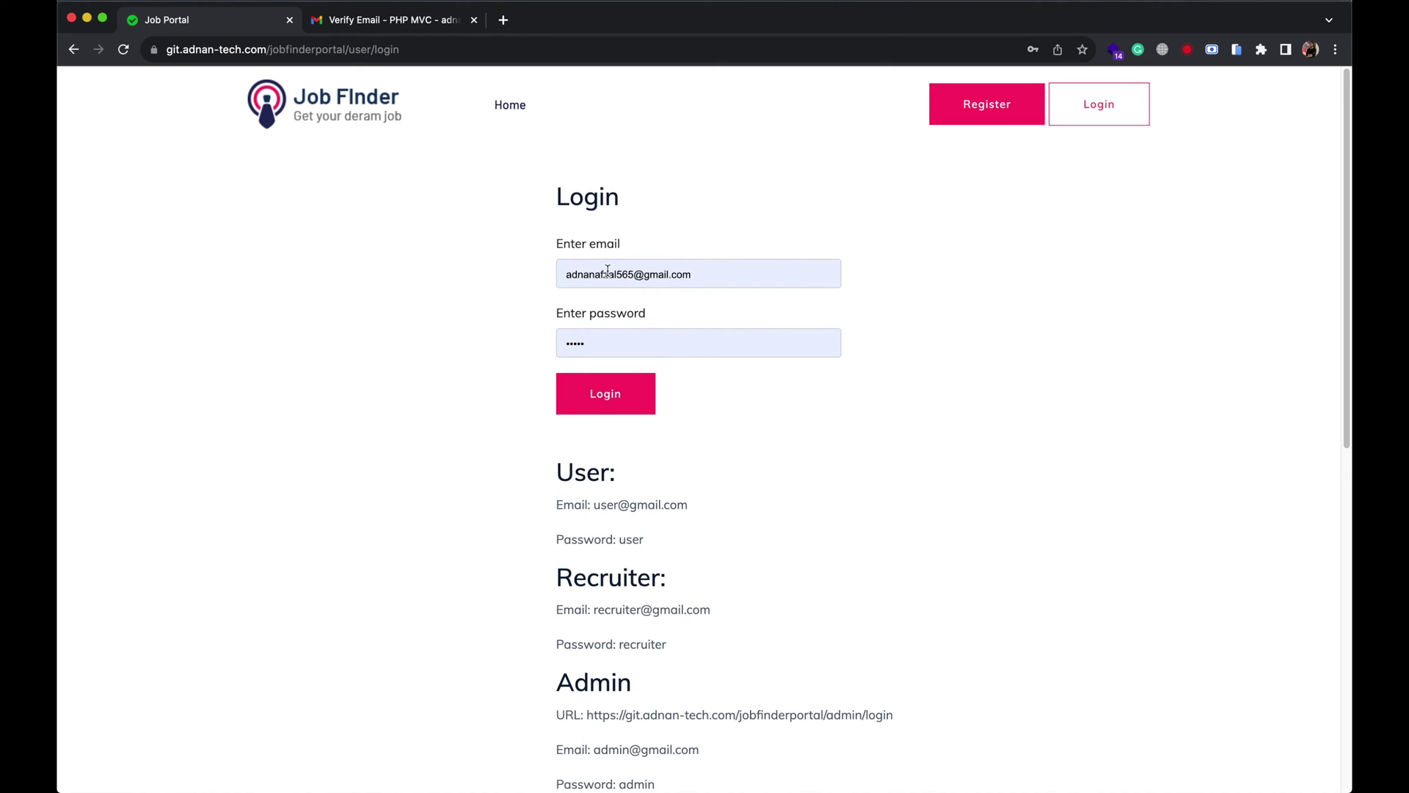
left_click(621, 394)
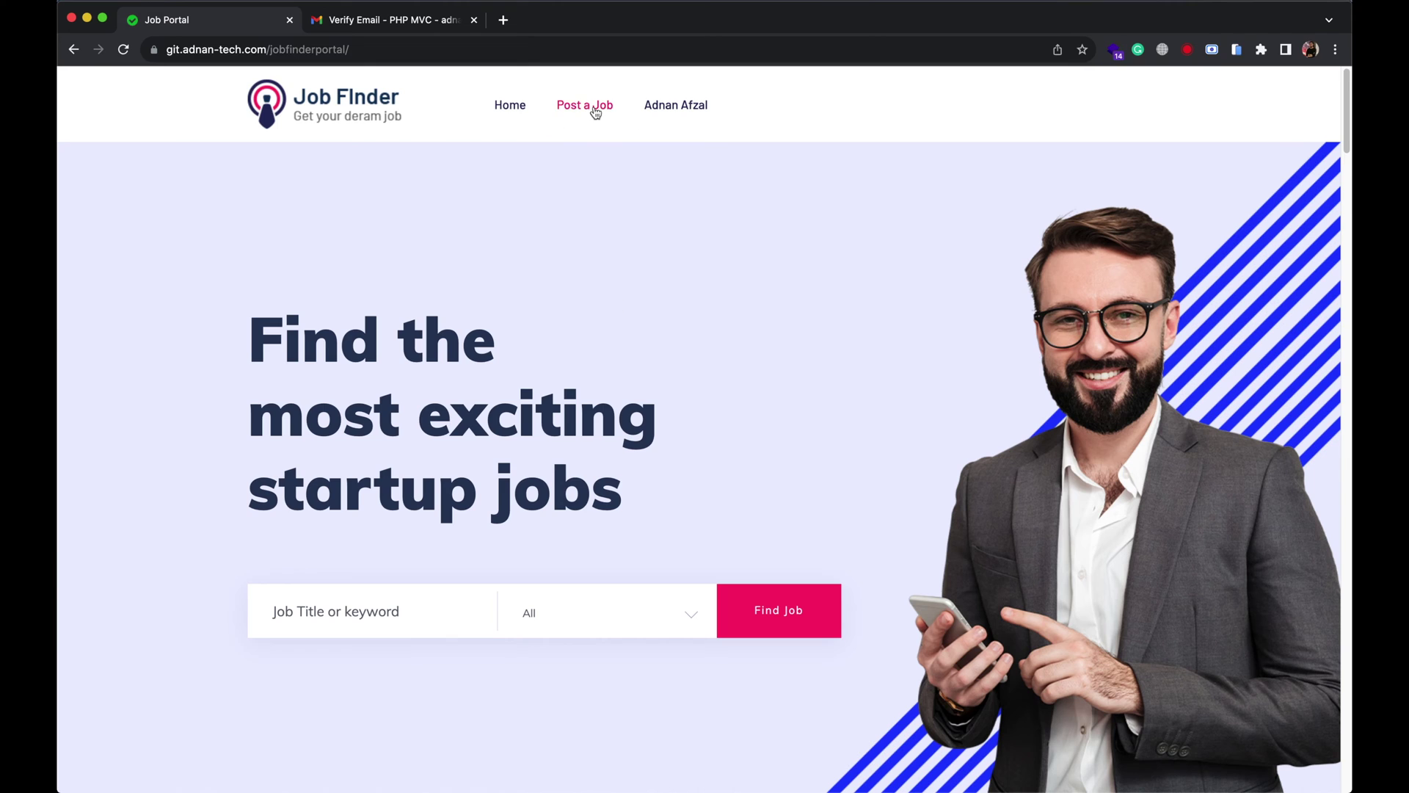
left_click(595, 112)
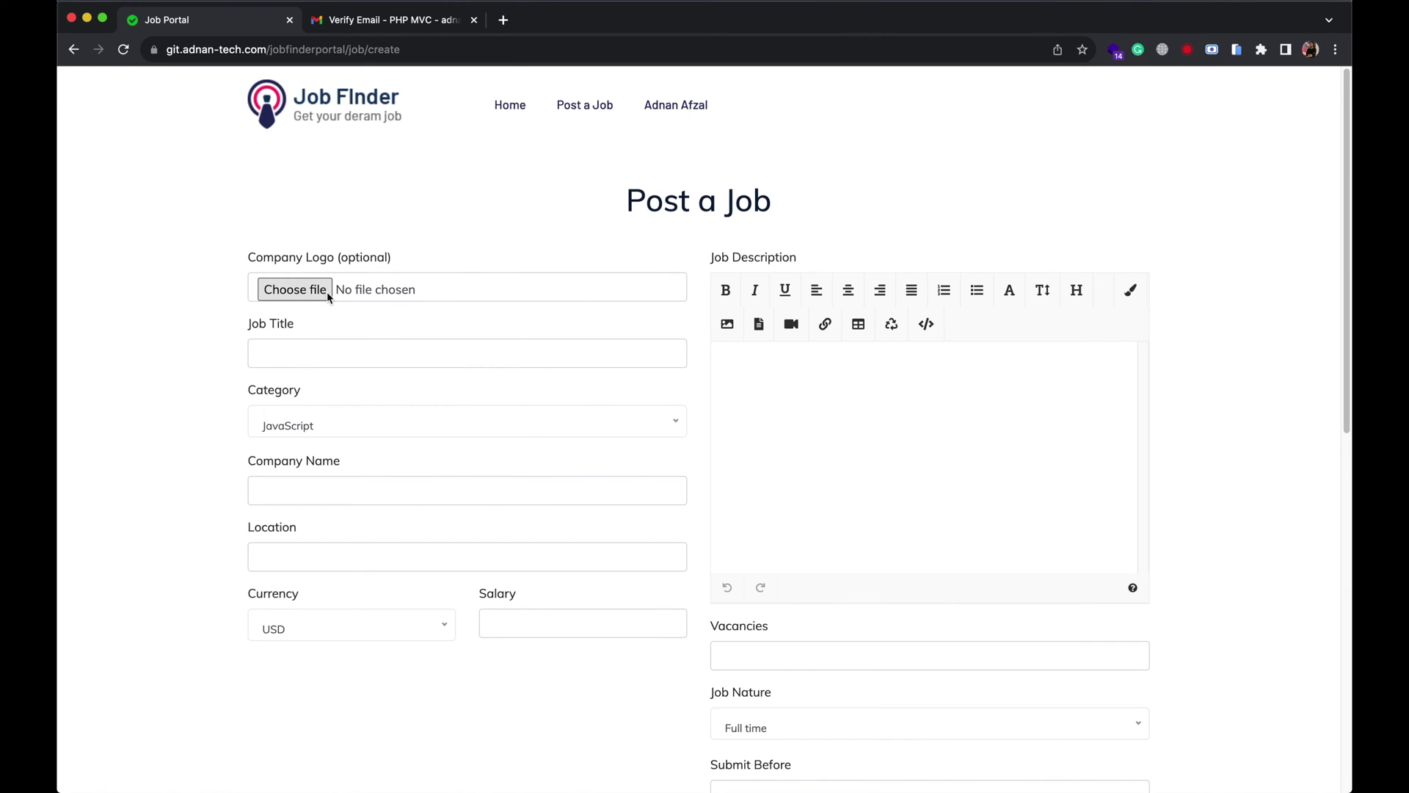
Upload a logo and enter title Frontend developer, JavaScript category, company name, California location and salary.
left_click(327, 291)
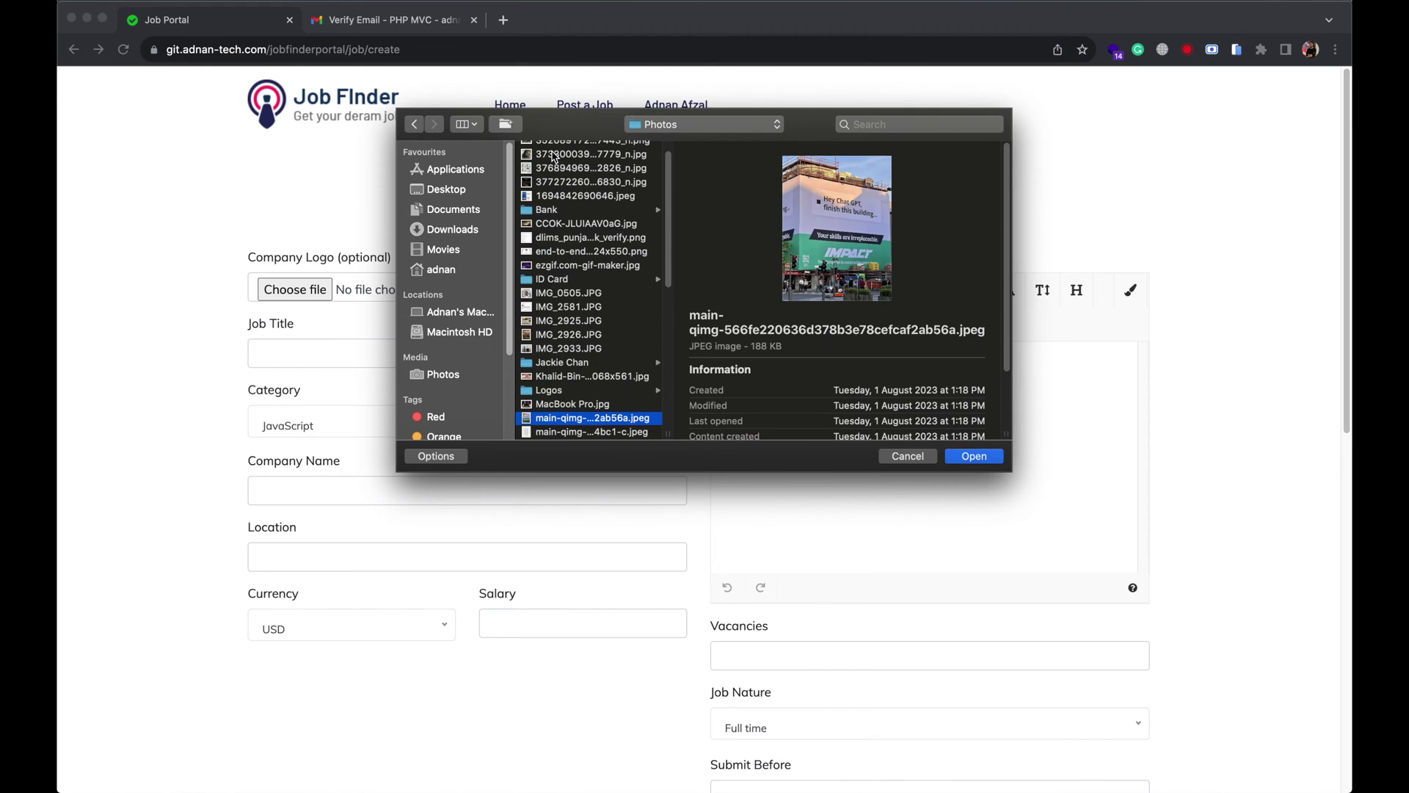
key("Return")
left_click(469, 344)
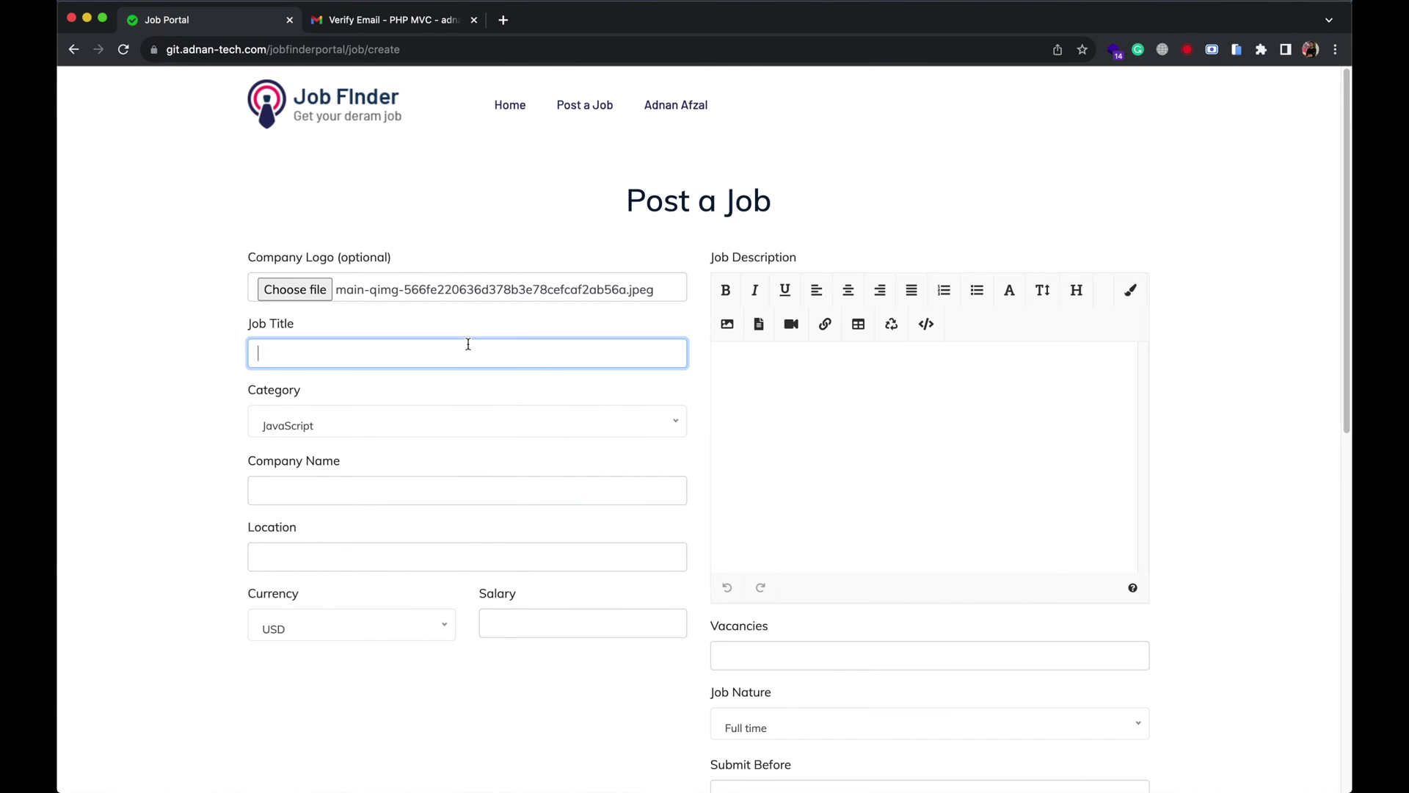
type("Frontend developer")
left_click(378, 422)
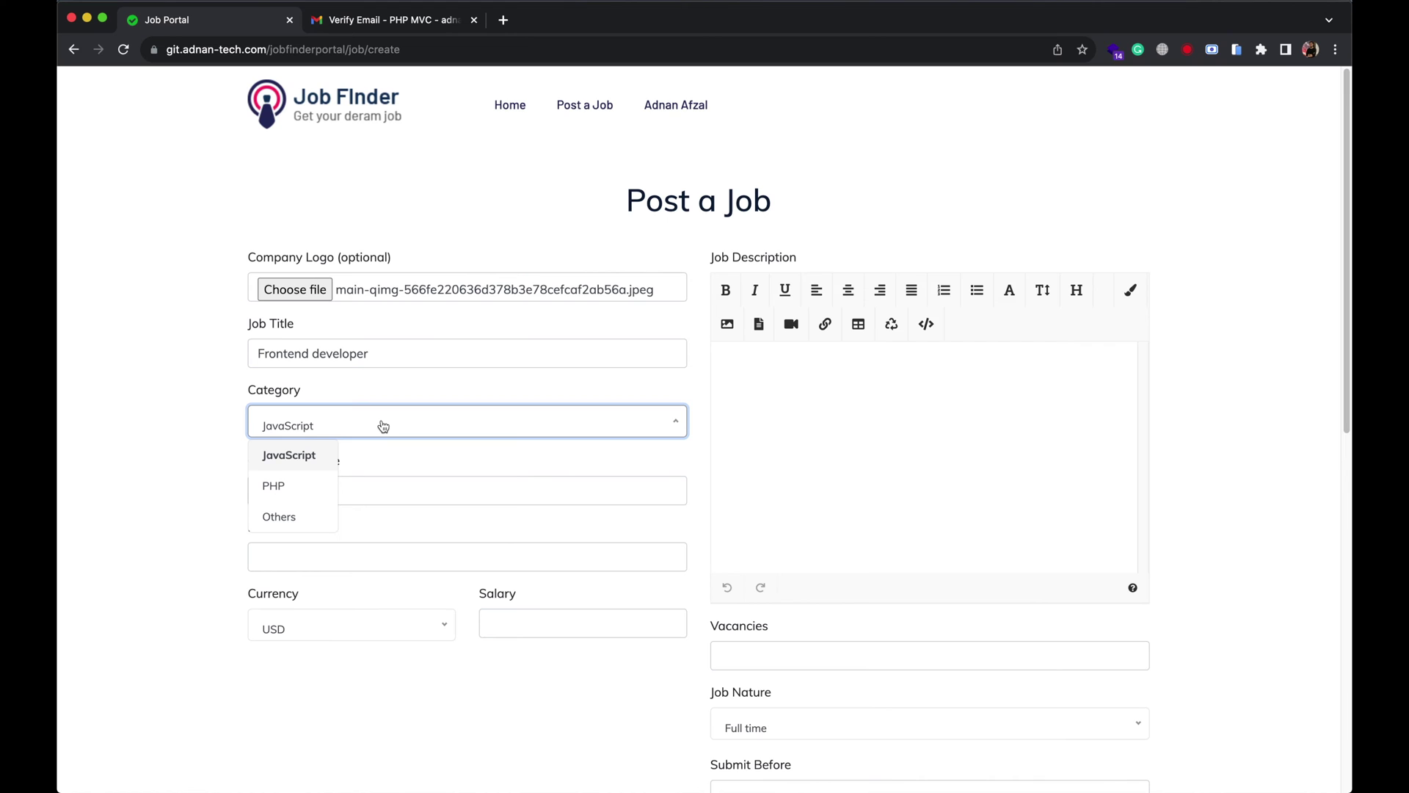
left_click(383, 426)
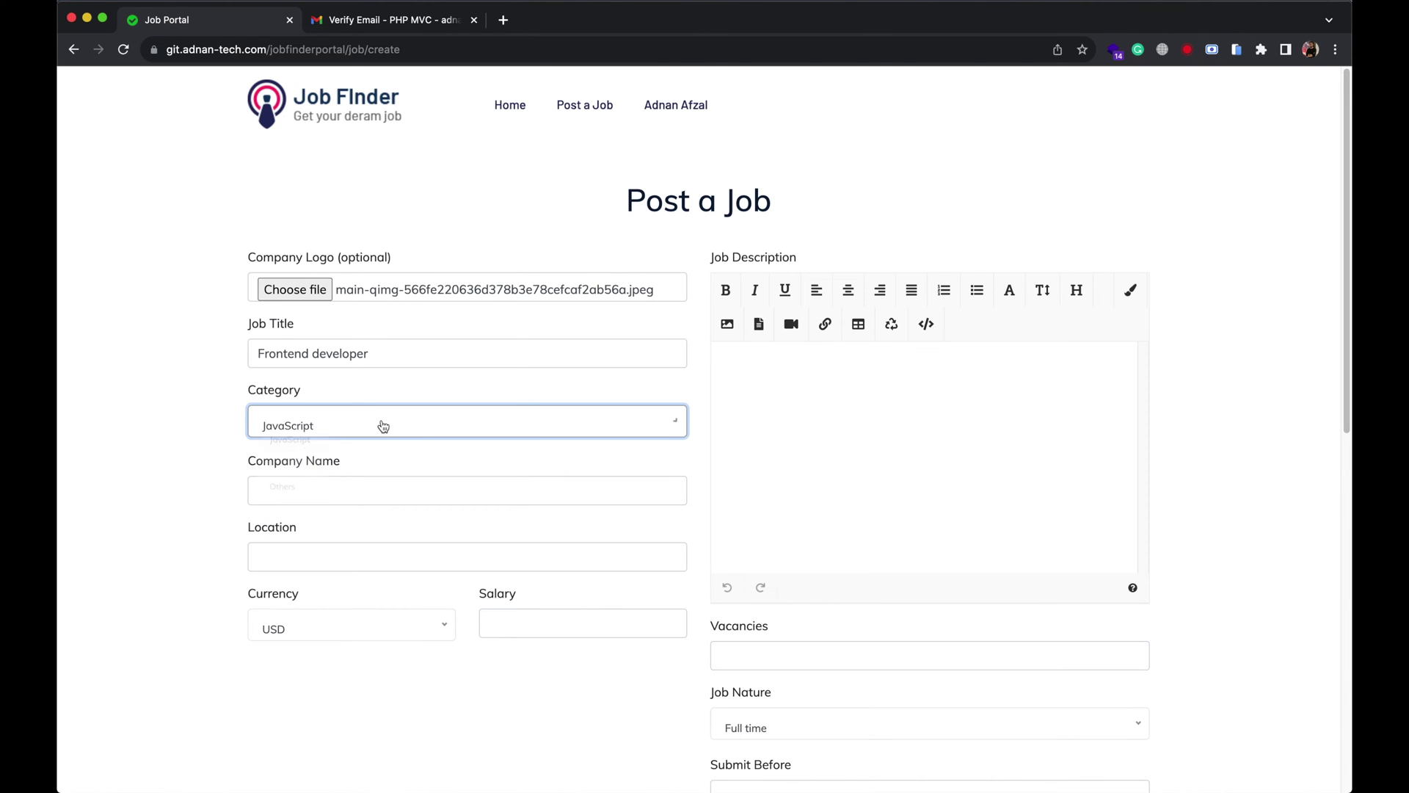
left_click(343, 491)
type("My company name")
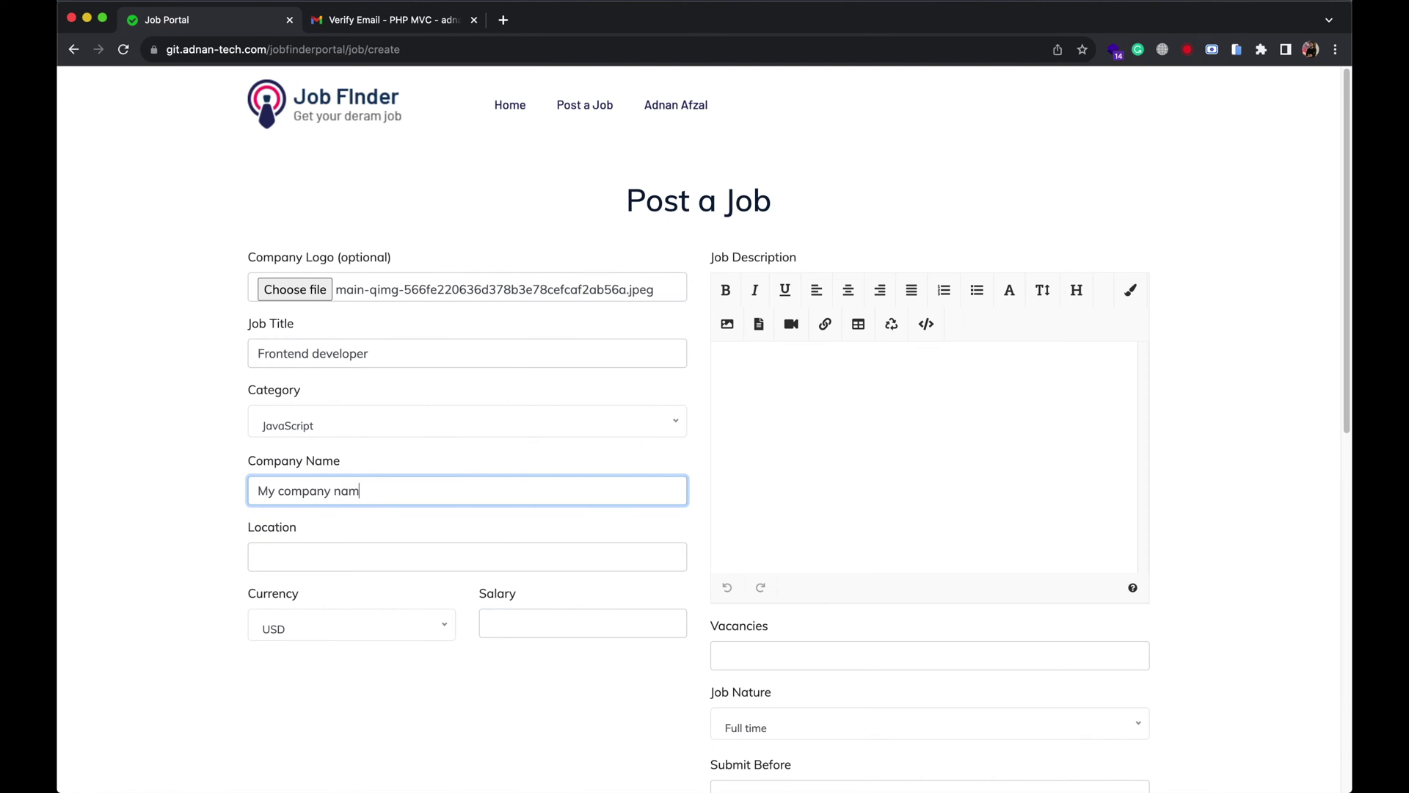
left_click(466, 556)
type("C")
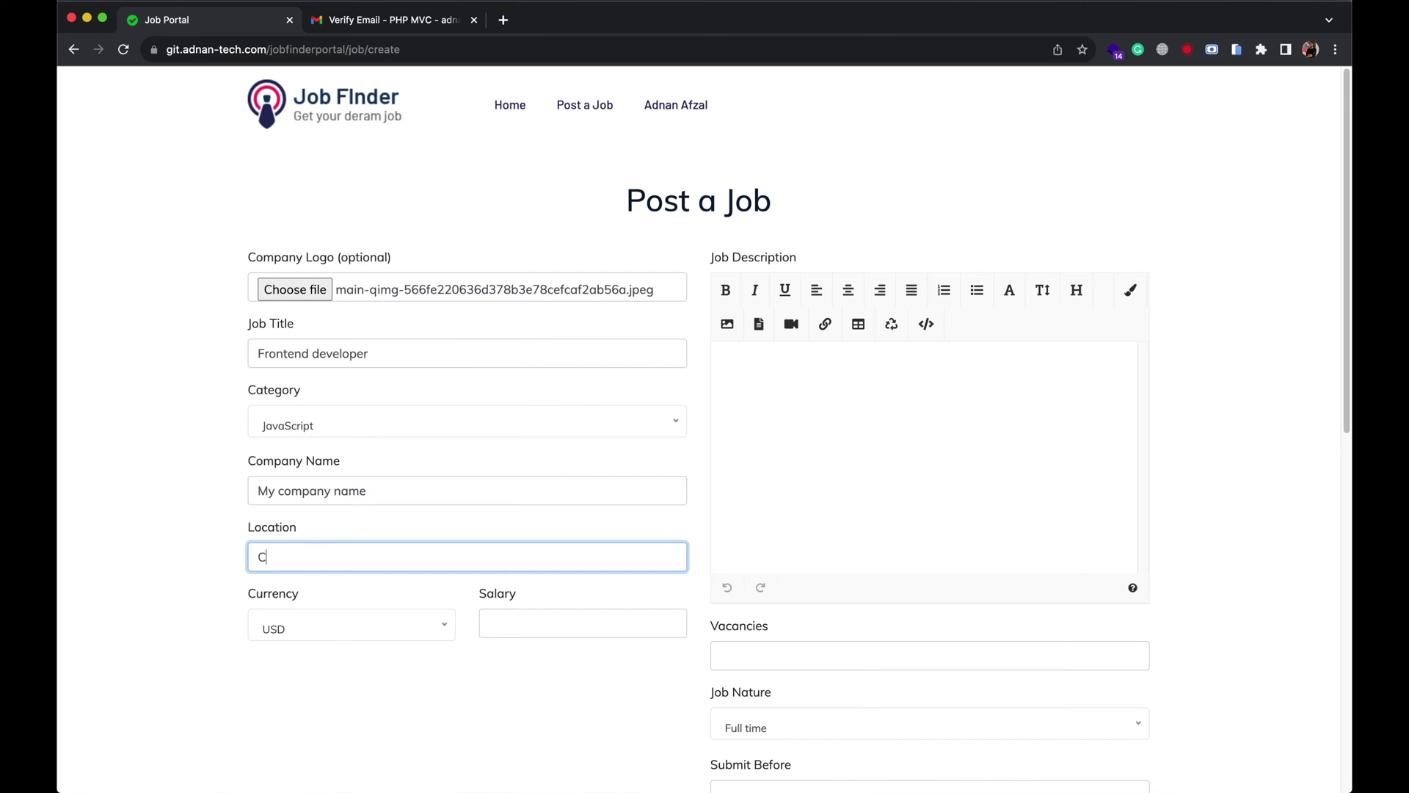
type("alifornia")
left_click(538, 621)
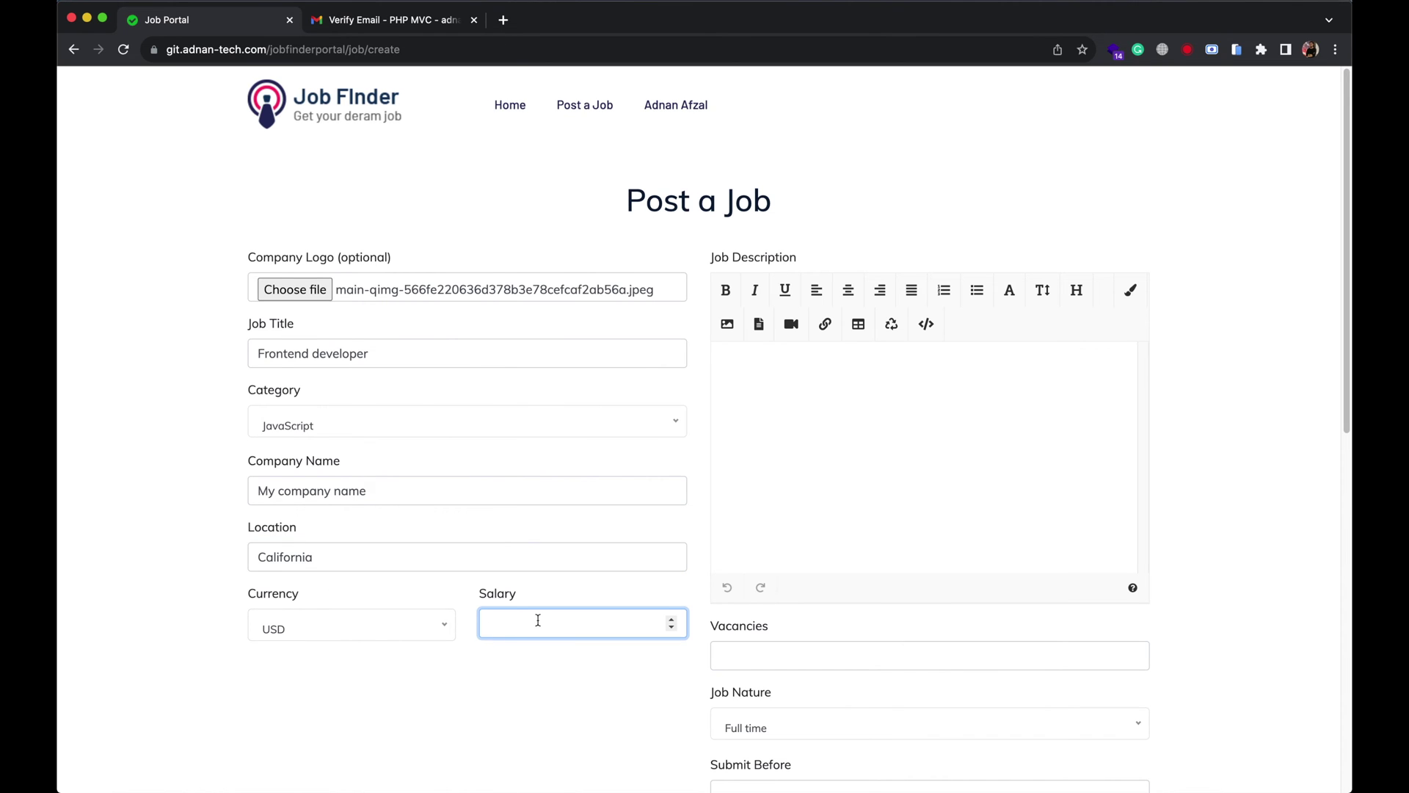
type("125000")
Add the description, 3 vacancies, Full time nature and 2023-11-18 deadline, then post the job.
left_click(991, 460)
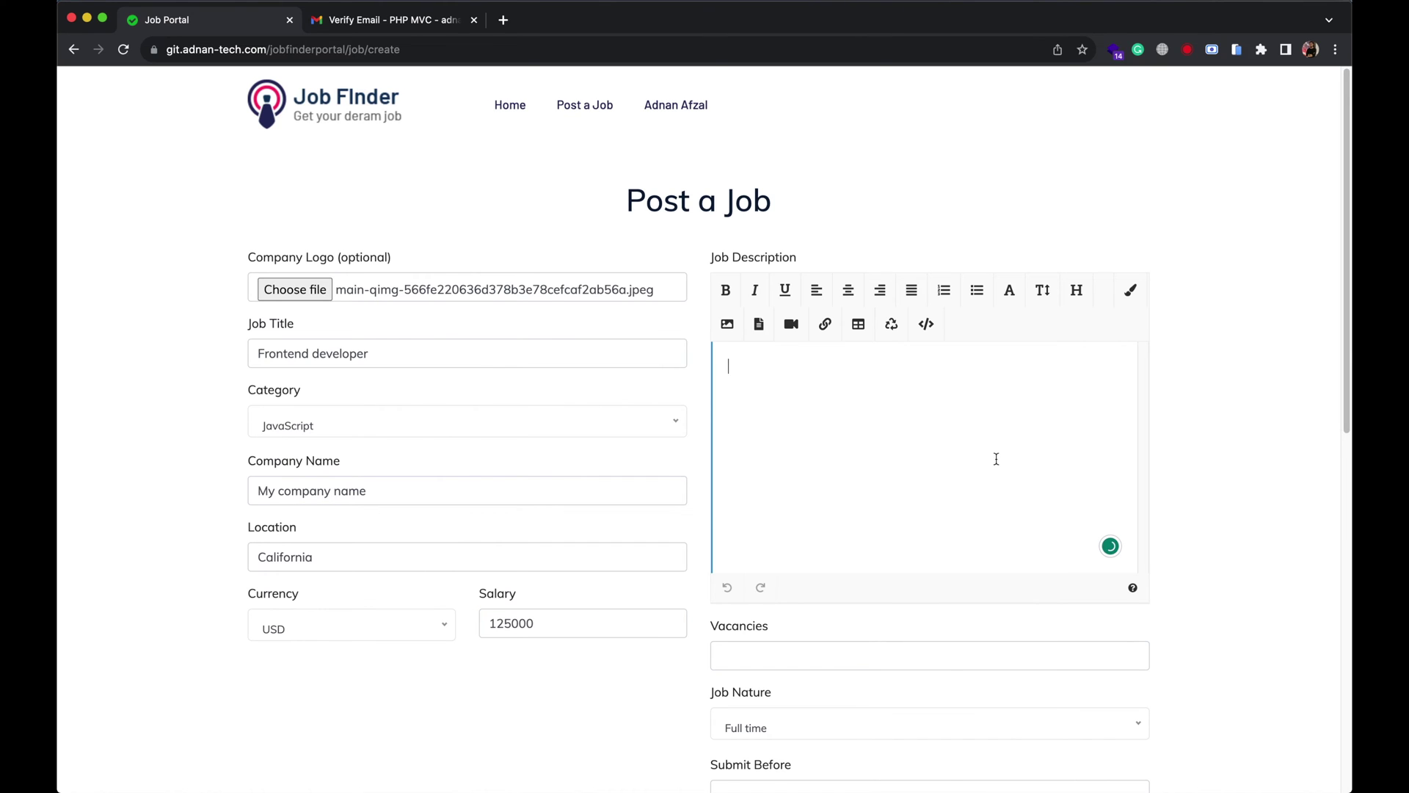
type("You will develop apps in ")
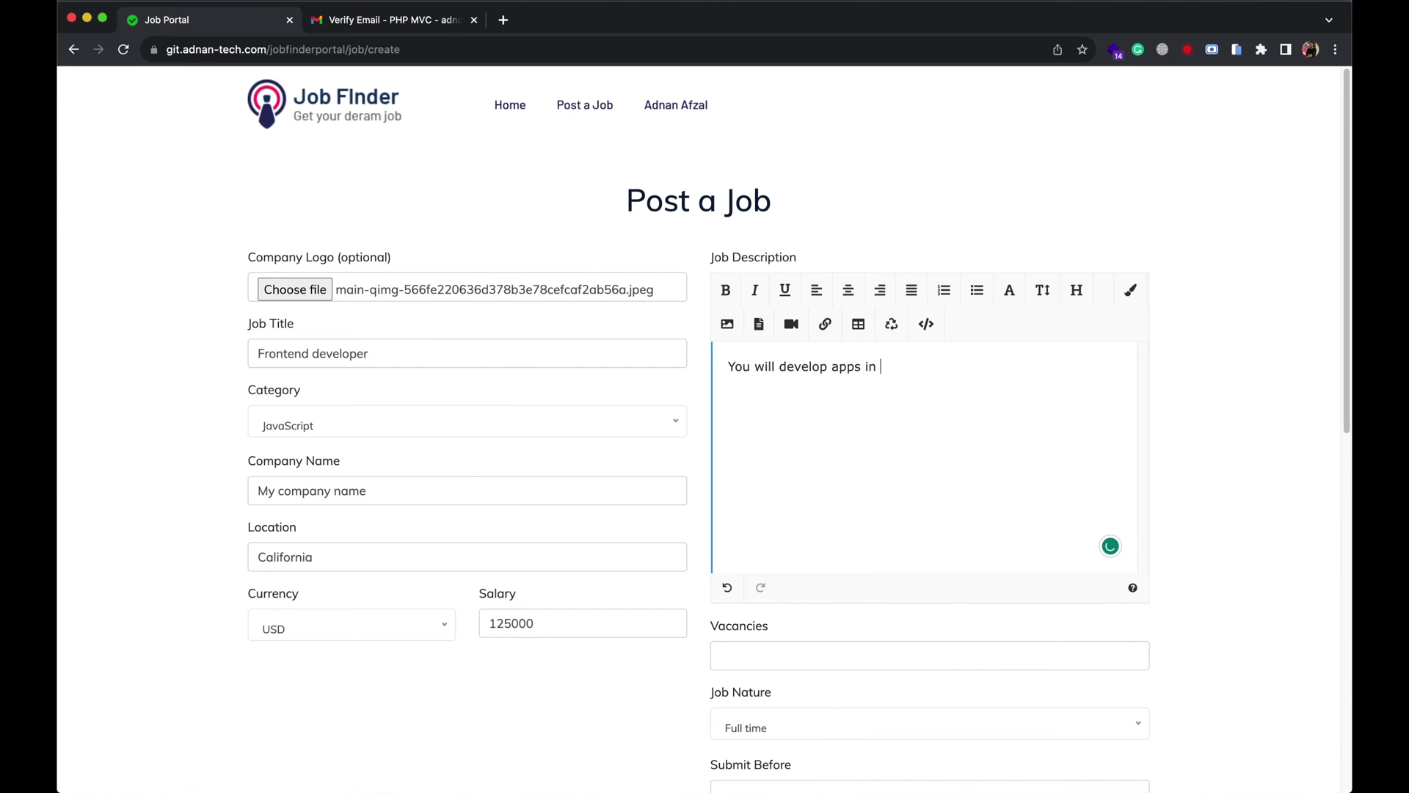
type("Javascript.")
scroll(954, 529, "down", 3)
left_click(925, 561)
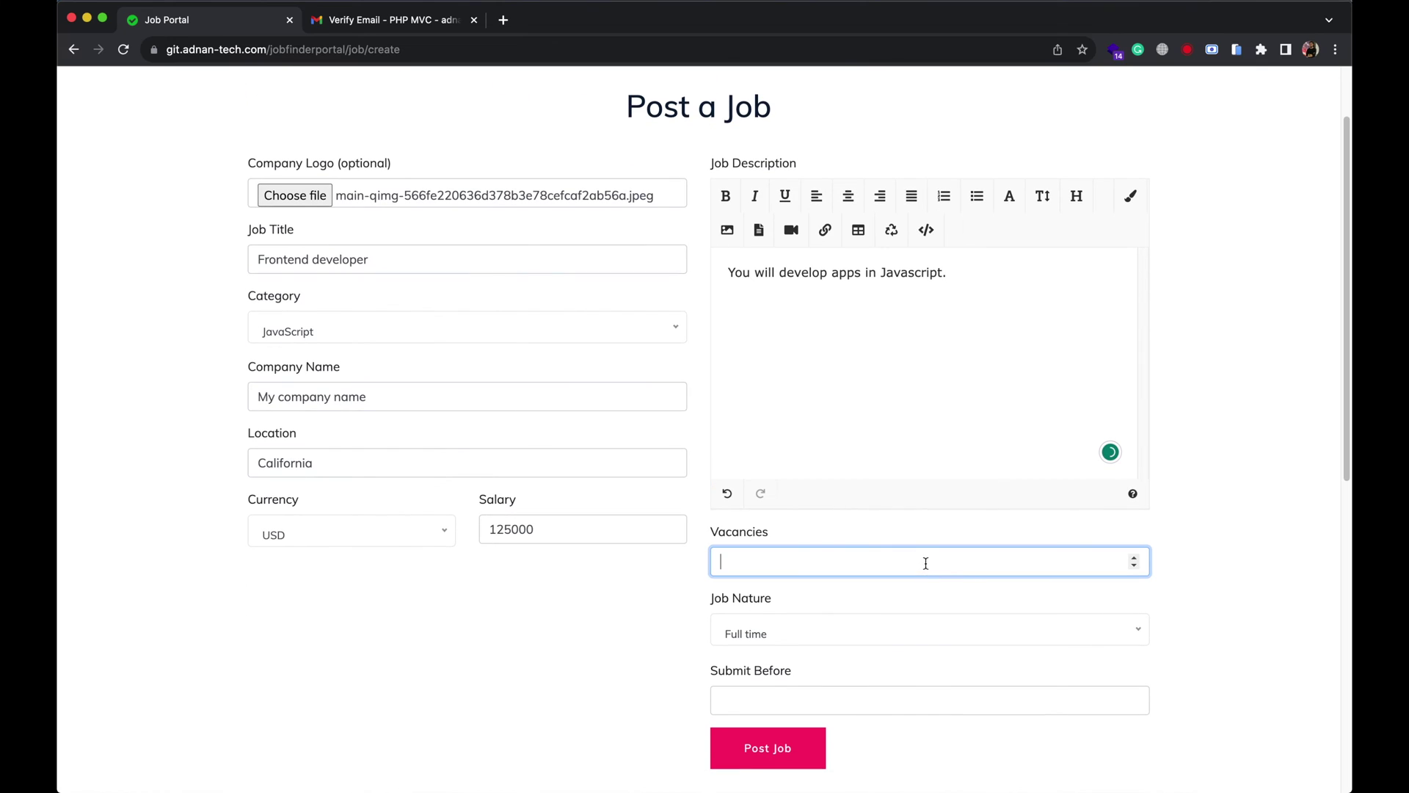
type("3")
left_click(852, 635)
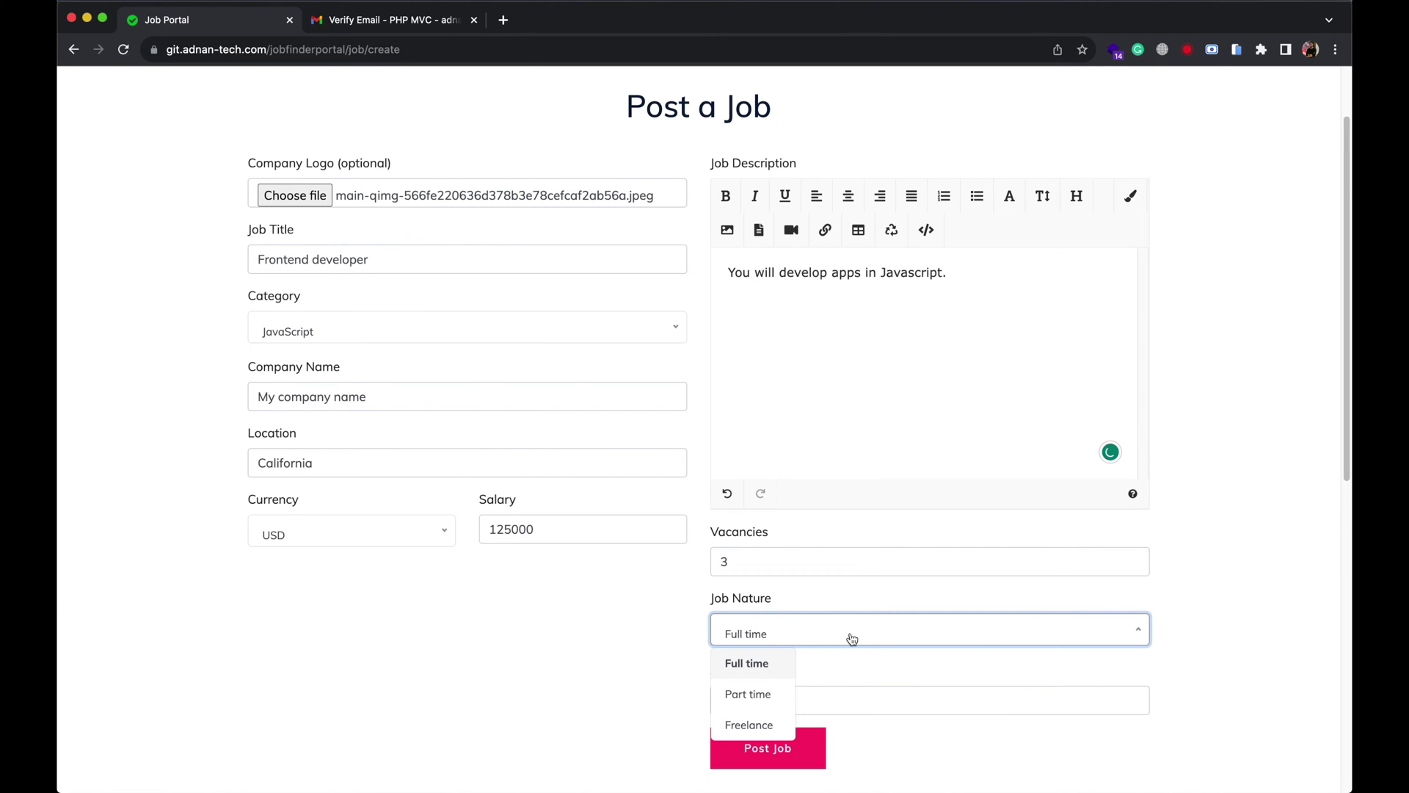
left_click(852, 638)
scroll(866, 646, "down", 1)
left_click(837, 634)
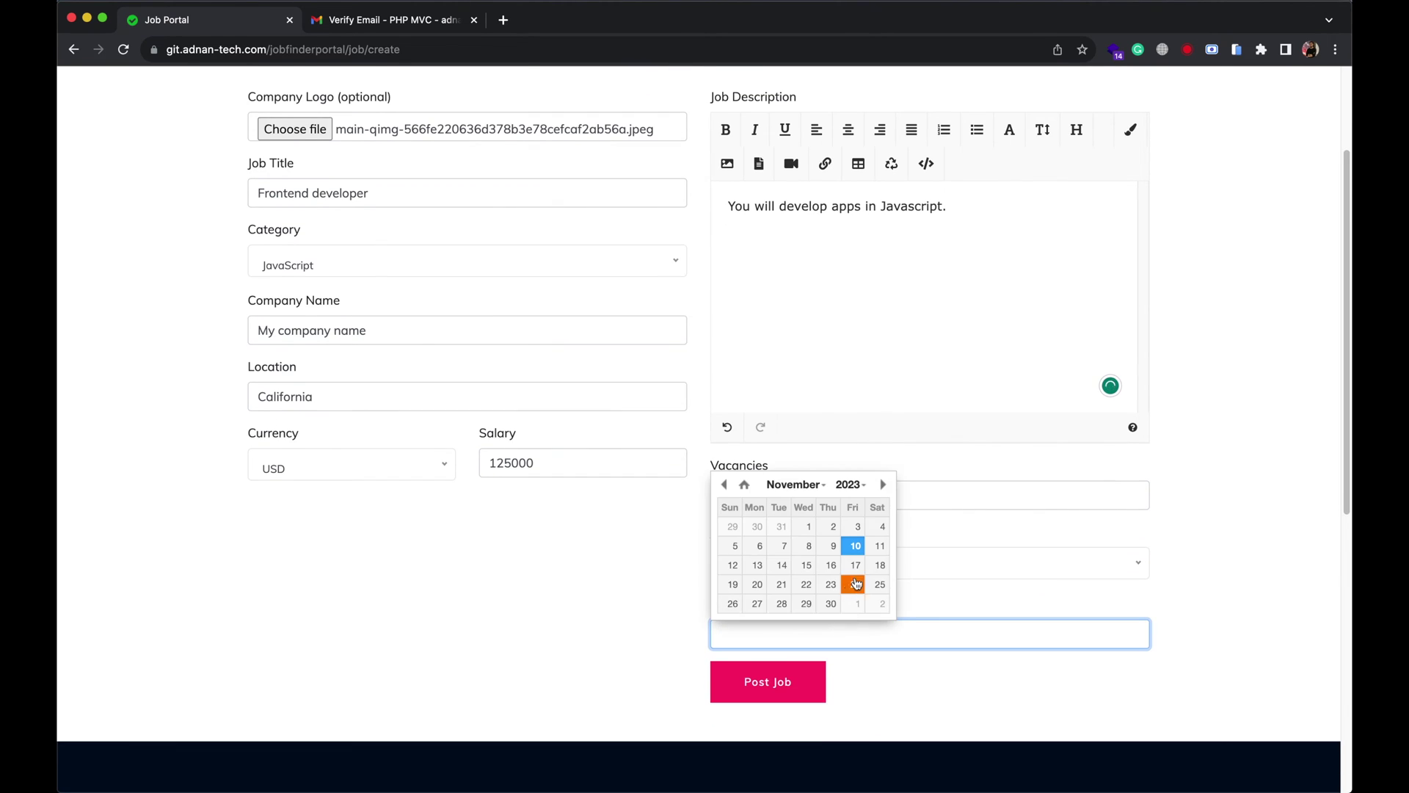
left_click(879, 566)
left_click(794, 690)
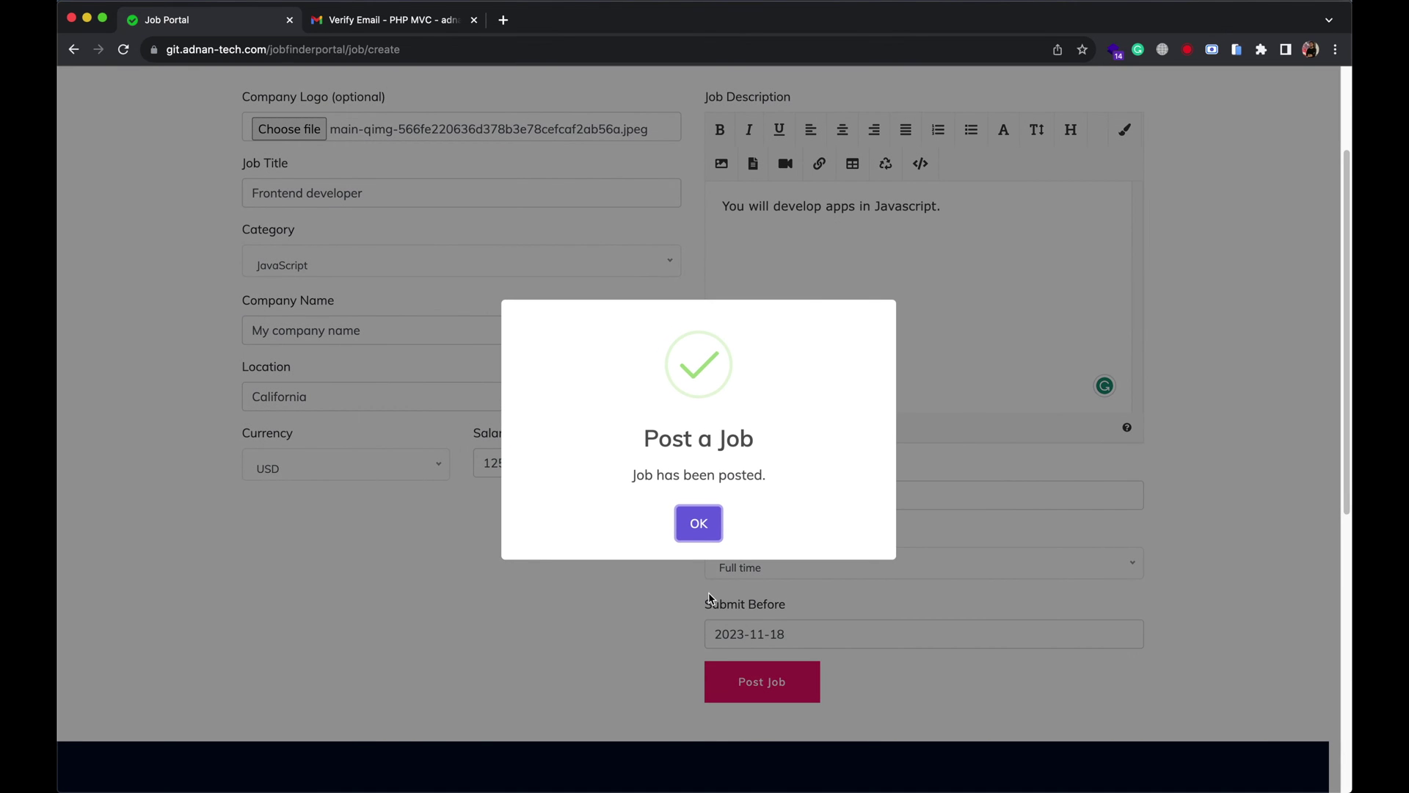
left_click(697, 523)
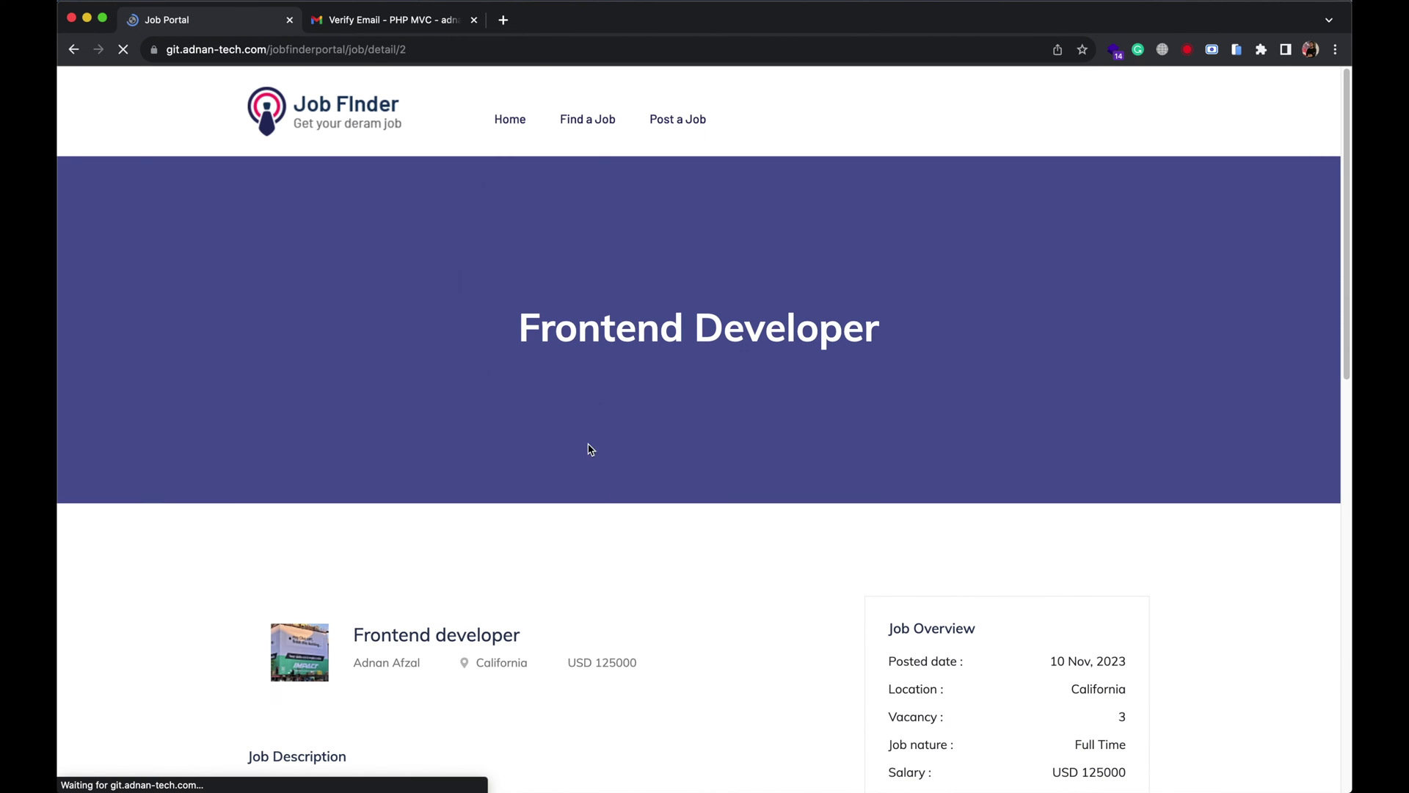
Check the Shortlisted, Interviewing and Submitted application tabs for this job.
scroll(659, 544, "down", 8)
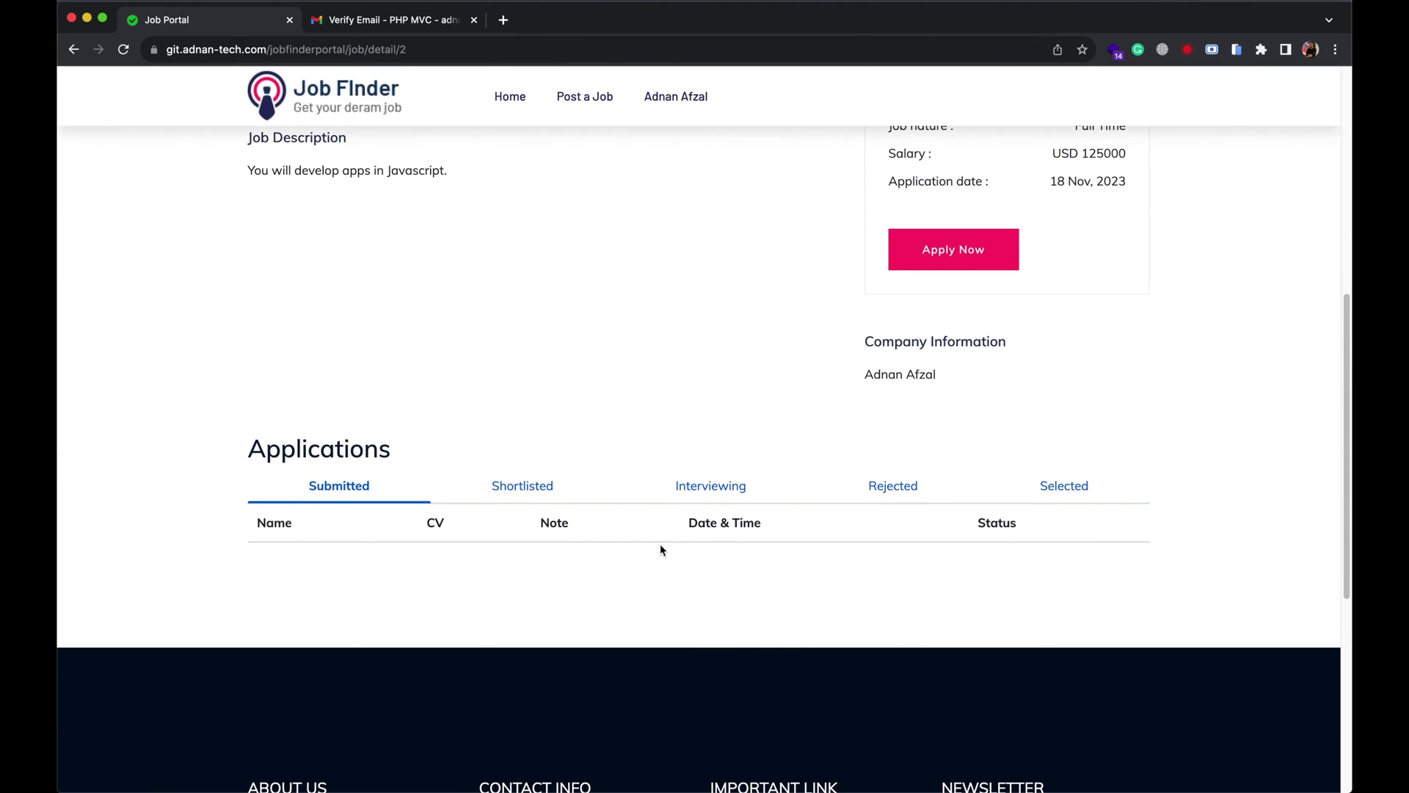
left_click(547, 485)
left_click(733, 488)
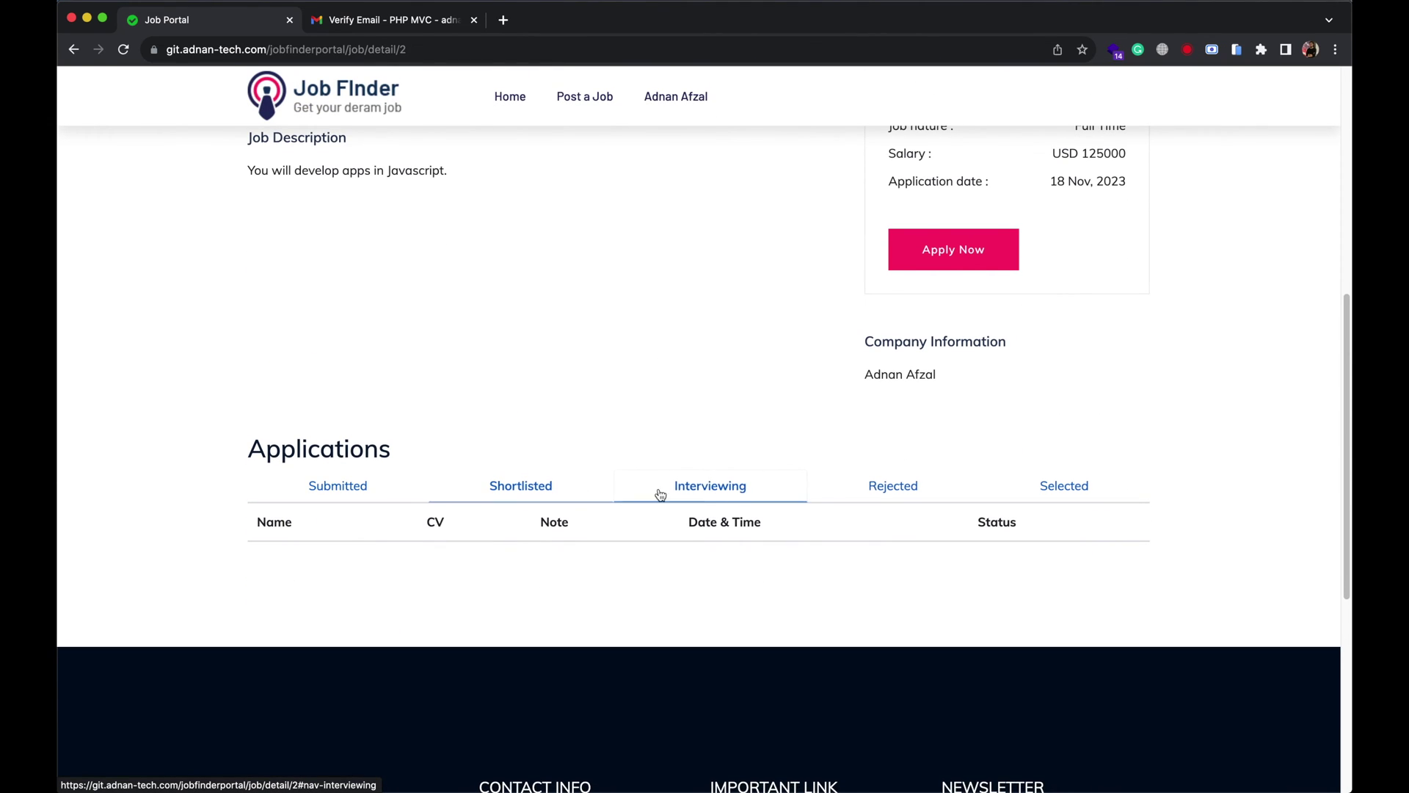
left_click(411, 487)
scroll(643, 445, "up", 8)
Open the My profile page from the account name menu.
mouse_move(683, 117)
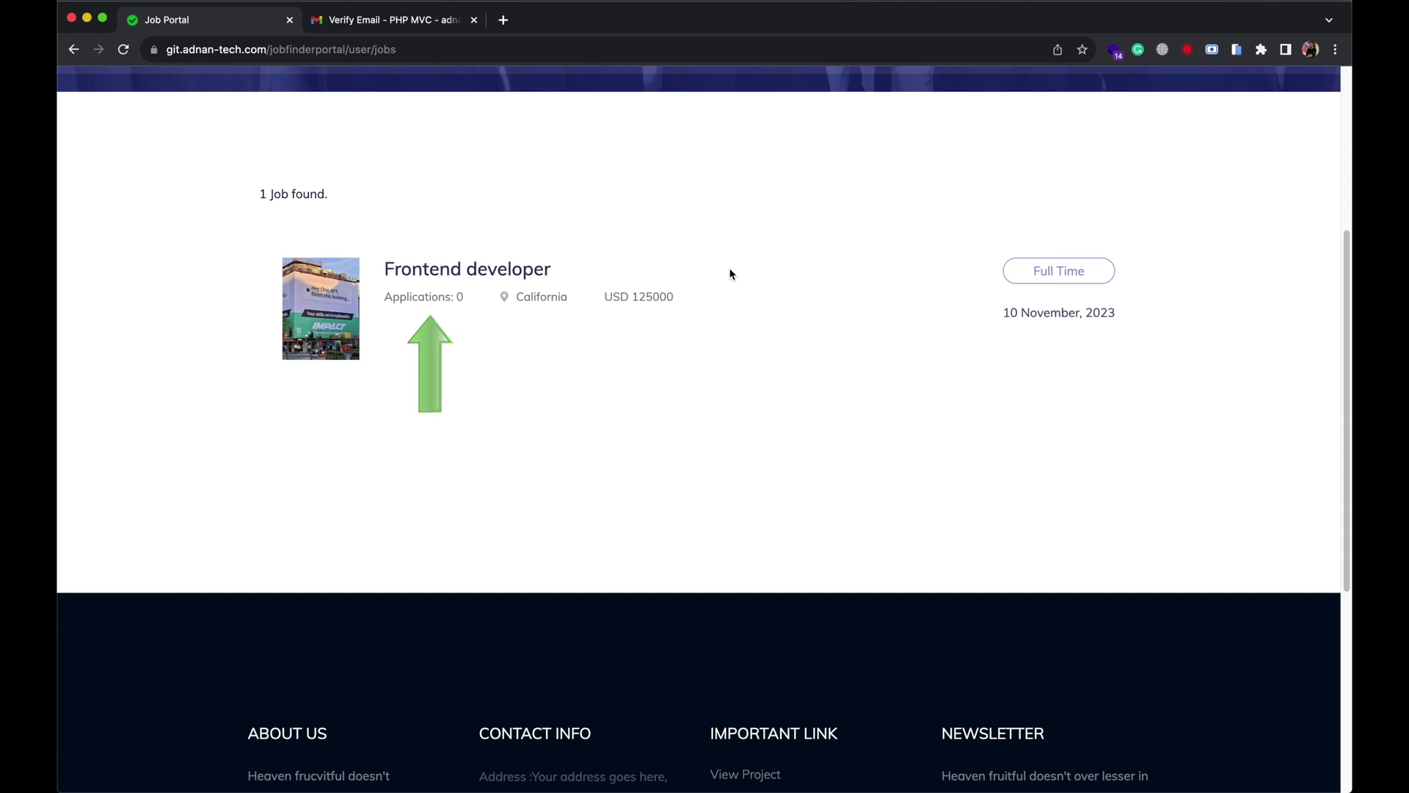
scroll(730, 274, "down", 2)
scroll(730, 273, "up", 6)
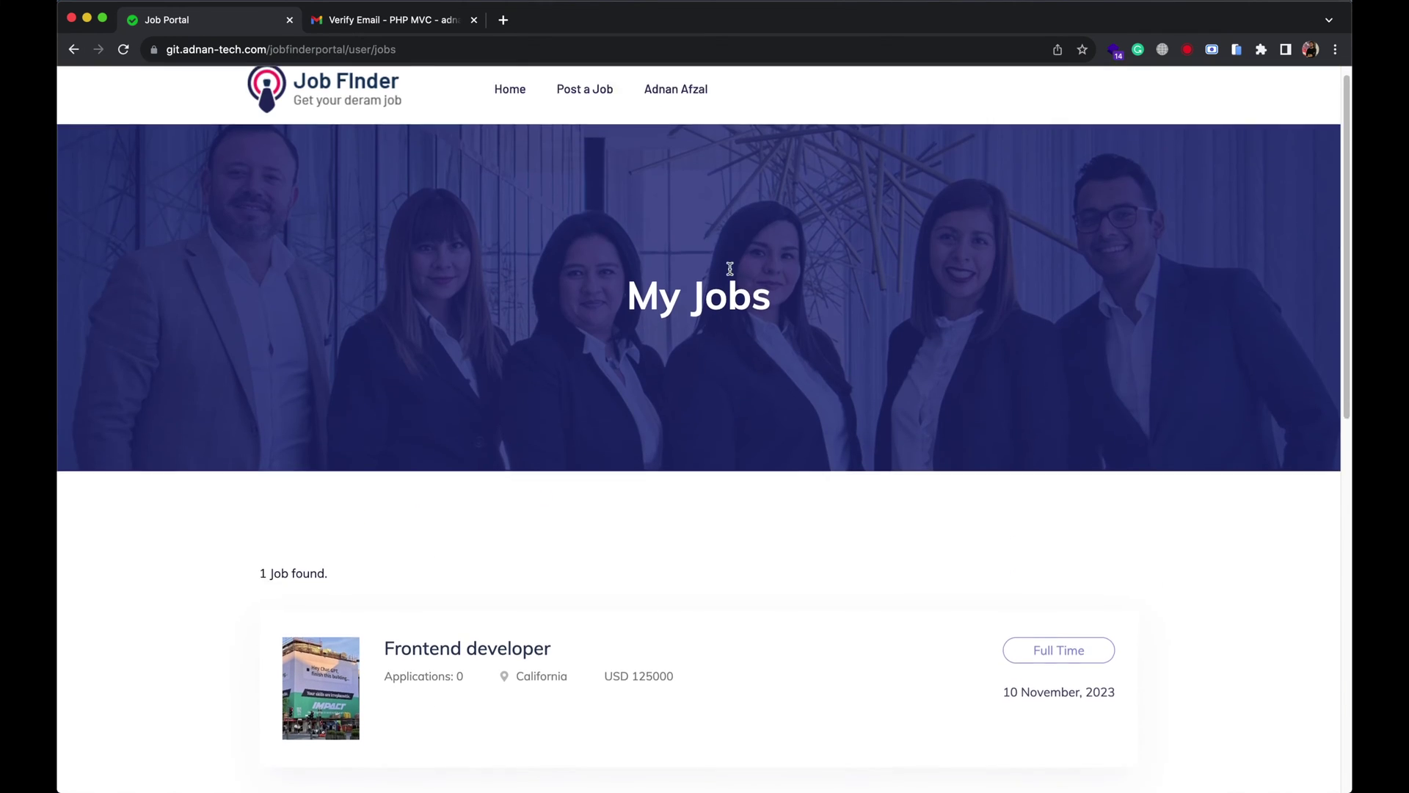
mouse_move(638, 86)
left_click(673, 174)
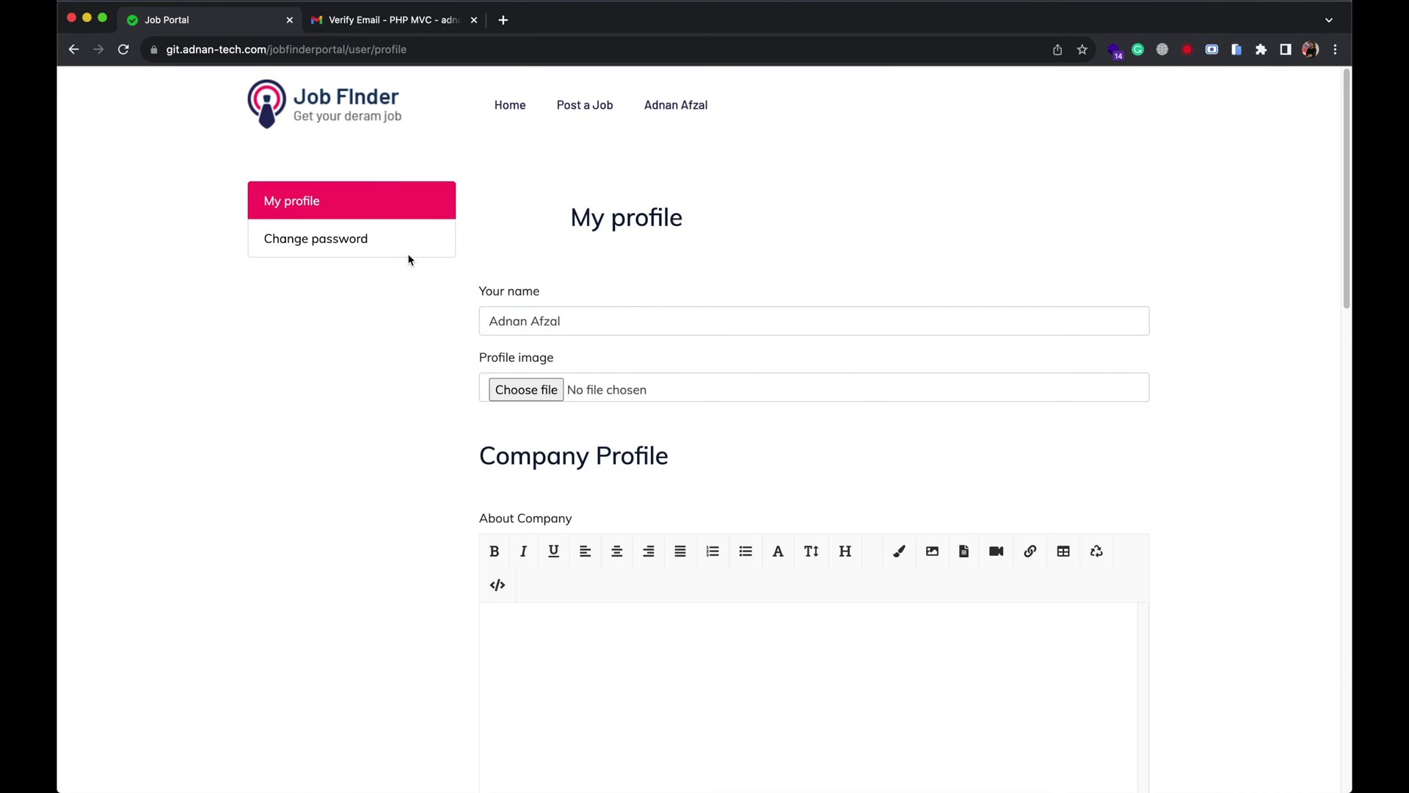
Enter the company description, phone 1234, contact e-mail and California address.
scroll(609, 319, "down", 5)
left_click(615, 323)
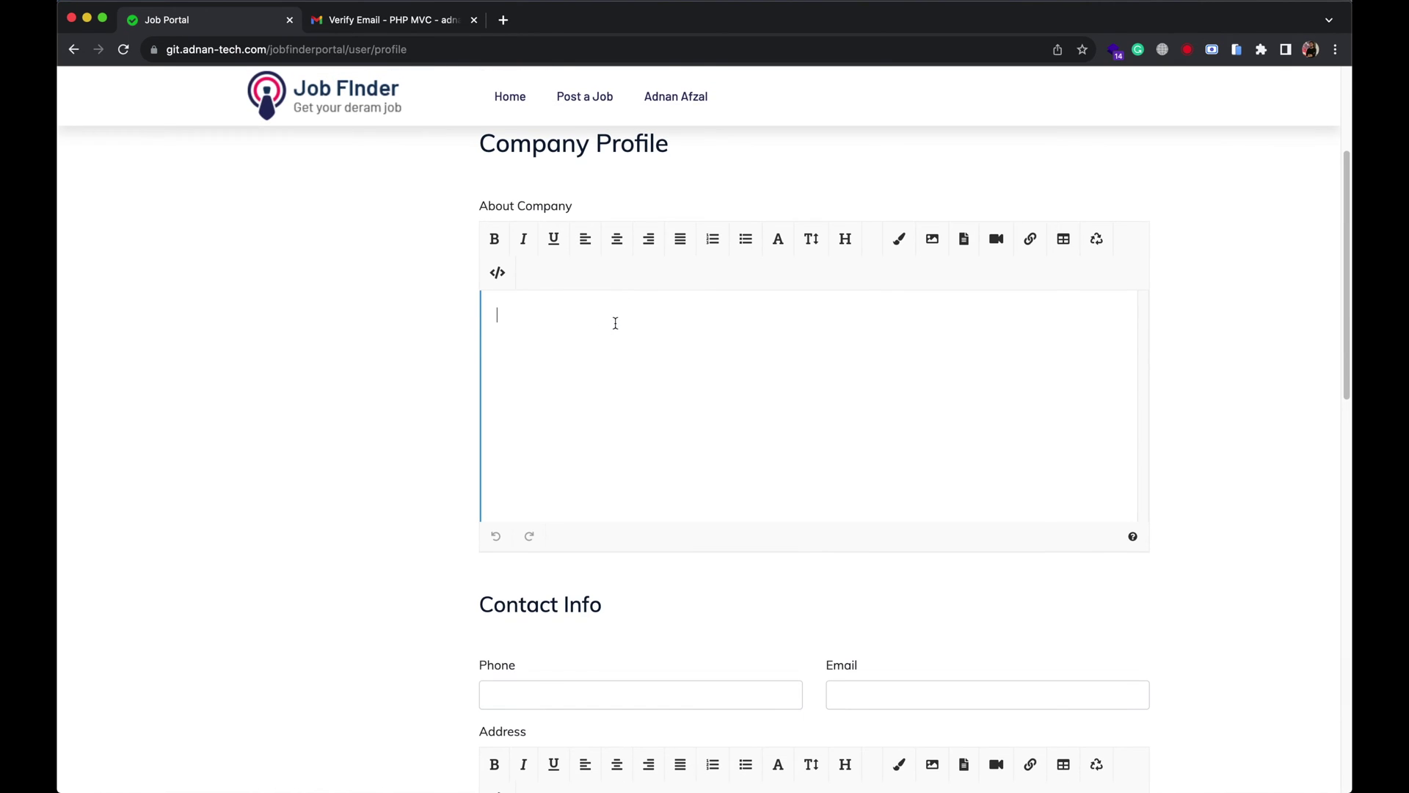
type("My compan")
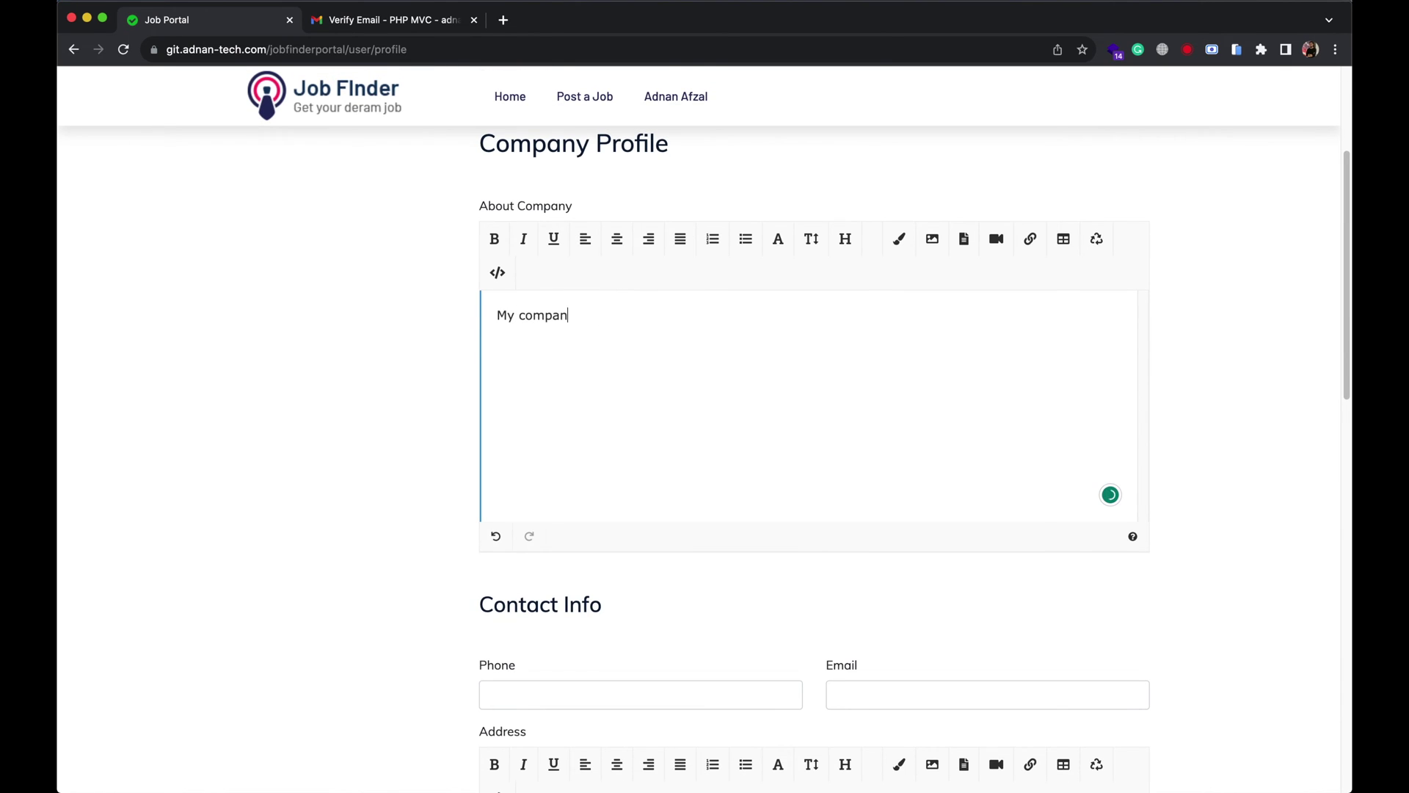
type("y profile")
scroll(614, 330, "down", 3)
left_click(609, 508)
type("1234")
key("Tab")
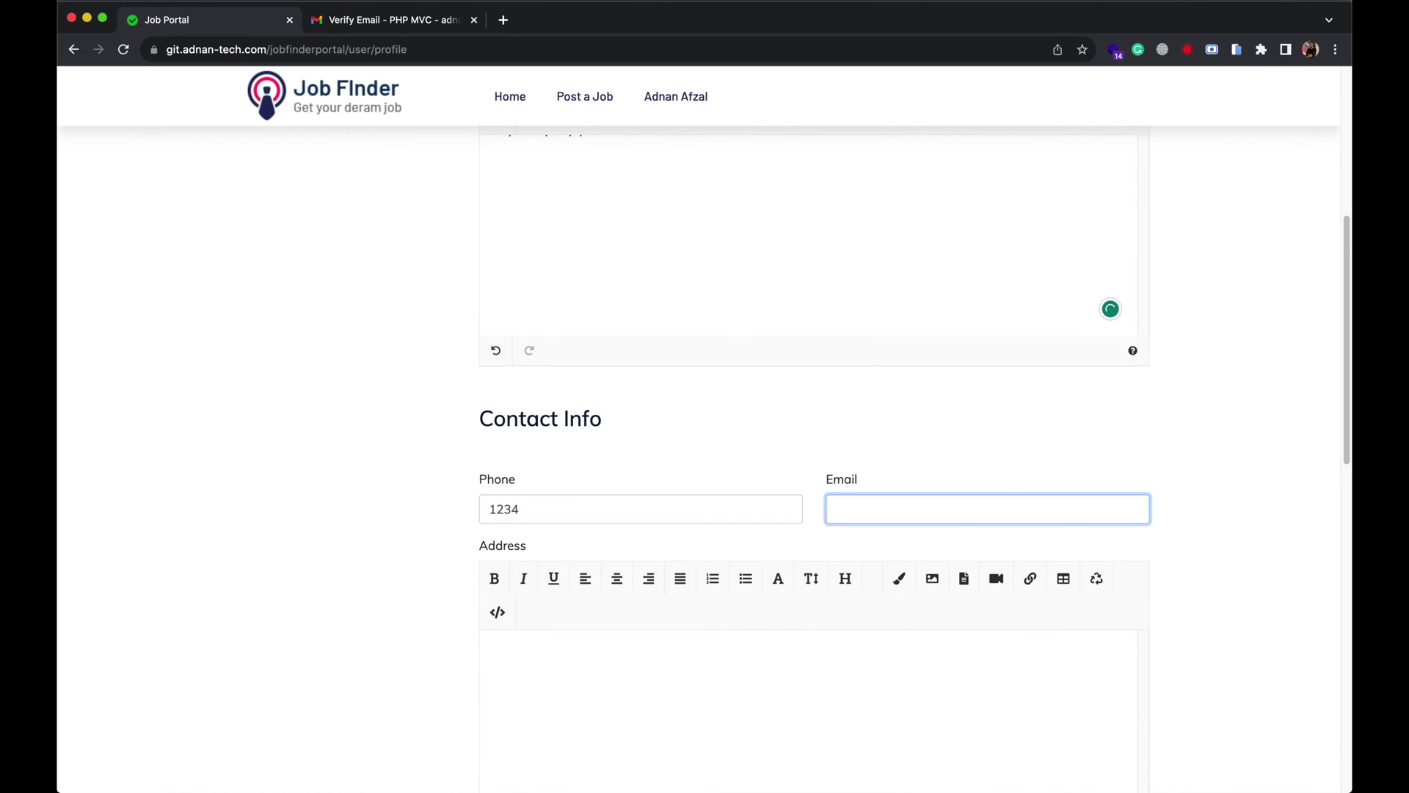
type("myemail@gmail.com")
left_click(497, 653)
type("Cali")
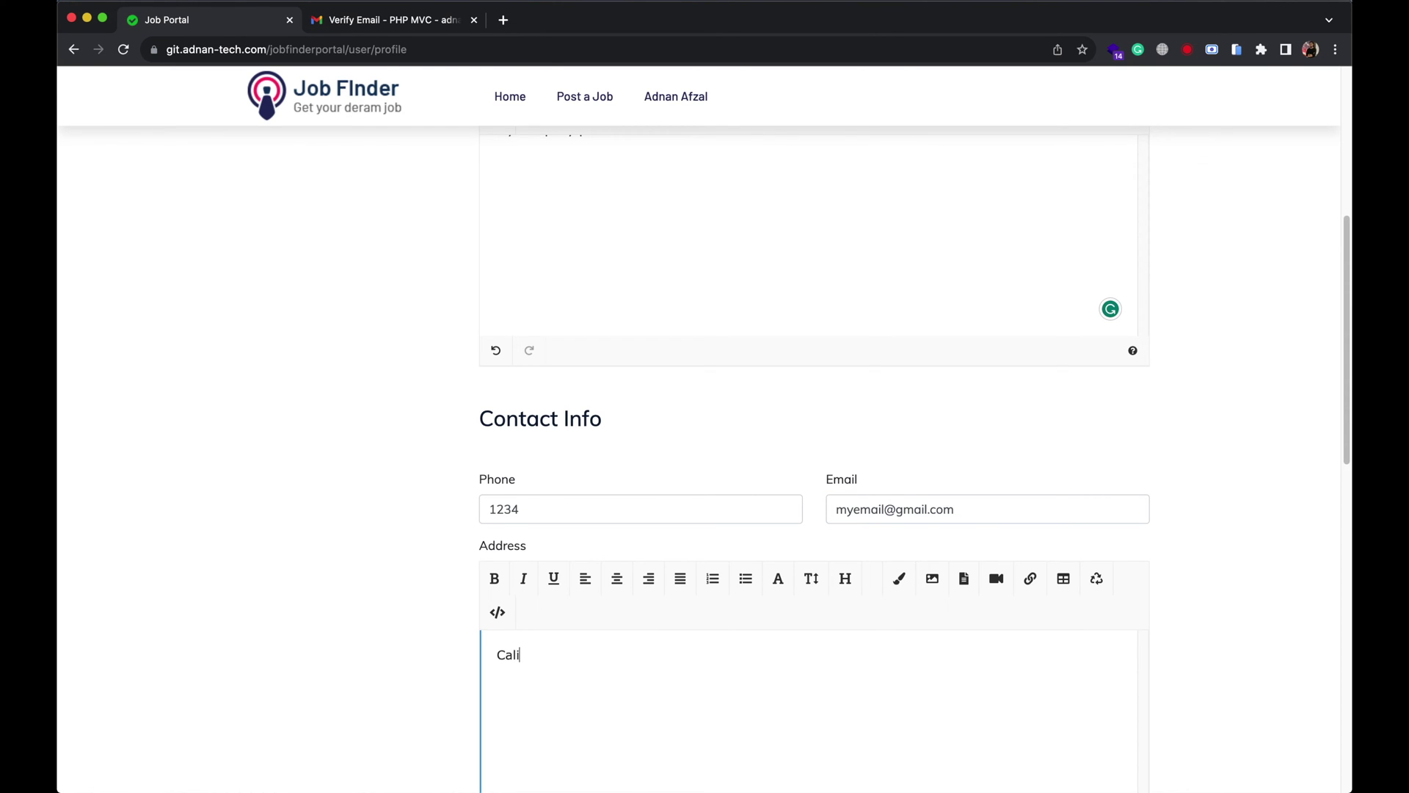
type("fornia")
Set website.com, Education industry, company size 19 and founded year 2020, then save the profile.
scroll(595, 504, "down", 10)
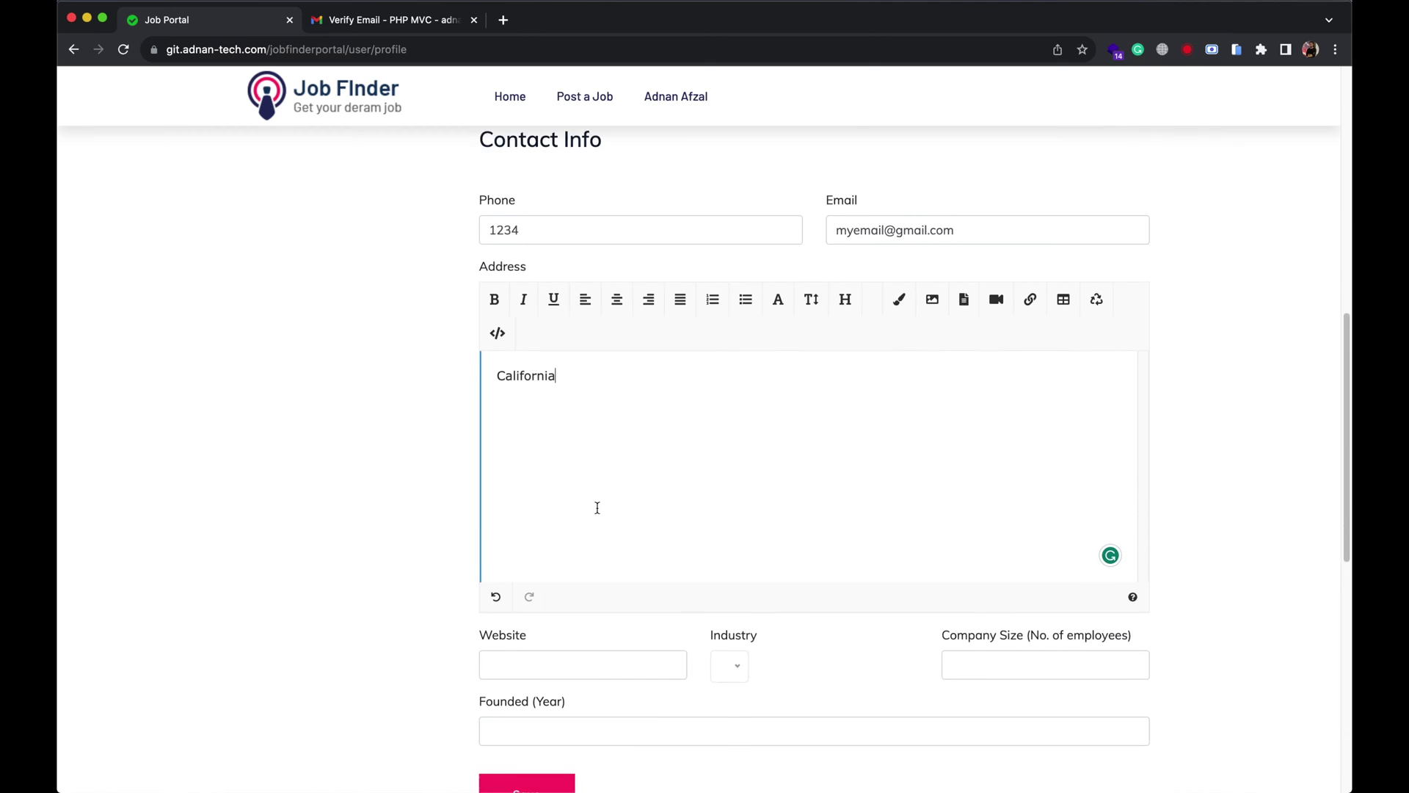
left_click(583, 547)
type("website.com")
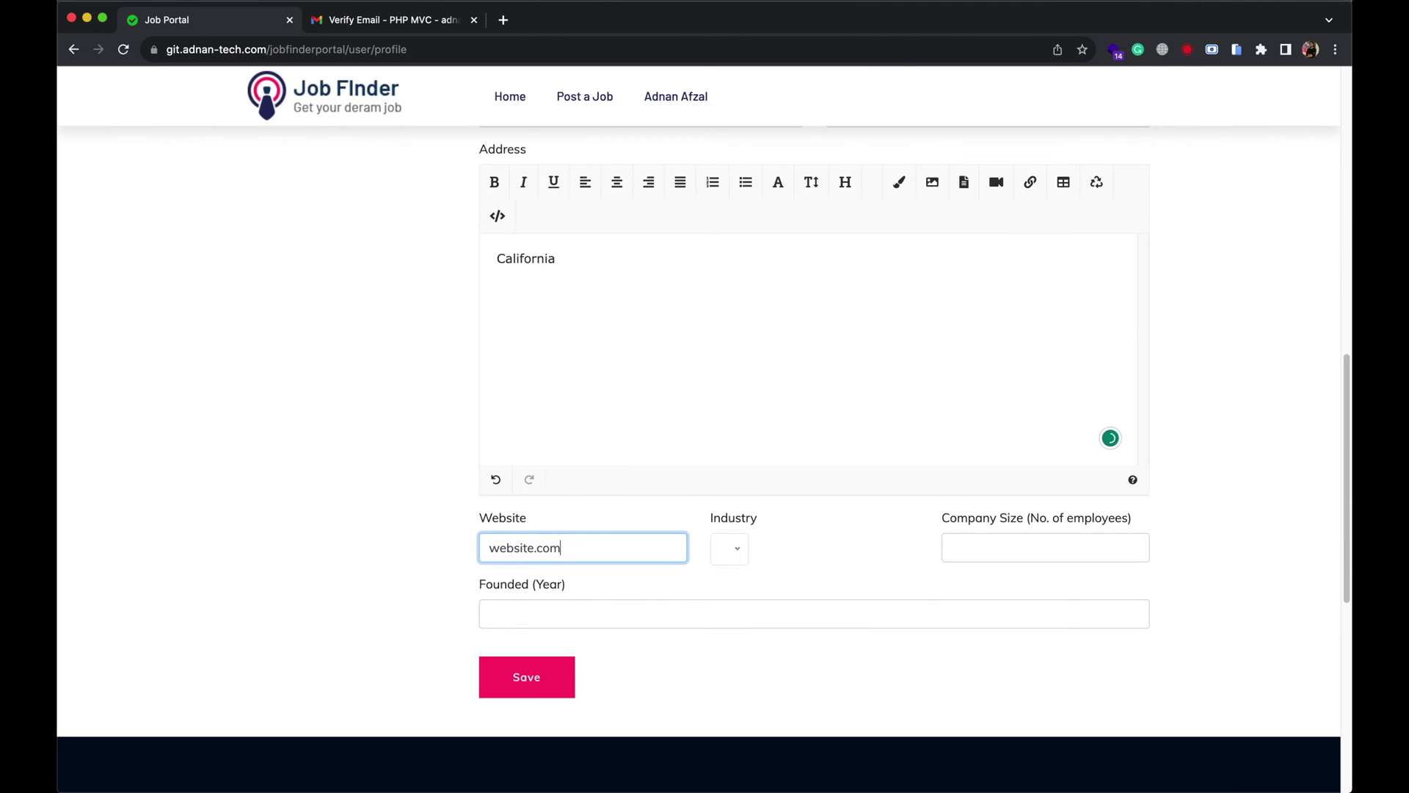
left_click(729, 556)
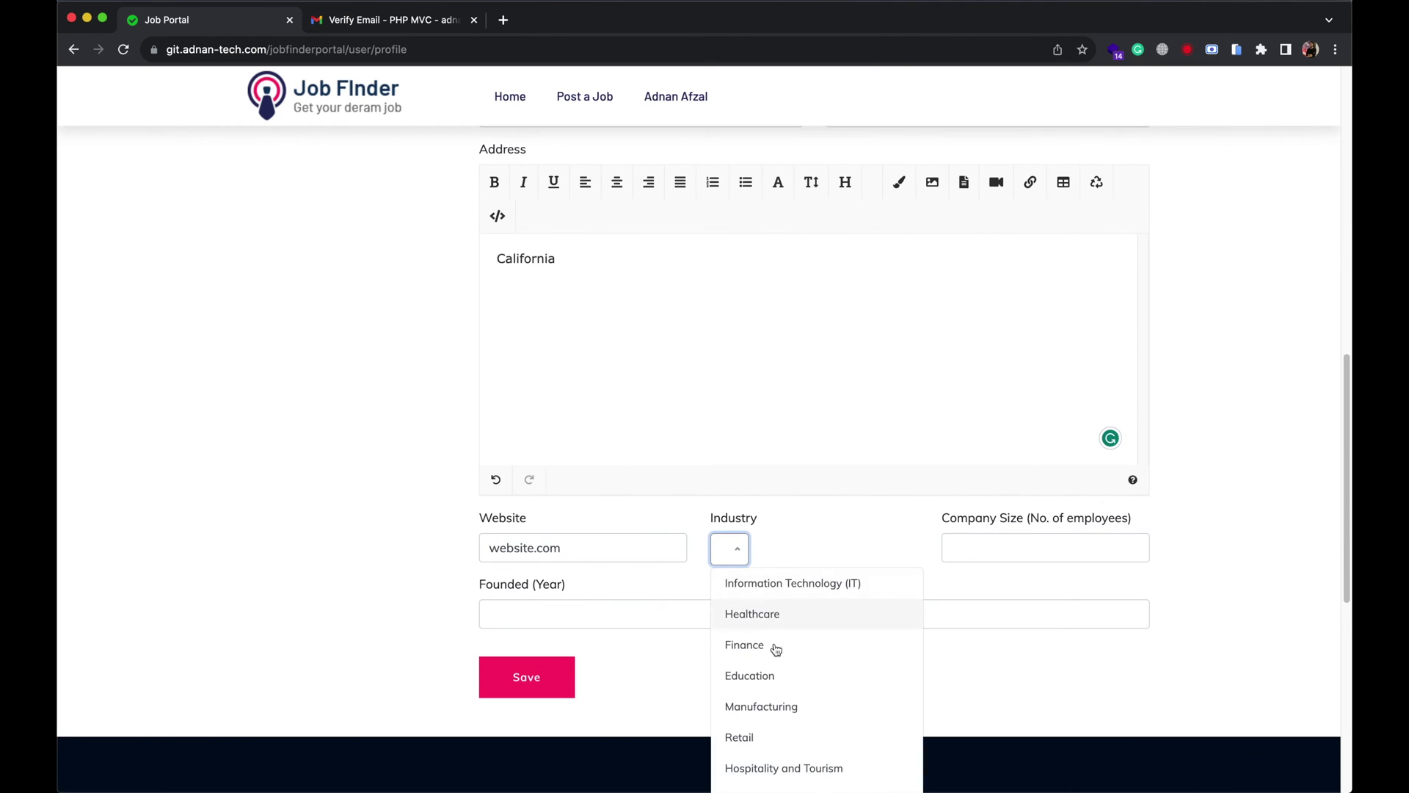
left_click(764, 676)
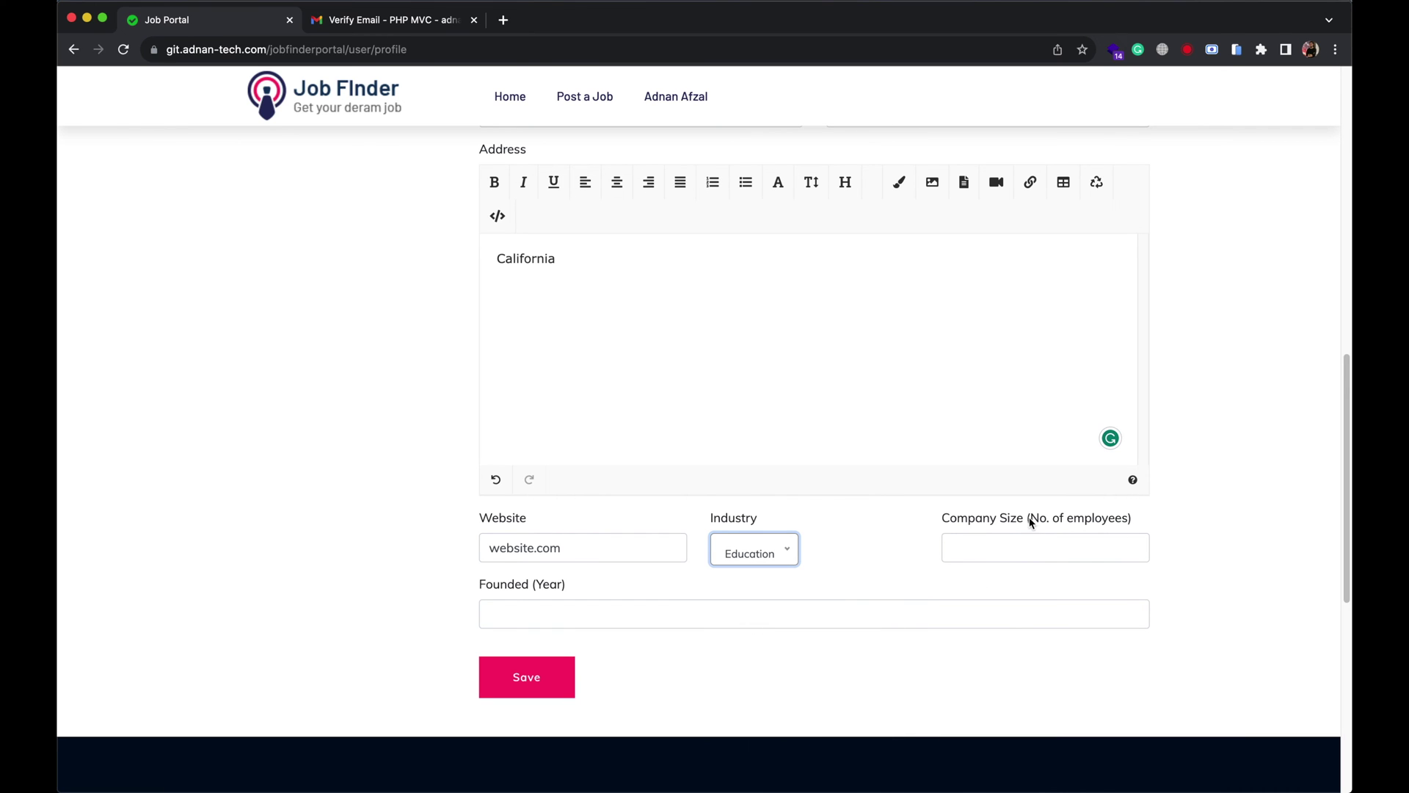
left_click(1025, 543)
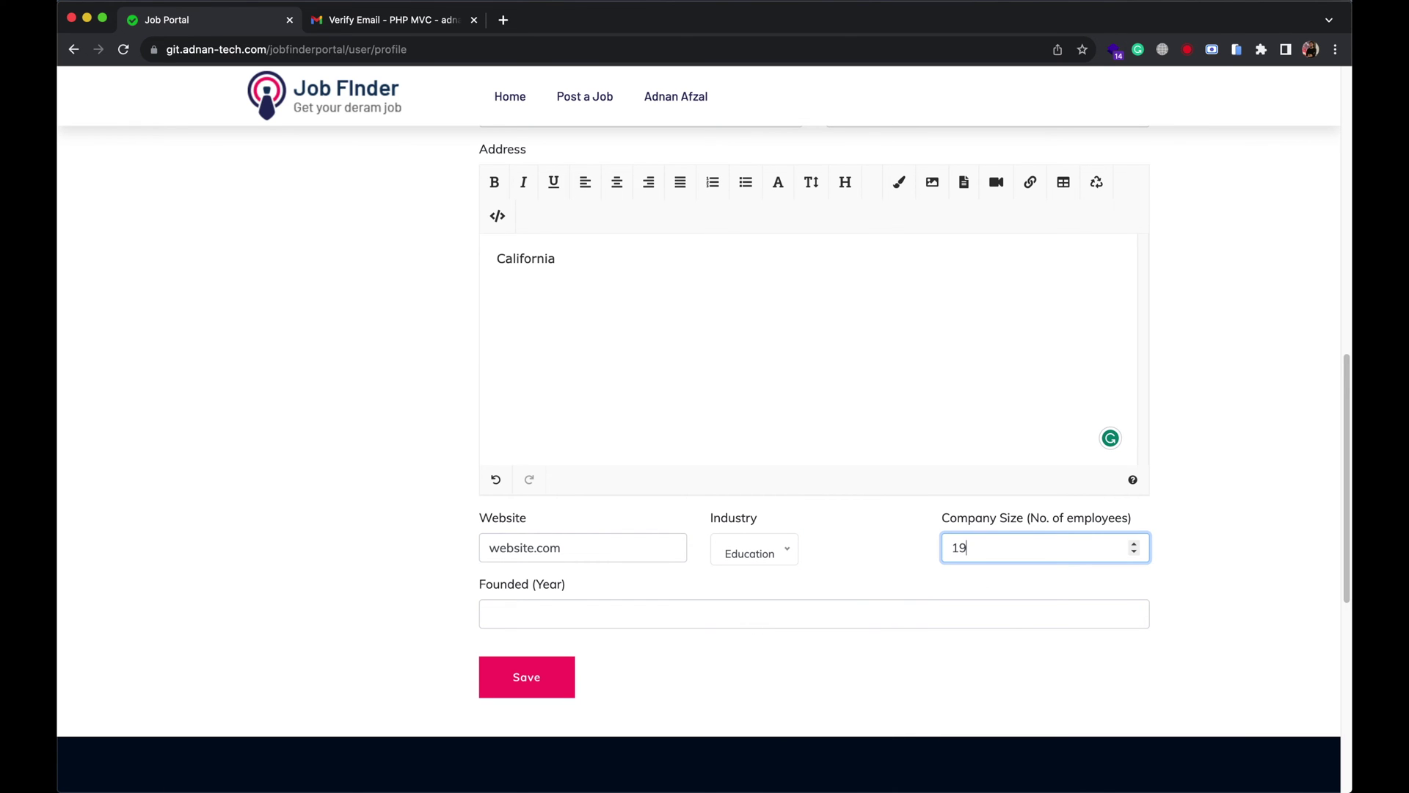
type("19")
left_click(760, 616)
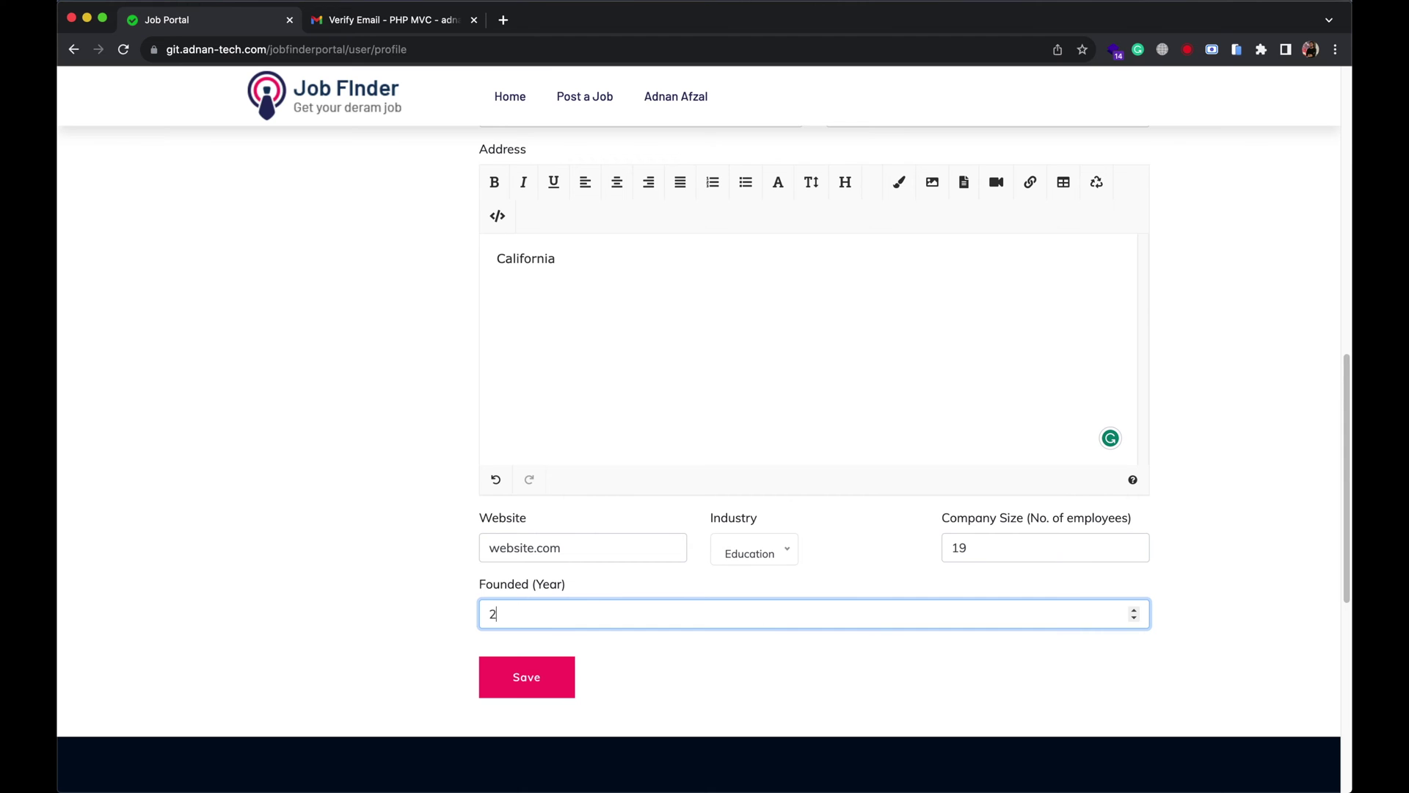
left_click(557, 683)
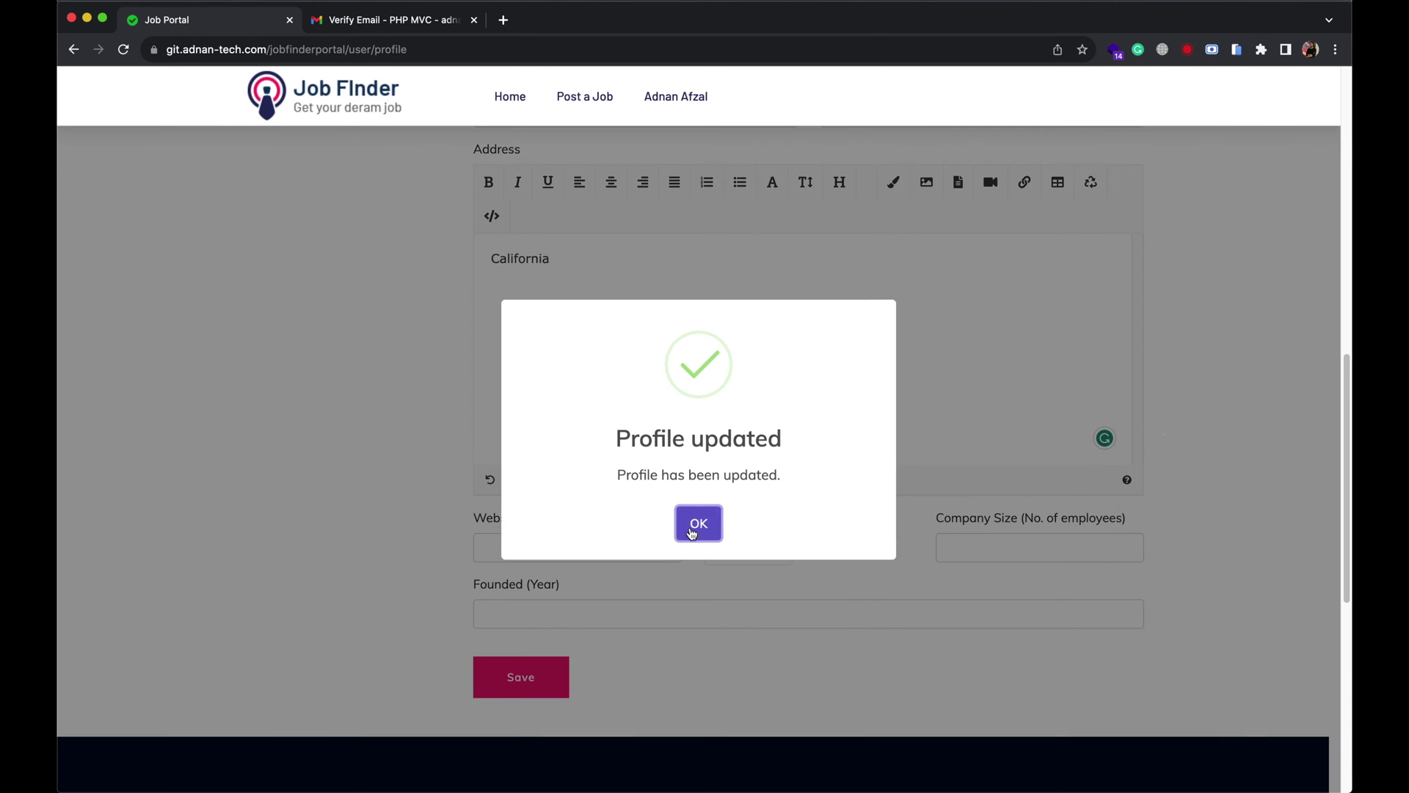
left_click(698, 519)
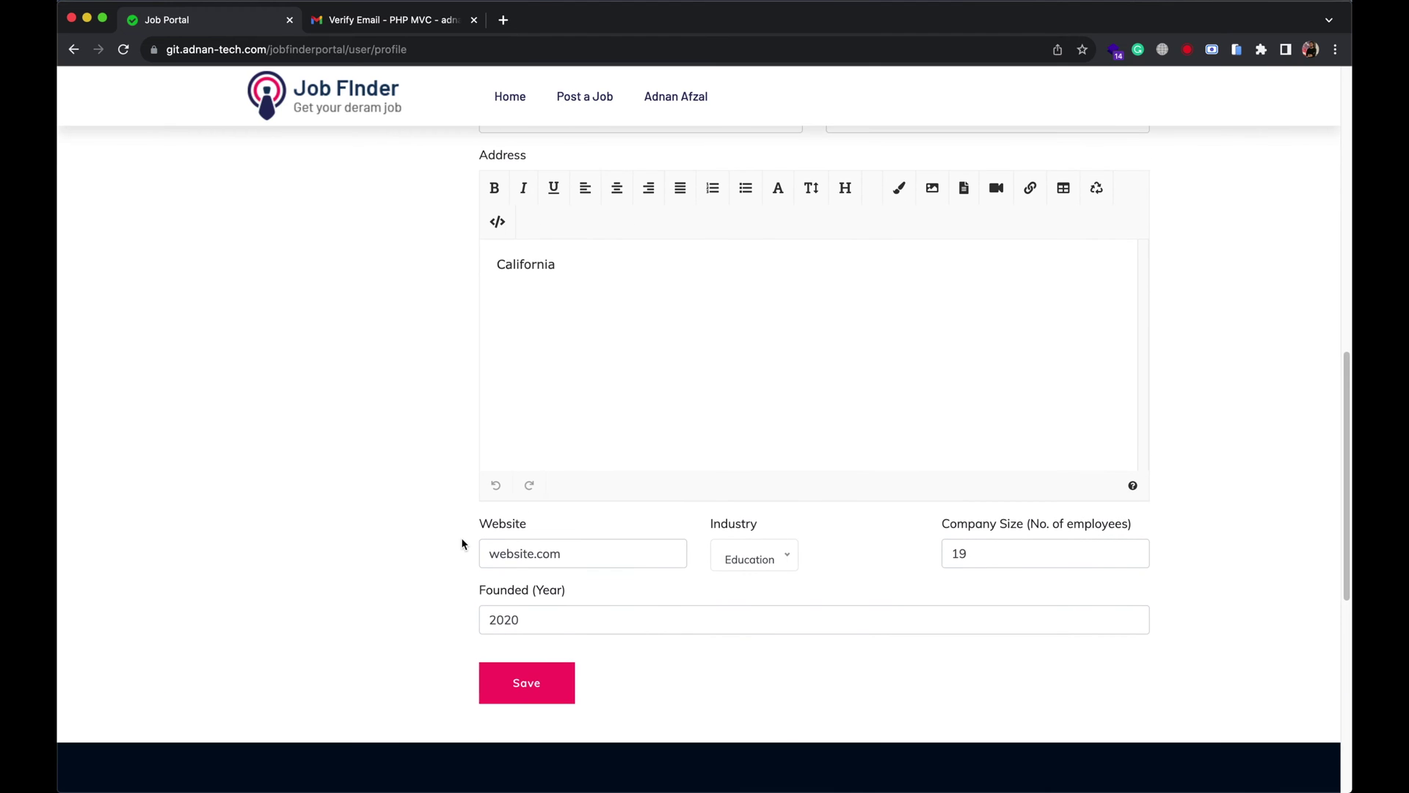
Open the Frontend developer job from My Jobs and review its Company Information section.
scroll(466, 528, "up", 10)
mouse_move(690, 121)
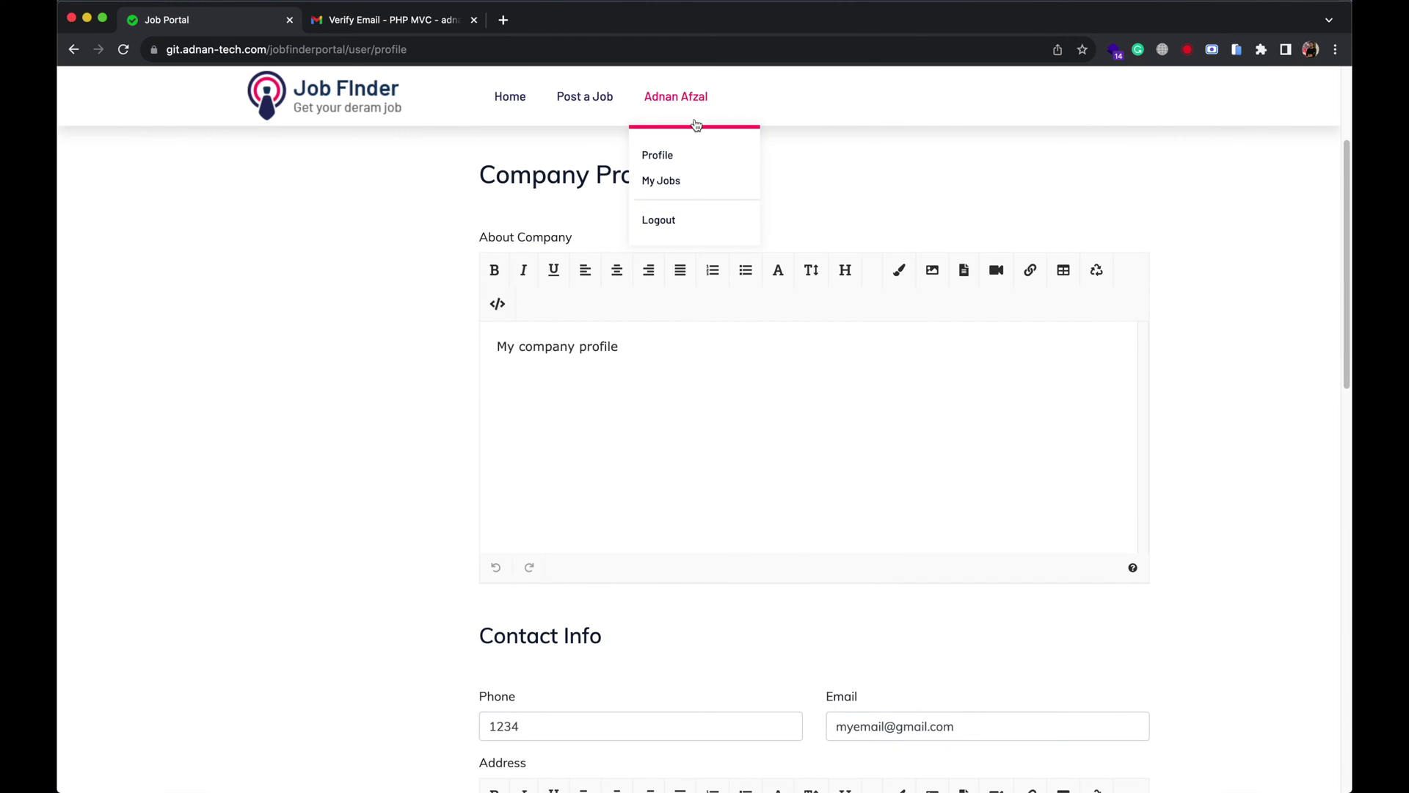
left_click(667, 188)
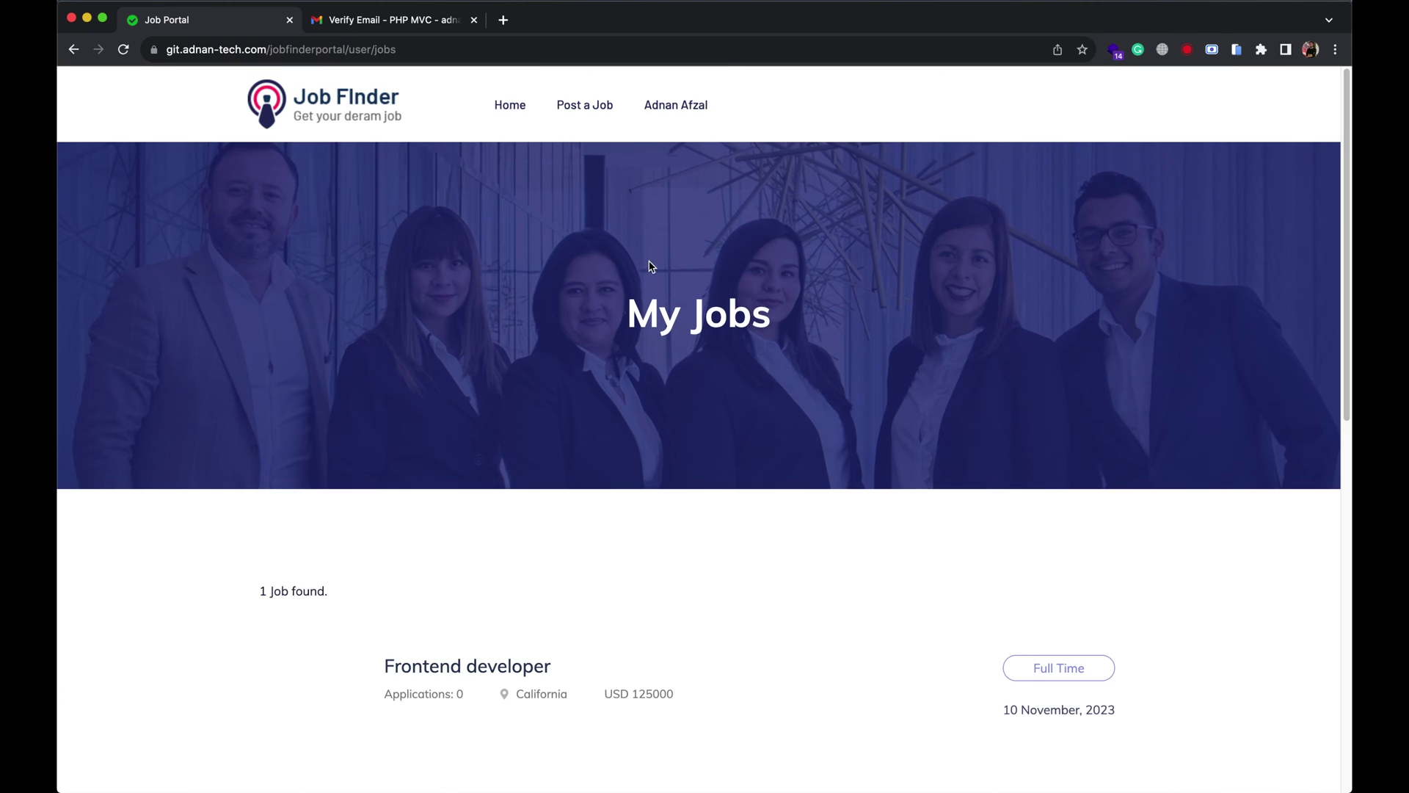
scroll(650, 262, "down", 5)
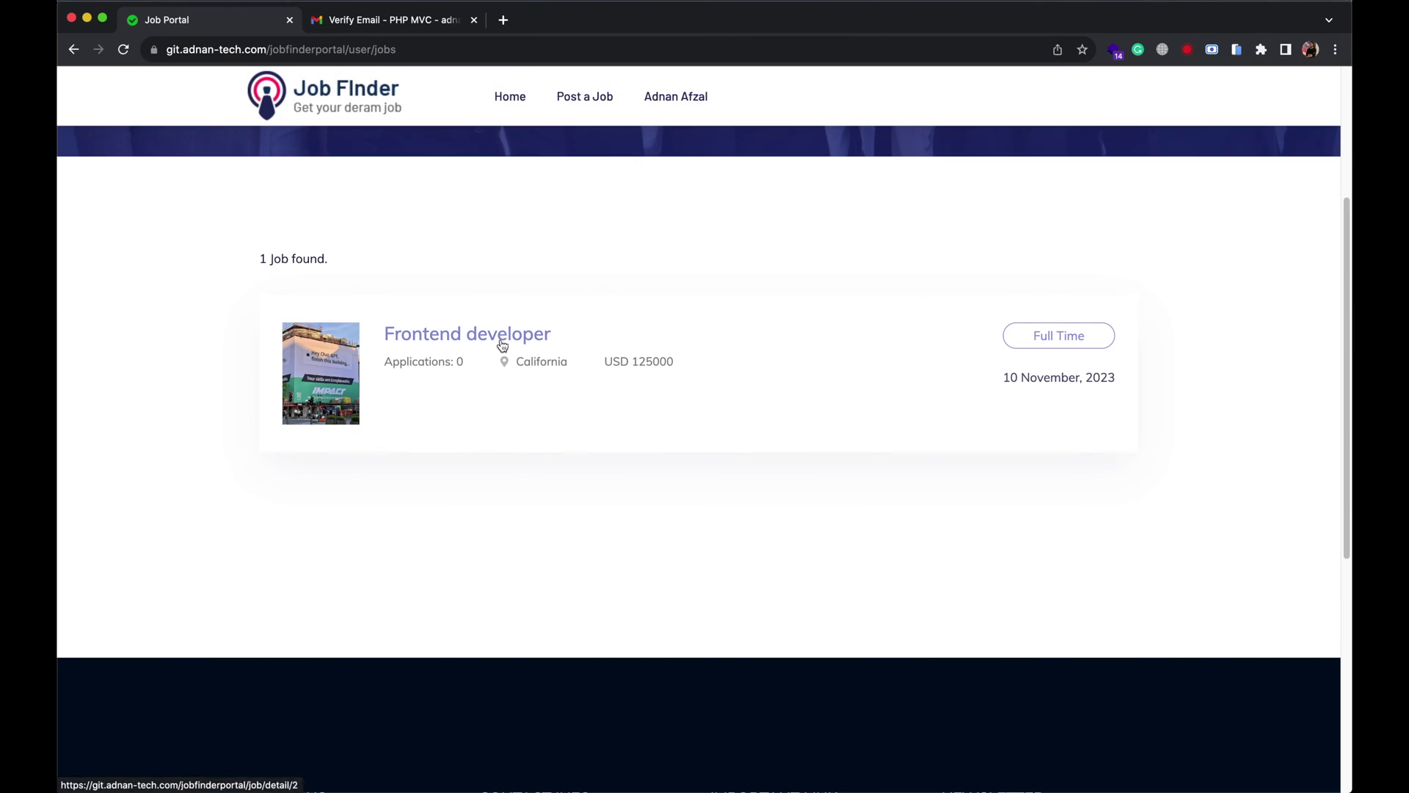
left_click(502, 343)
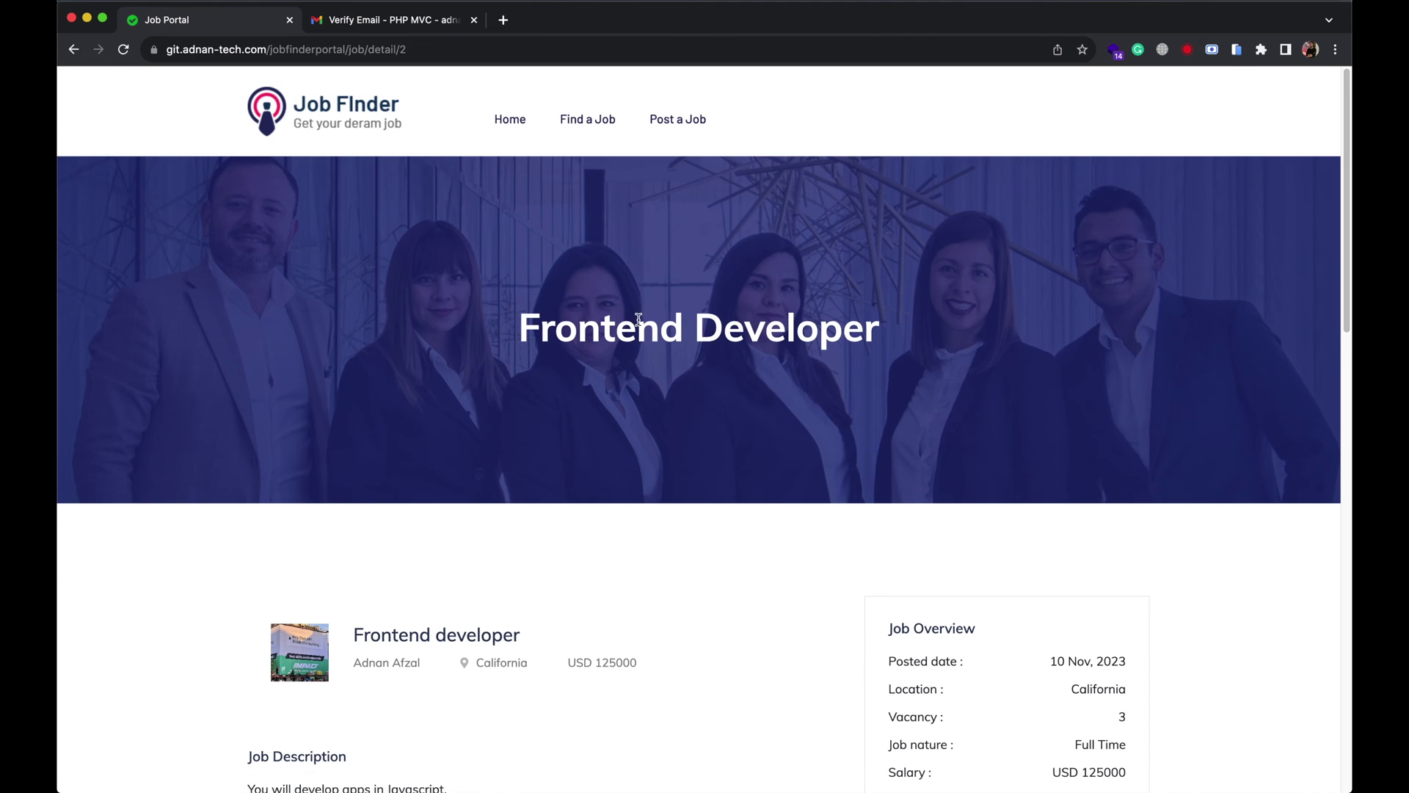
scroll(641, 325, "down", 5)
scroll(640, 324, "down", 5)
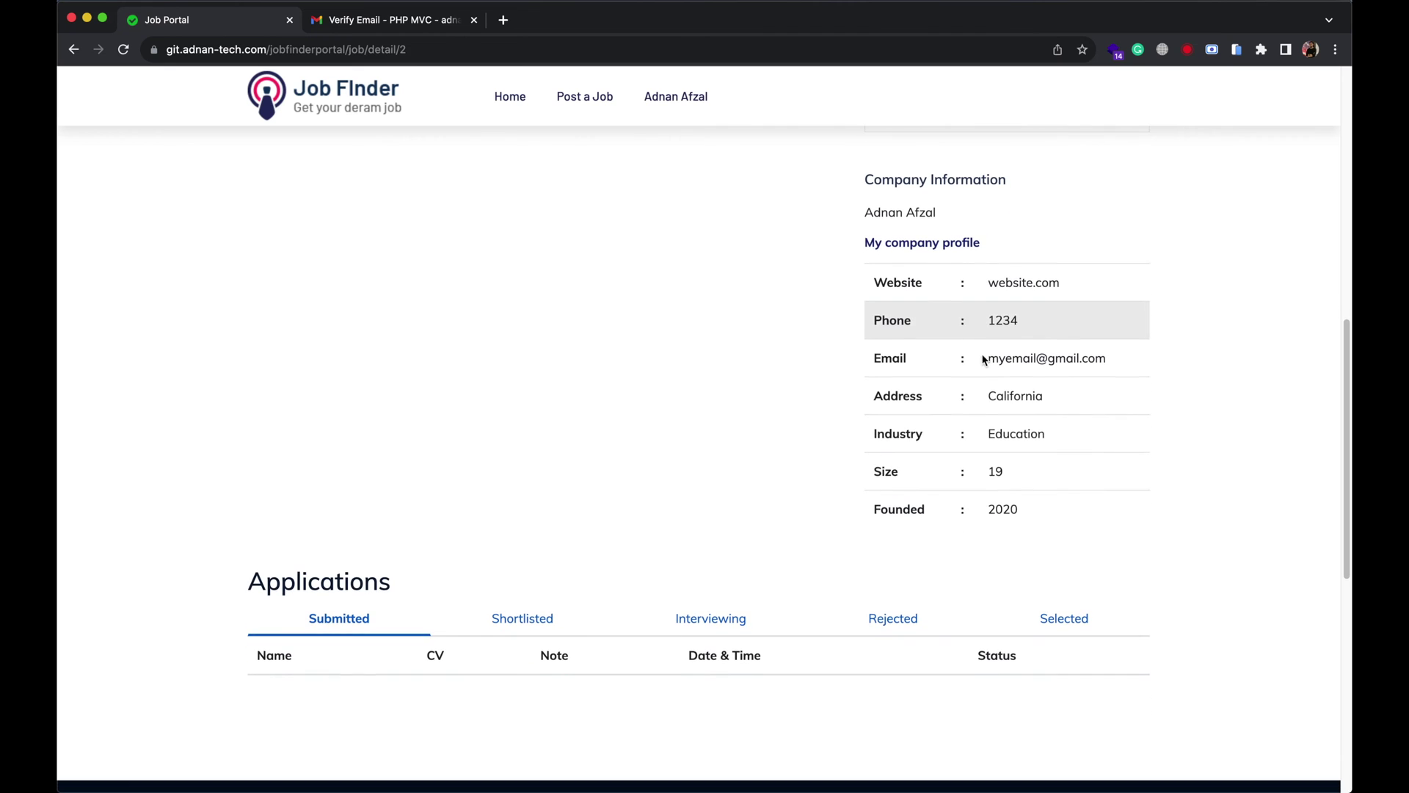
Sign out of the recruiter account.
scroll(970, 443, "up", 10)
mouse_move(690, 125)
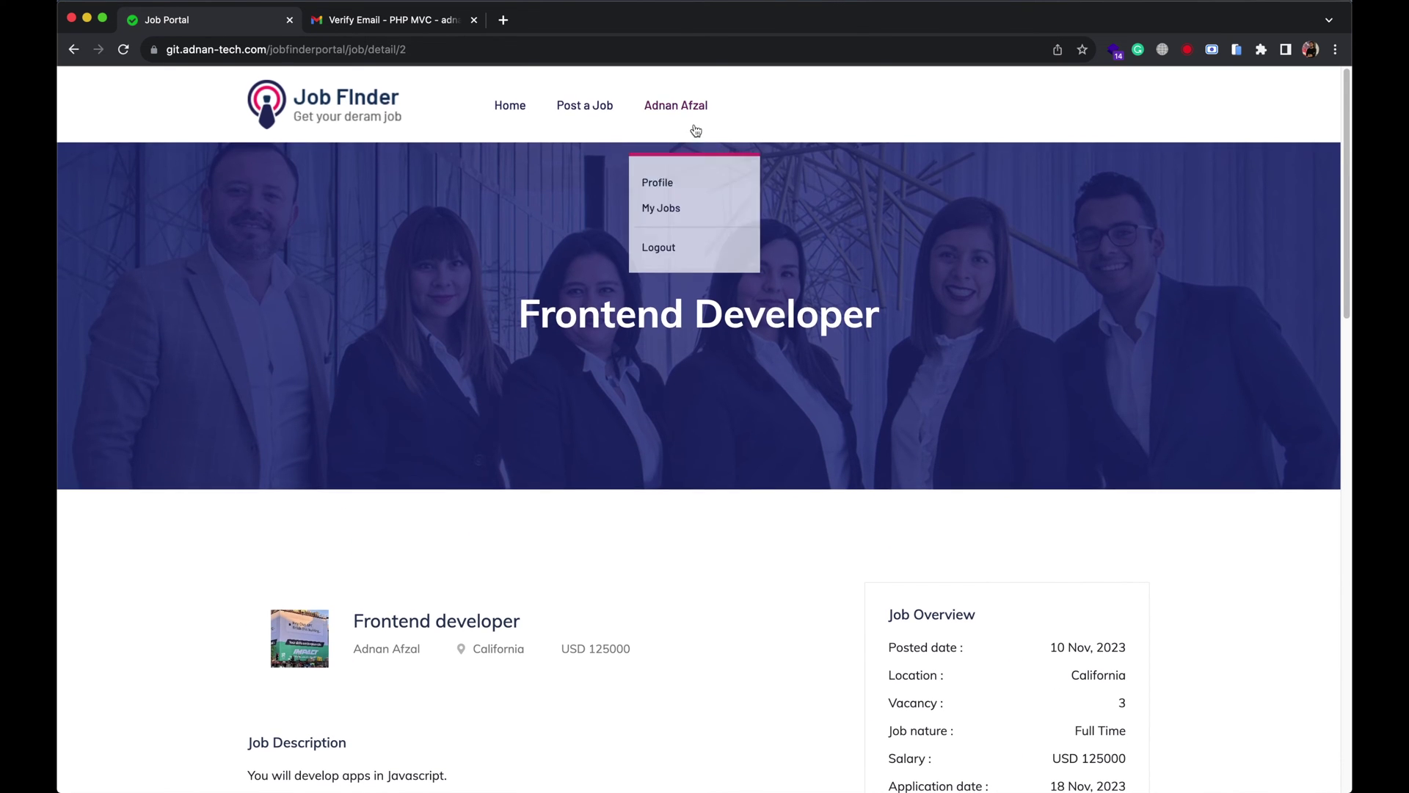
left_click(669, 245)
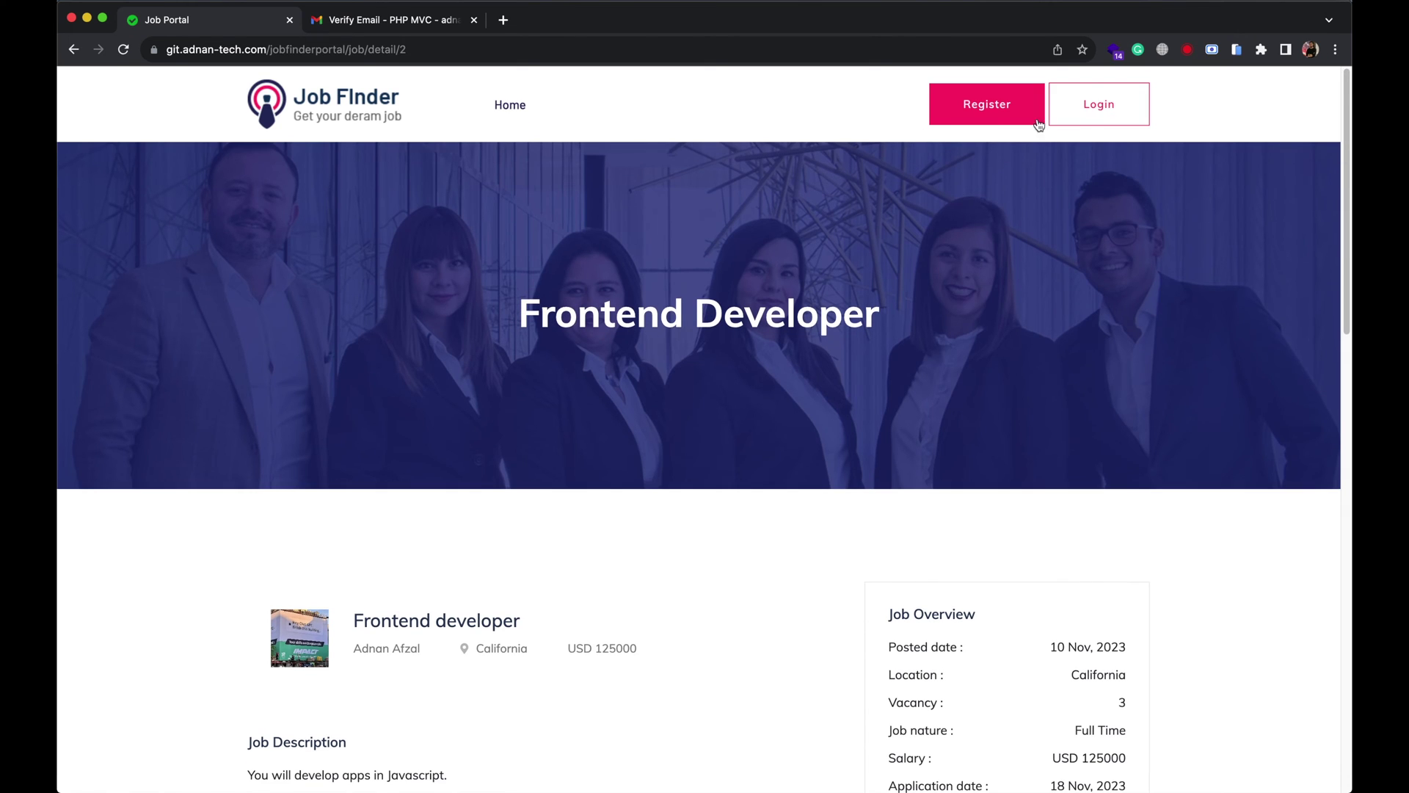
Log in with the job-seeker account's e-mail and password, then go to the job listings.
left_click(1101, 114)
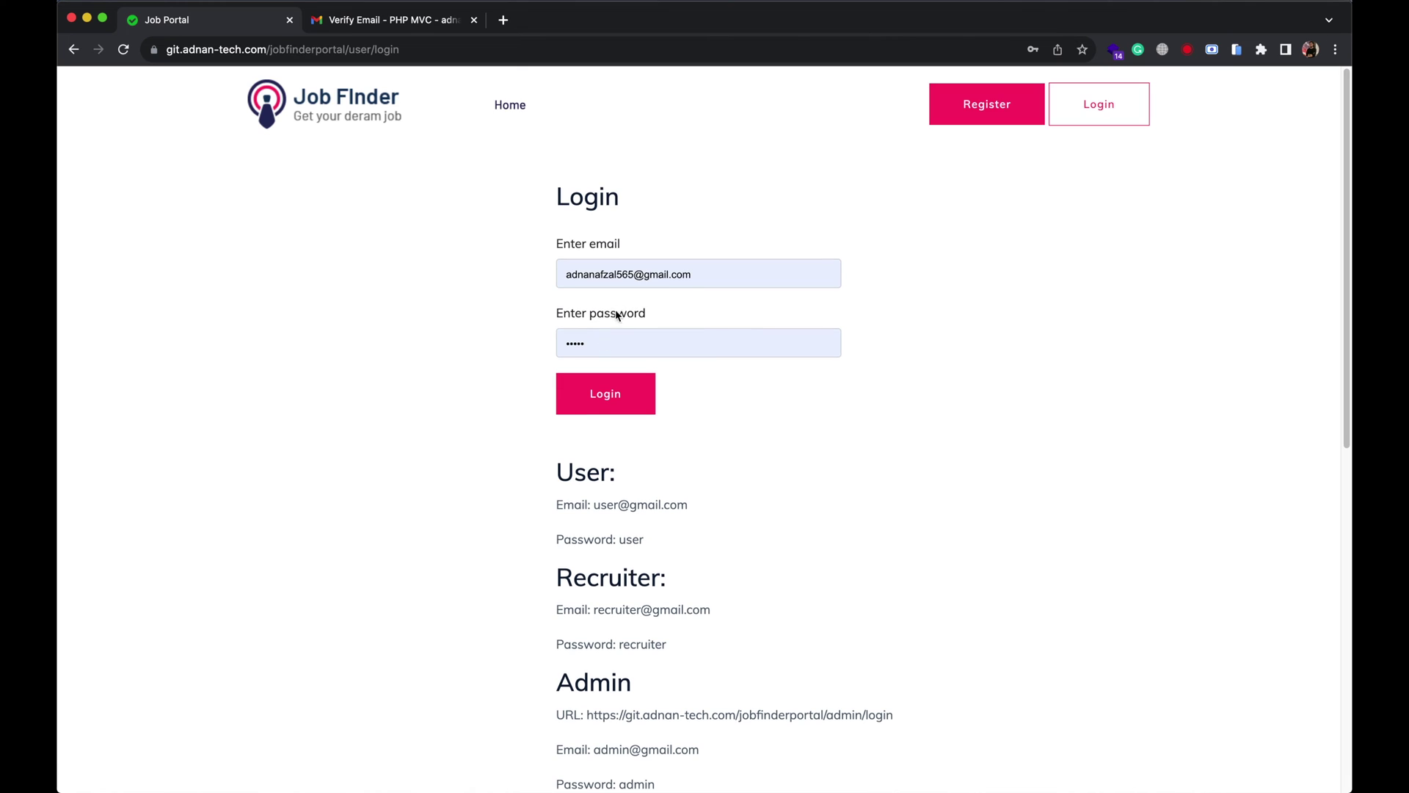
left_click(591, 273)
key("Tab")
type("user")
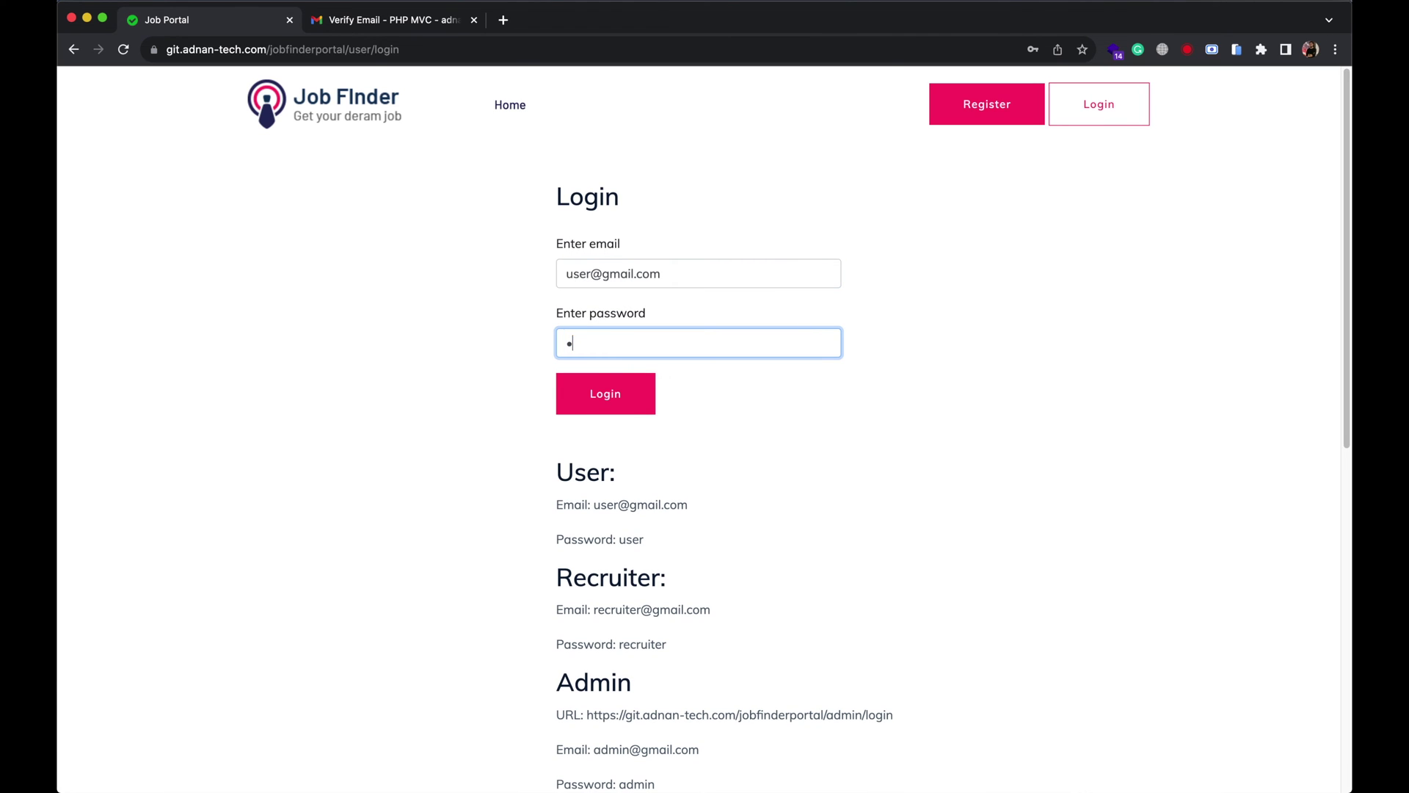
key("Return")
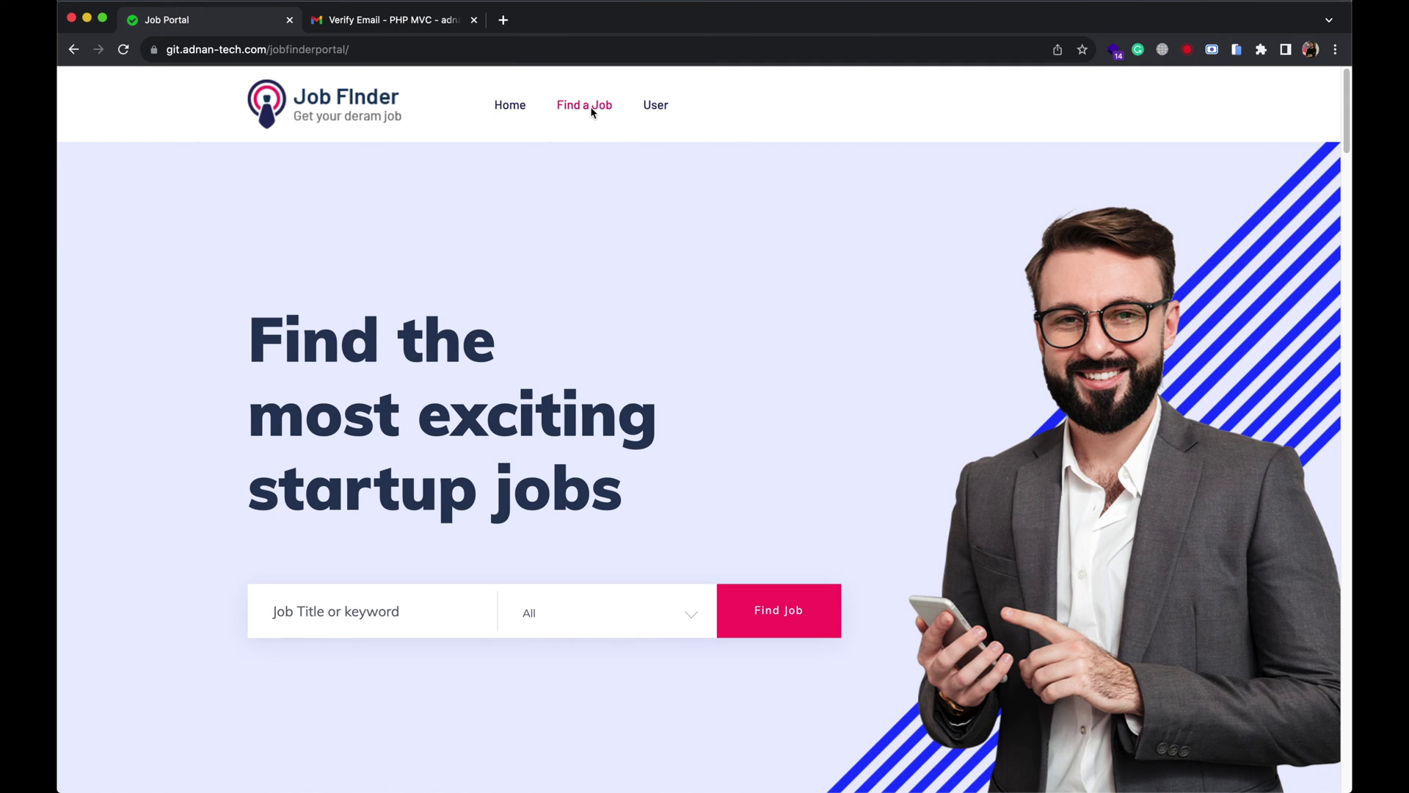
left_click(587, 110)
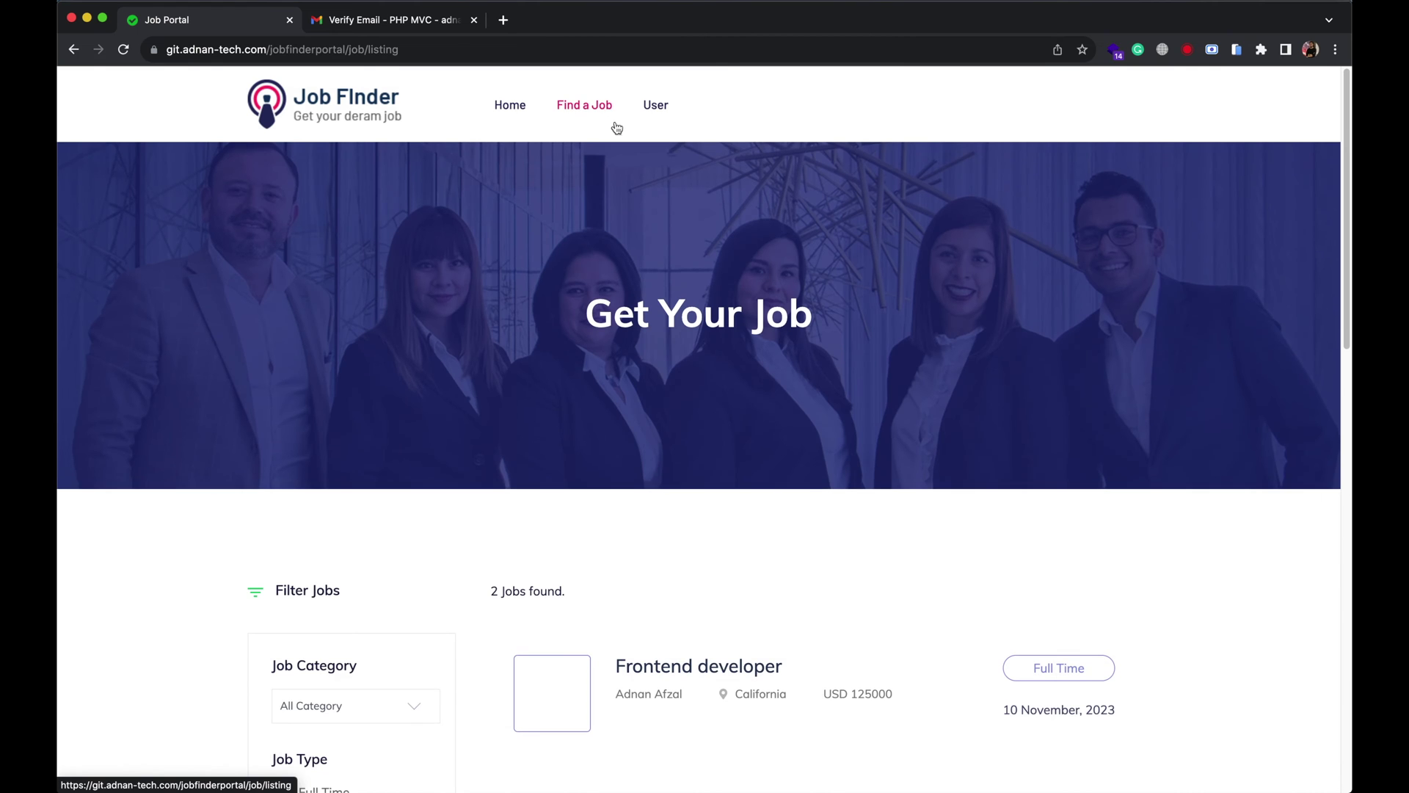
Toggle the Full Time and Freelance job type filters off and on.
scroll(511, 432, "down", 5)
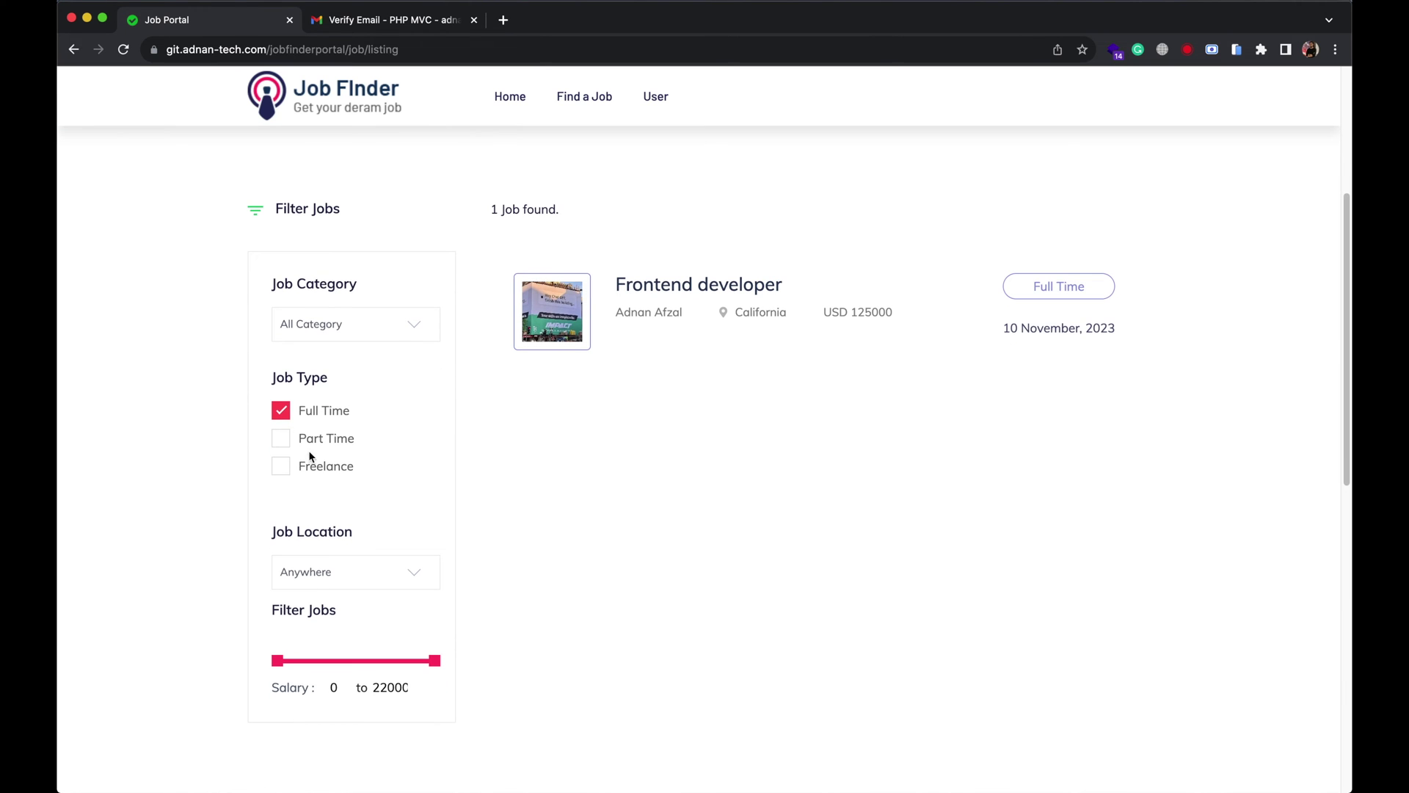
left_click(317, 421)
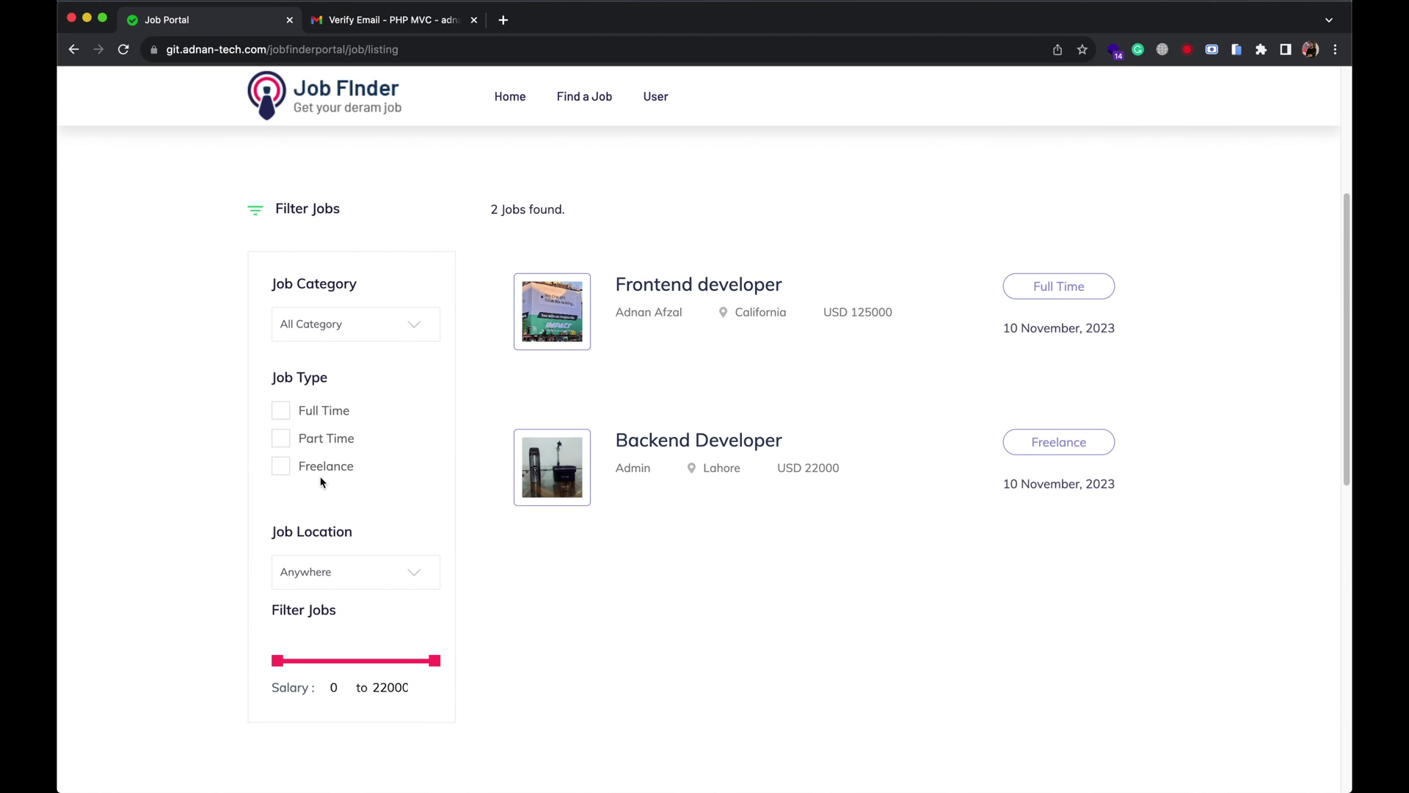
left_click(319, 470)
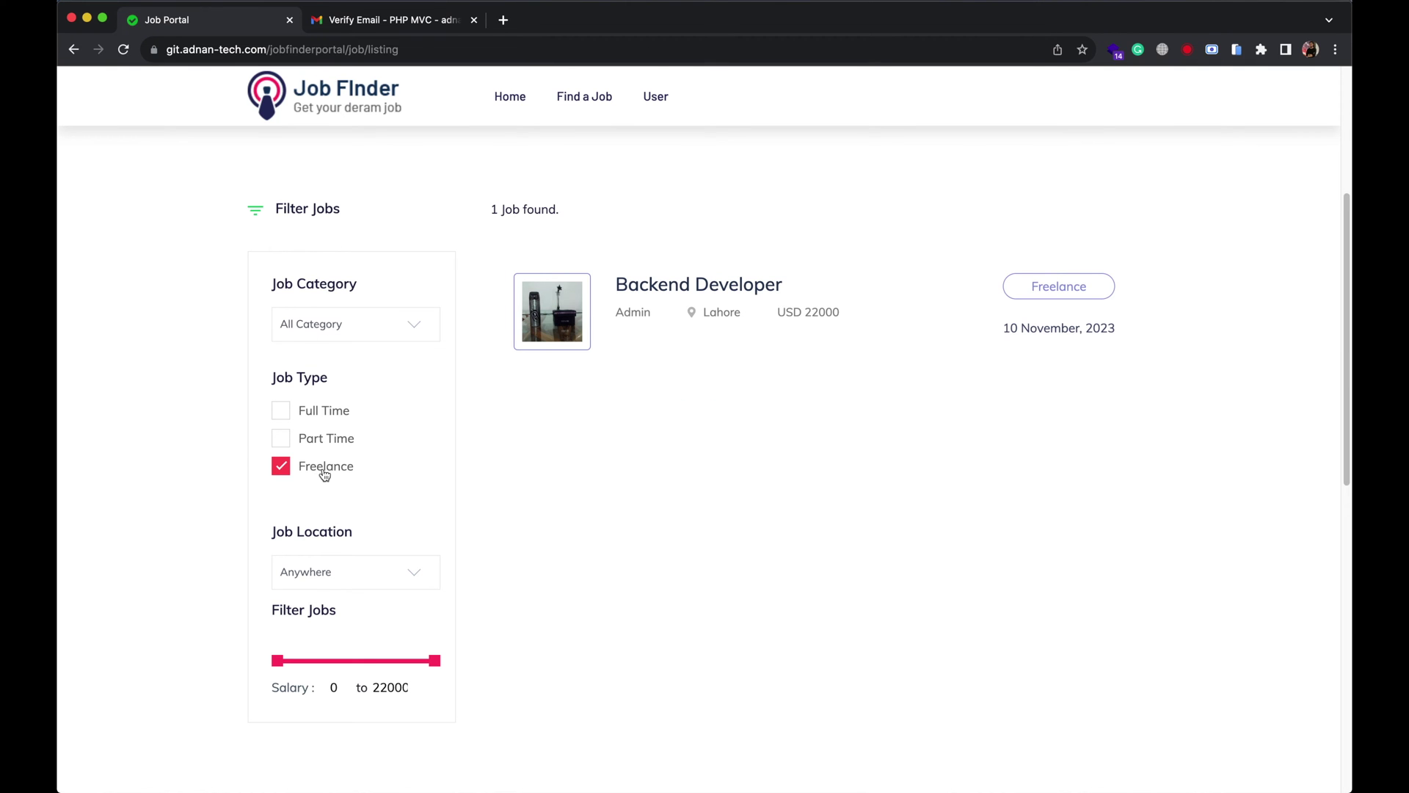
left_click(299, 472)
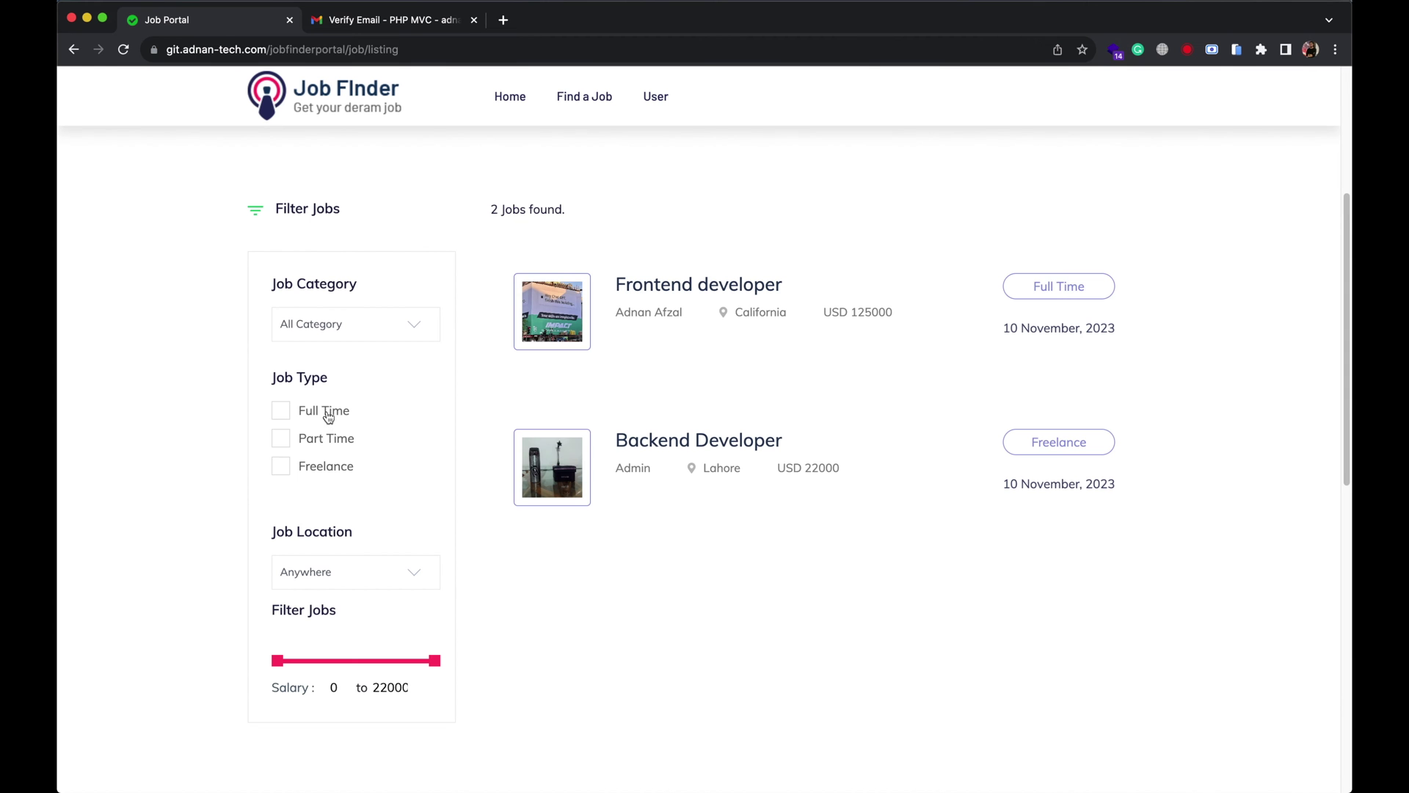
Filter job location by Lahore, then California, then reset it to Anywhere.
left_click(366, 572)
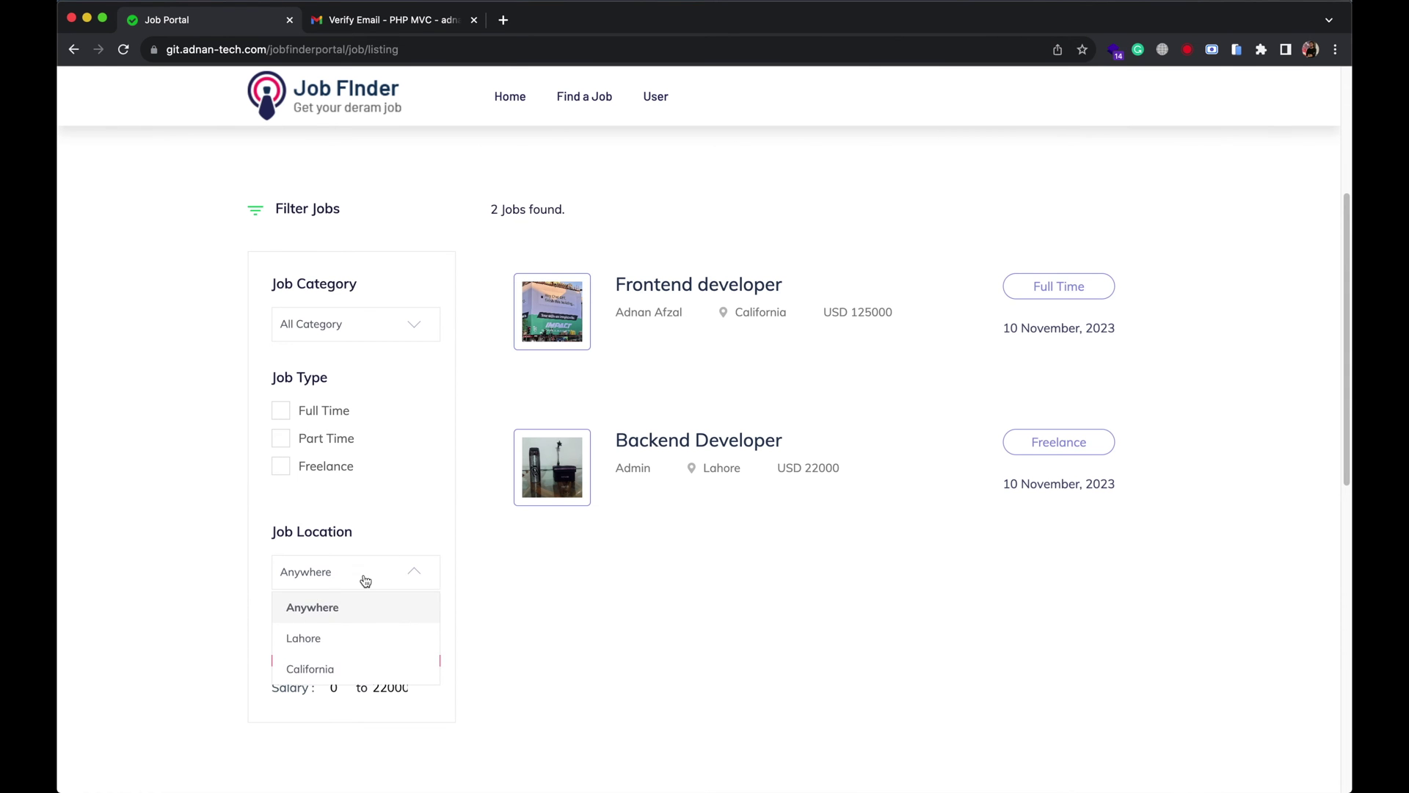
left_click(340, 638)
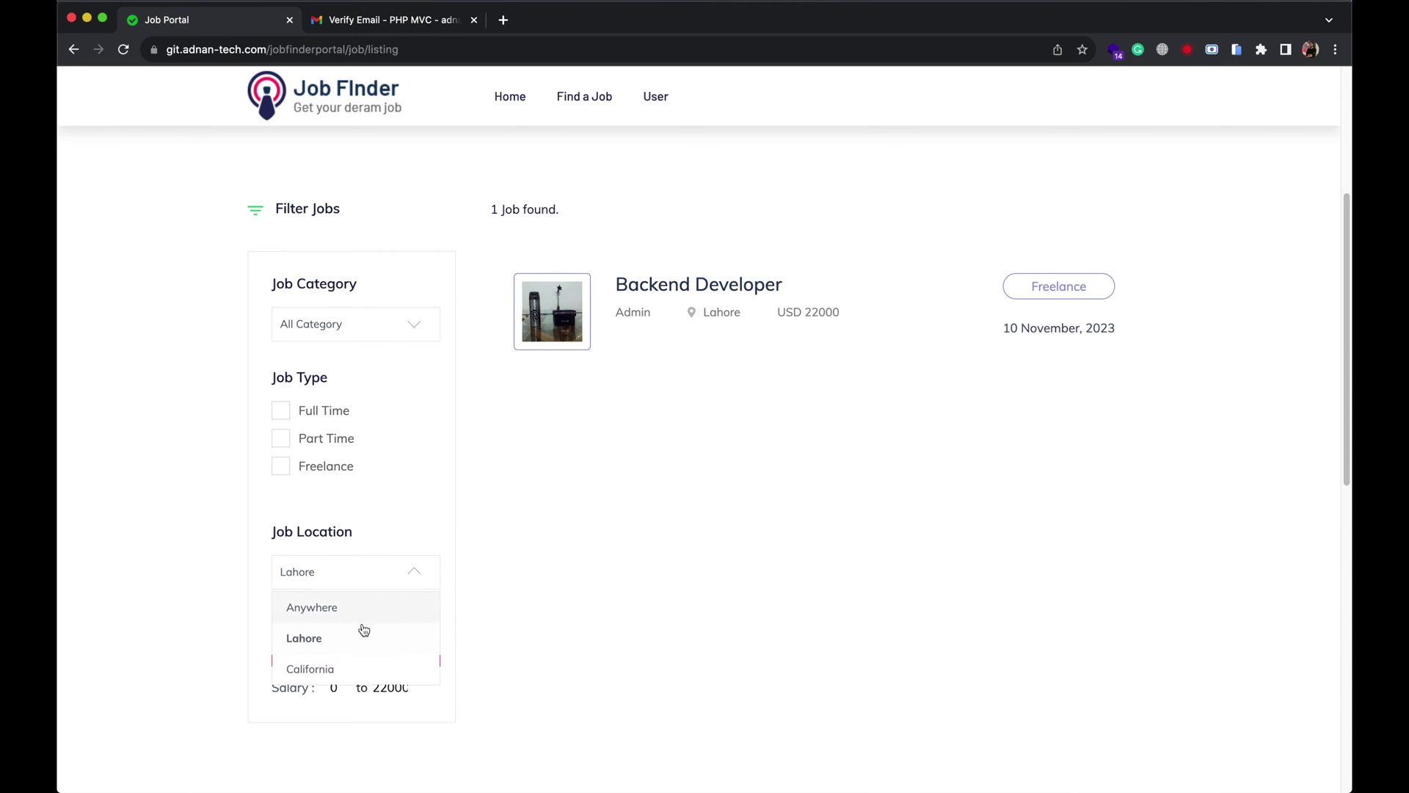
left_click(349, 664)
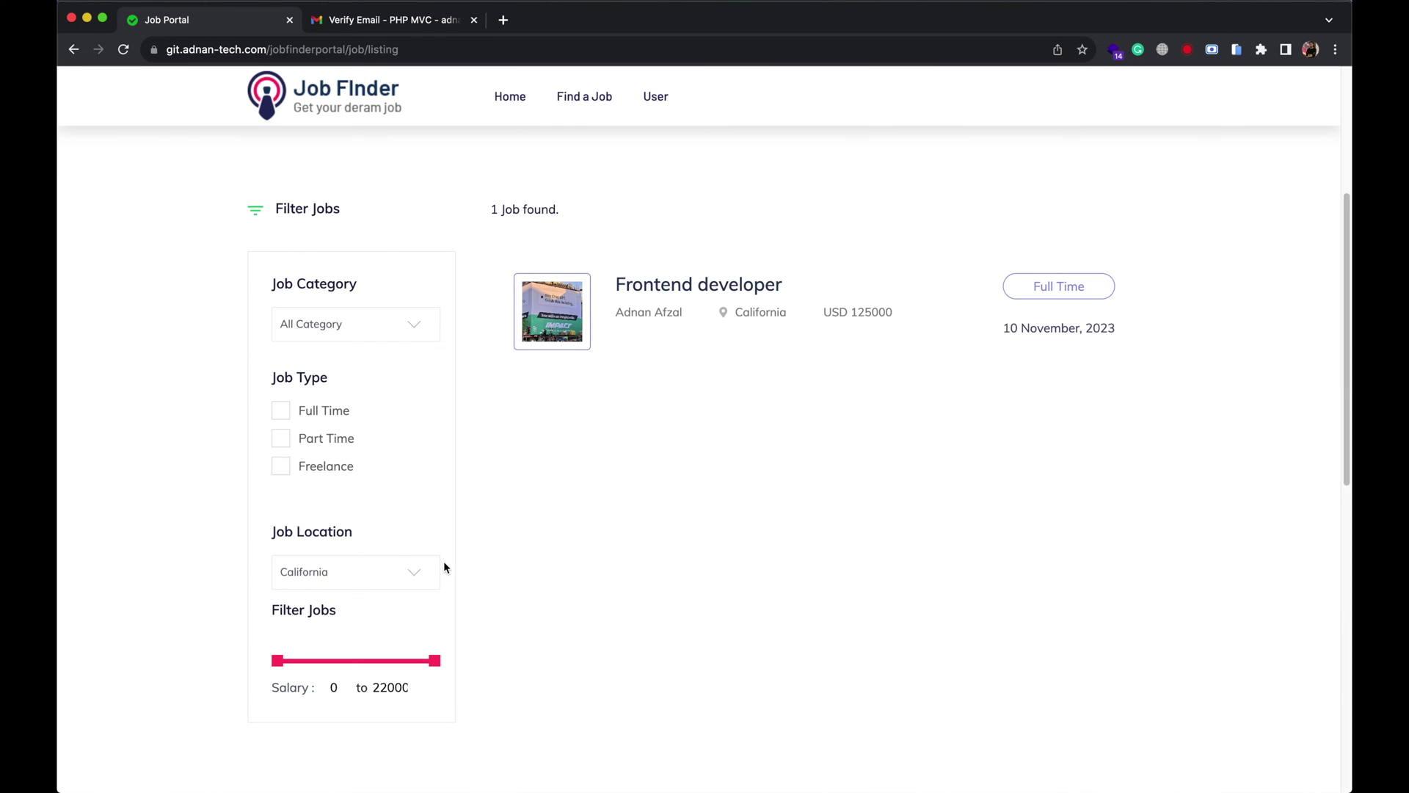
left_click(355, 571)
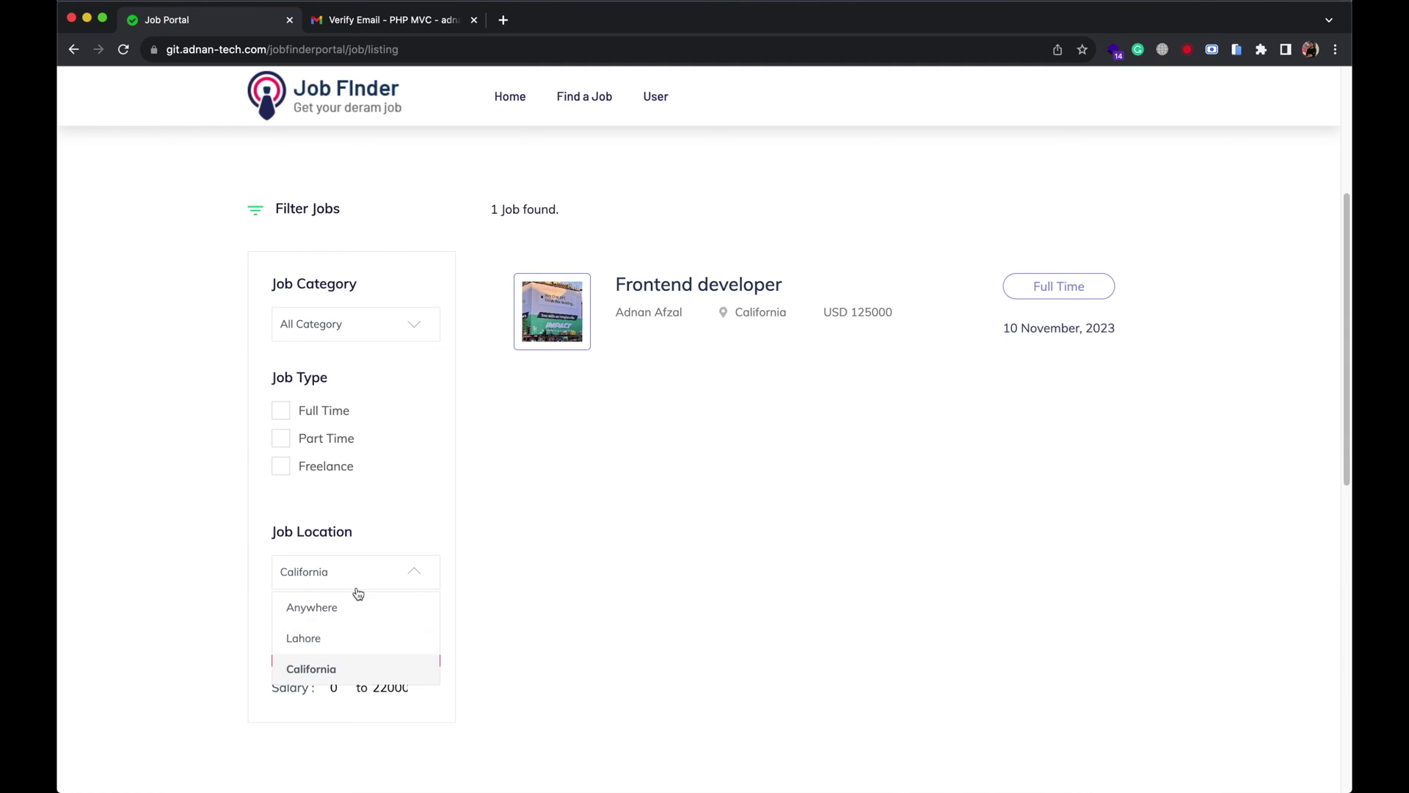
left_click(341, 606)
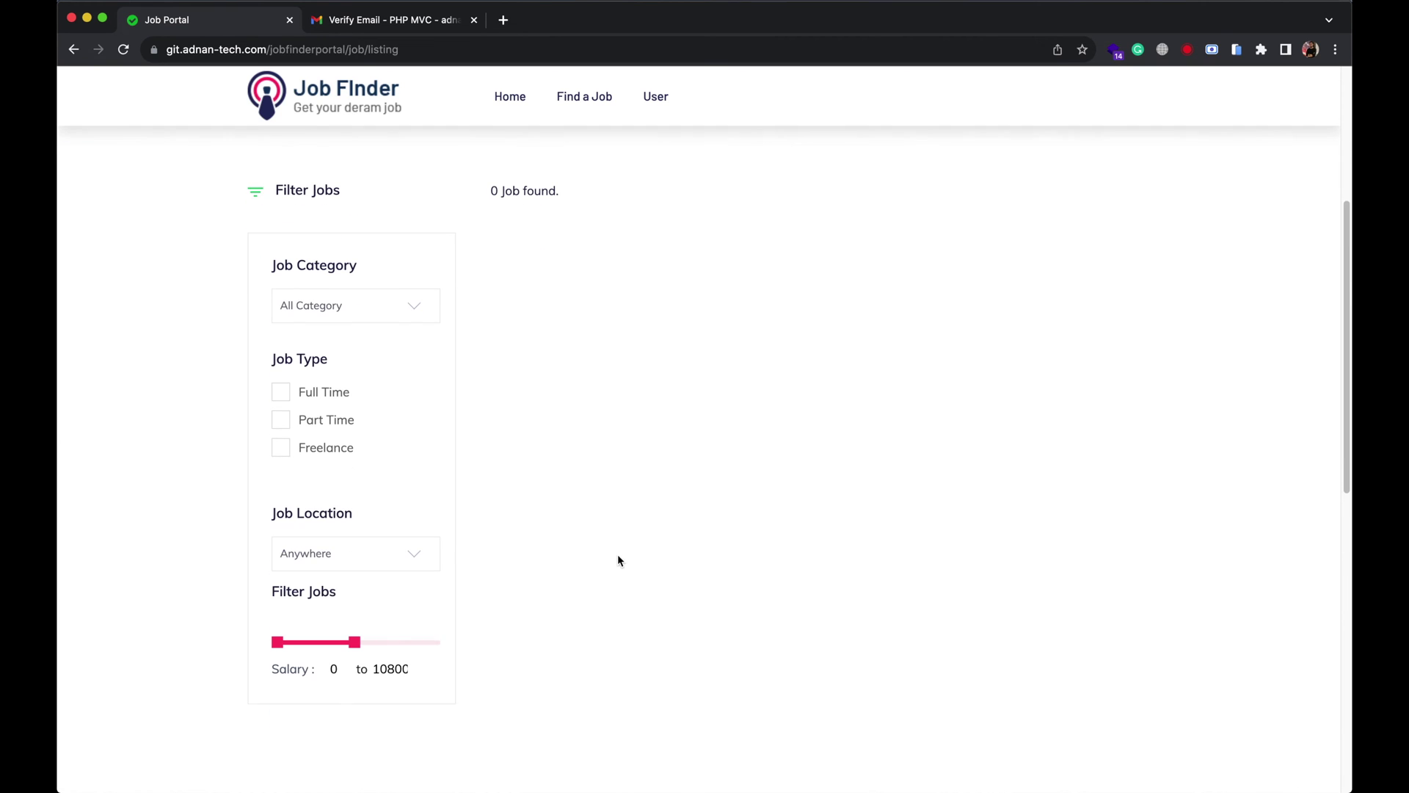
scroll(618, 561, "down", 1)
Narrow the salary slider, then widen it back to the full 0–22000 range.
left_click_drag(277, 632, 329, 633)
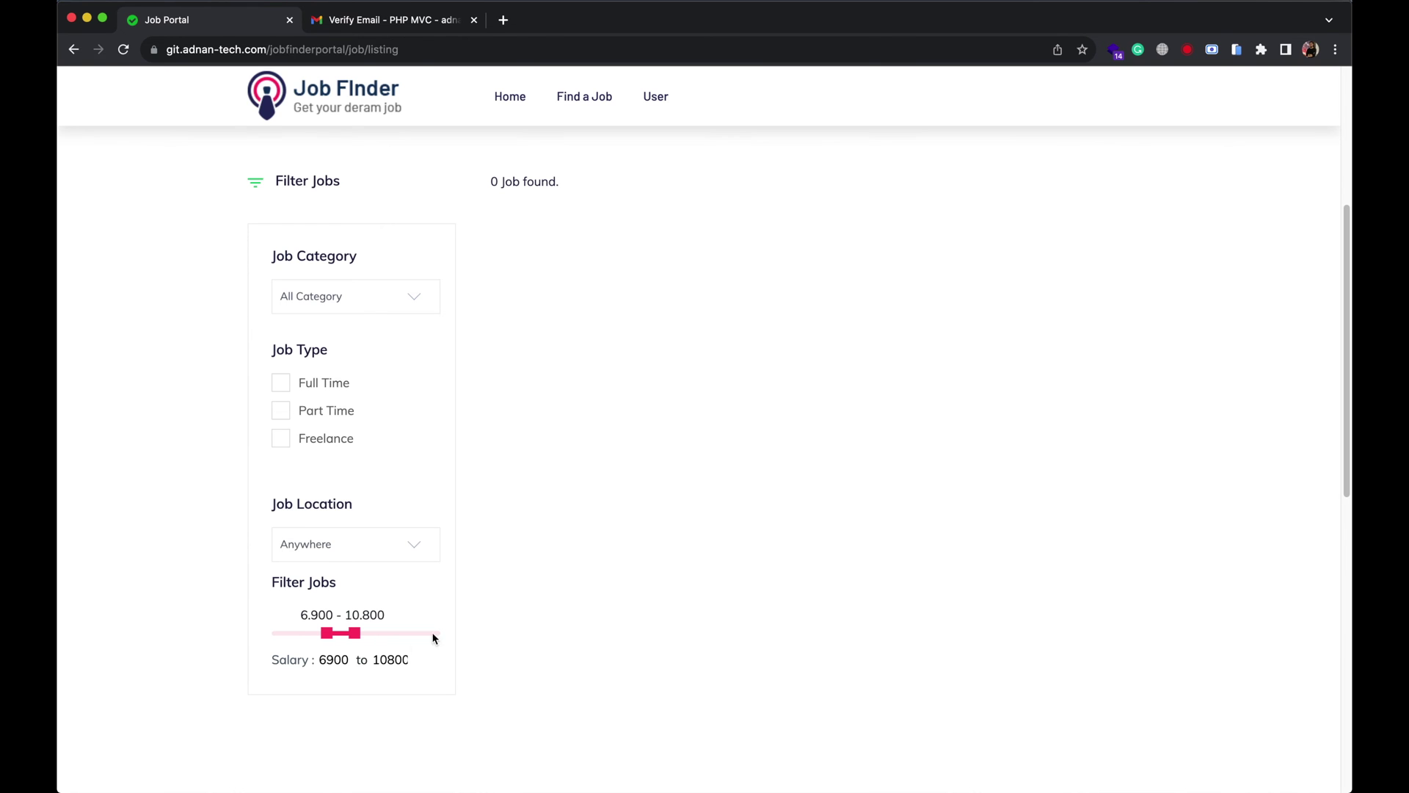
left_click_drag(357, 636, 472, 679)
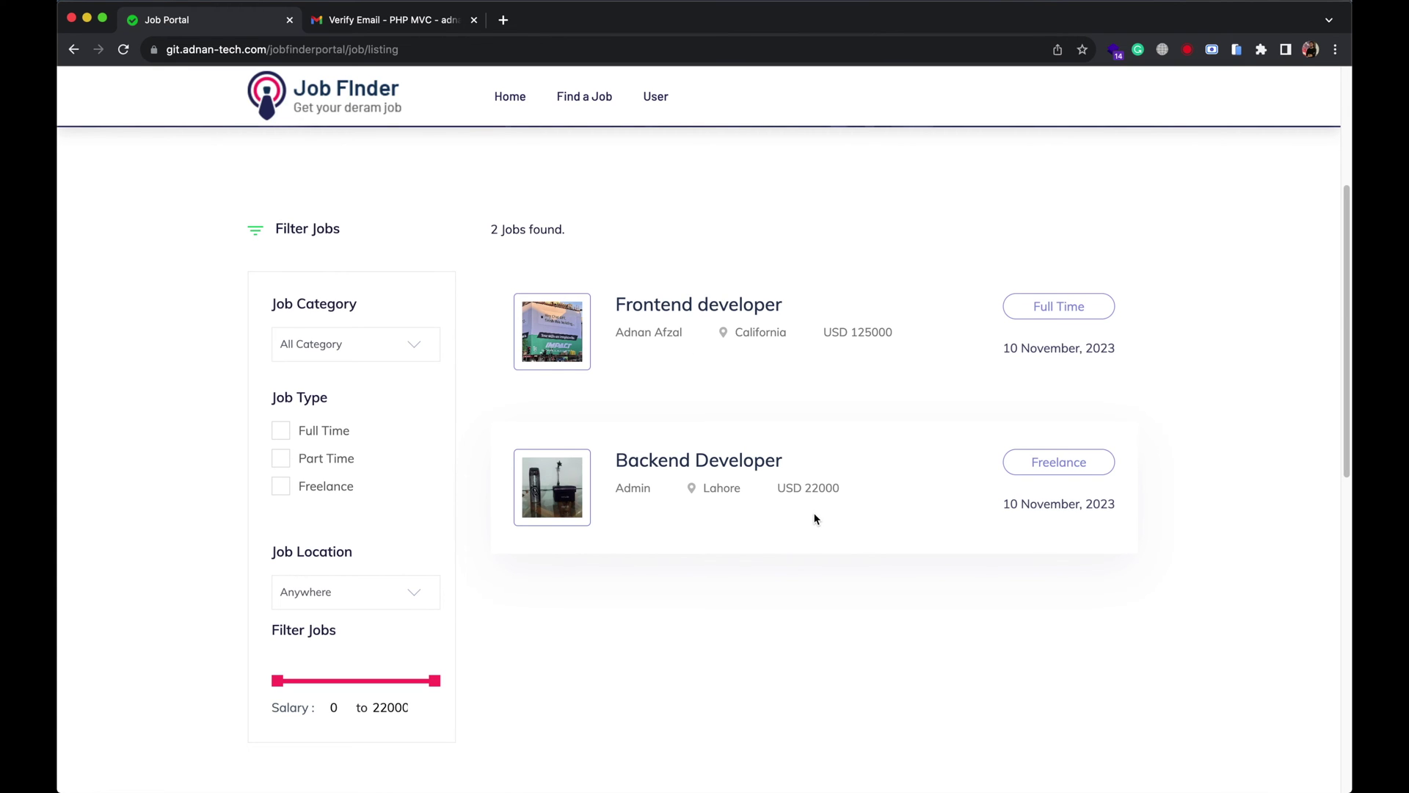
Apply to Frontend developer with CV Covid2.pdf and the note 'Here is my resume.'.
left_click(1057, 311)
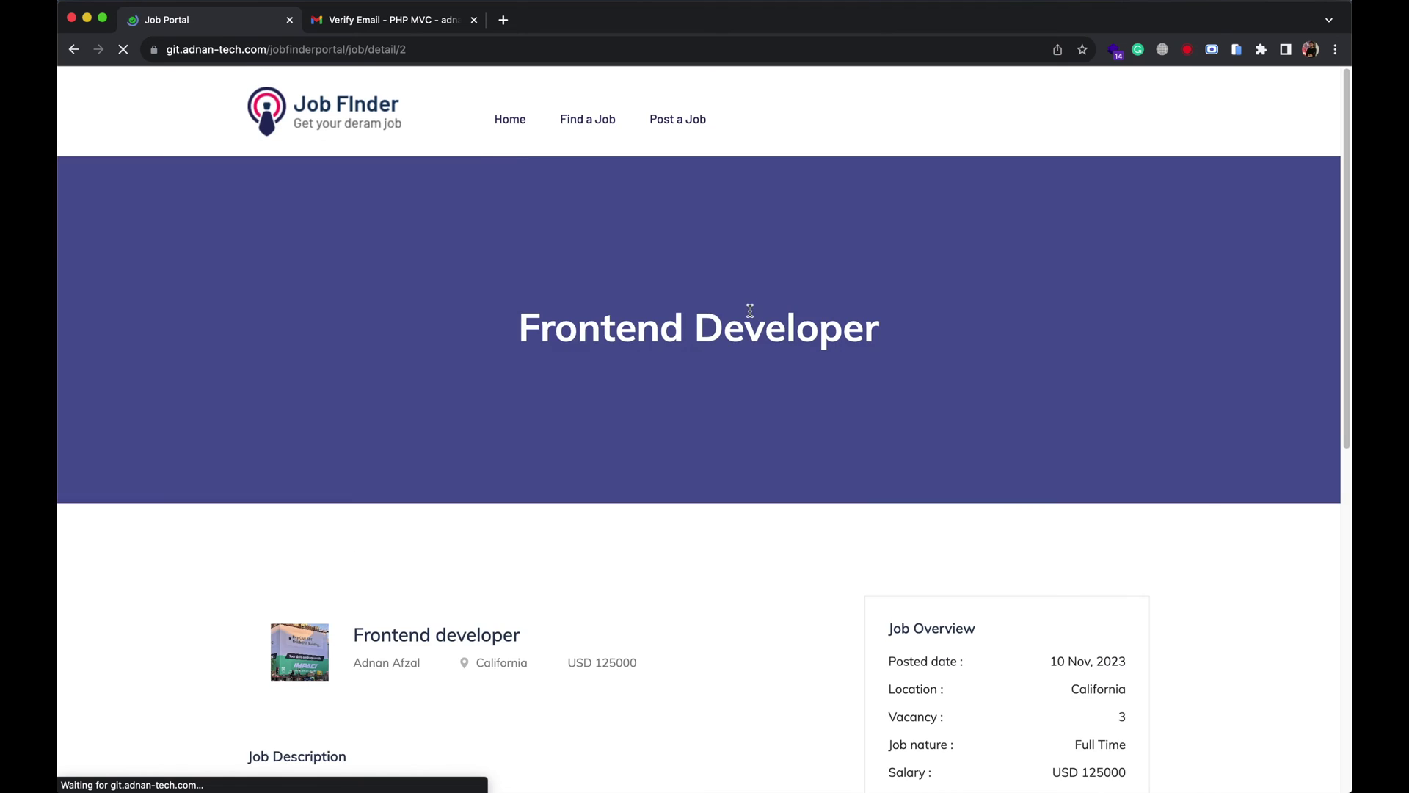
scroll(629, 449, "down", 3)
scroll(629, 449, "down", 5)
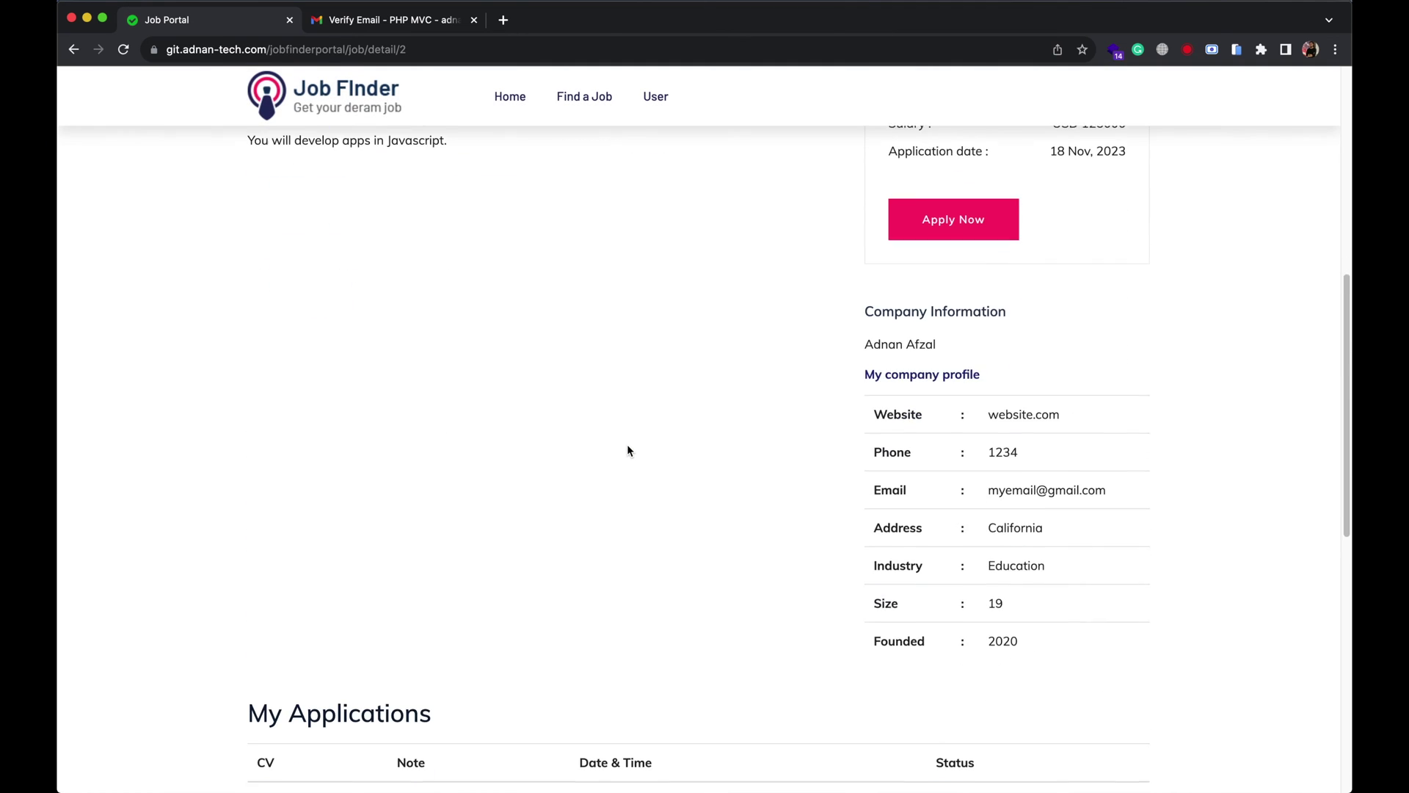
scroll(629, 449, "up", 1)
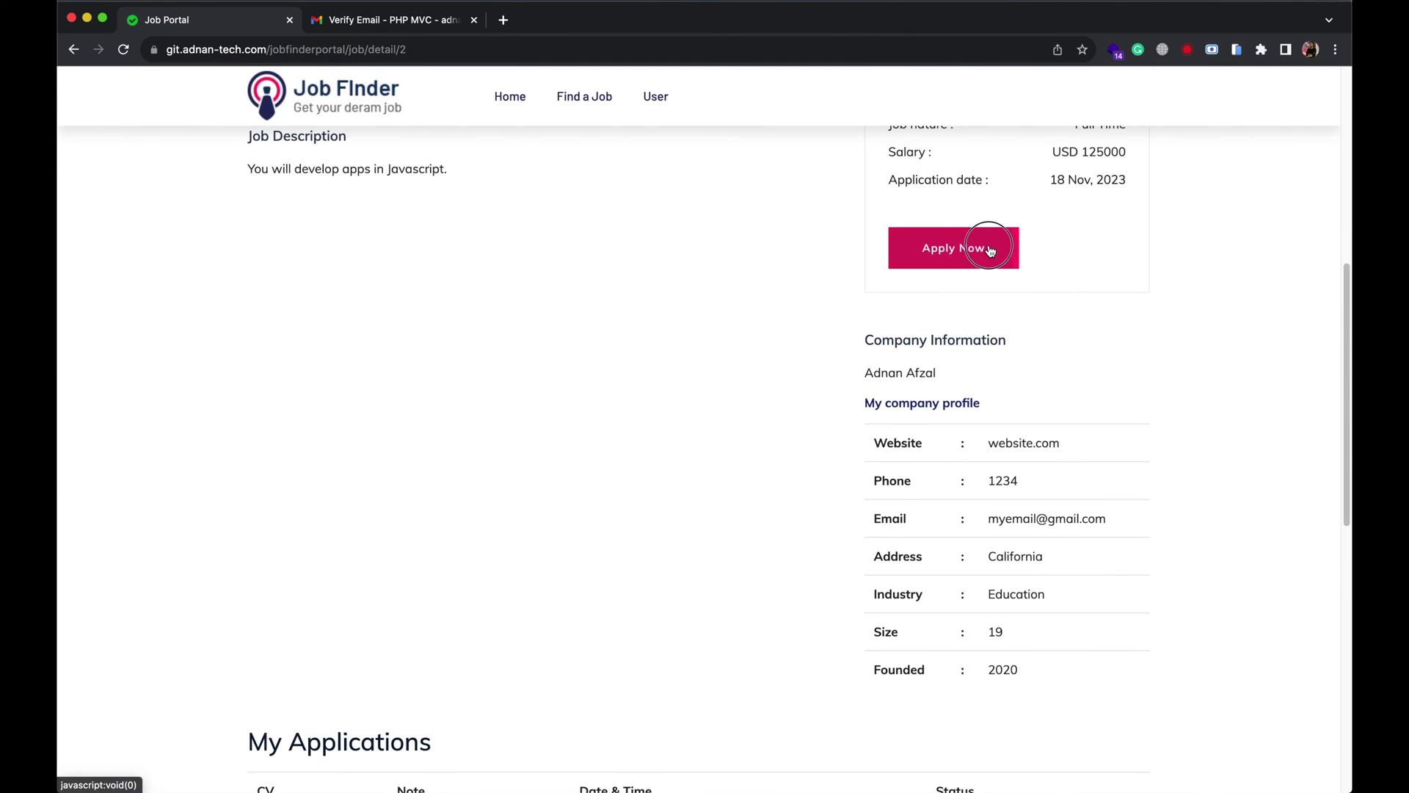
left_click(969, 248)
left_click(269, 156)
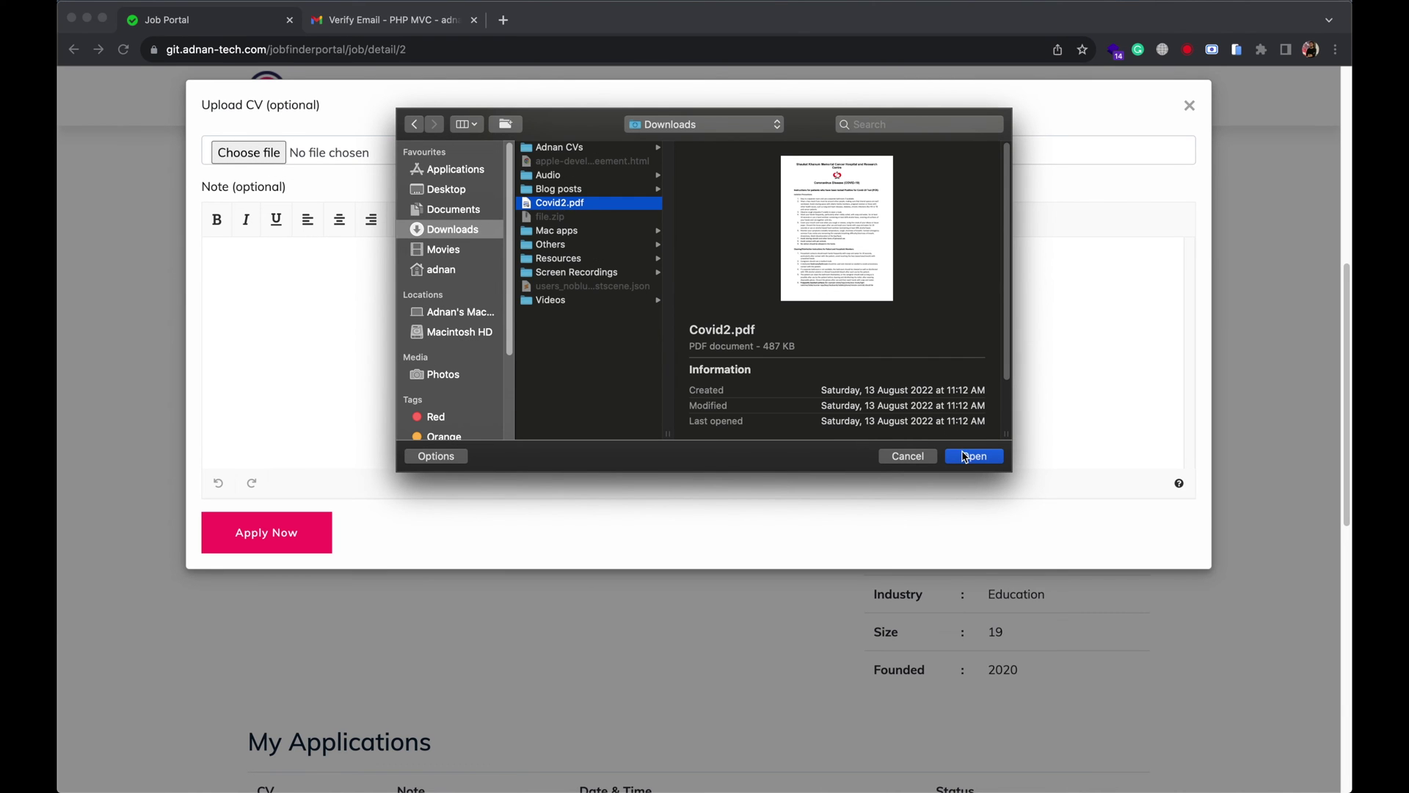
left_click(968, 456)
left_click(375, 365)
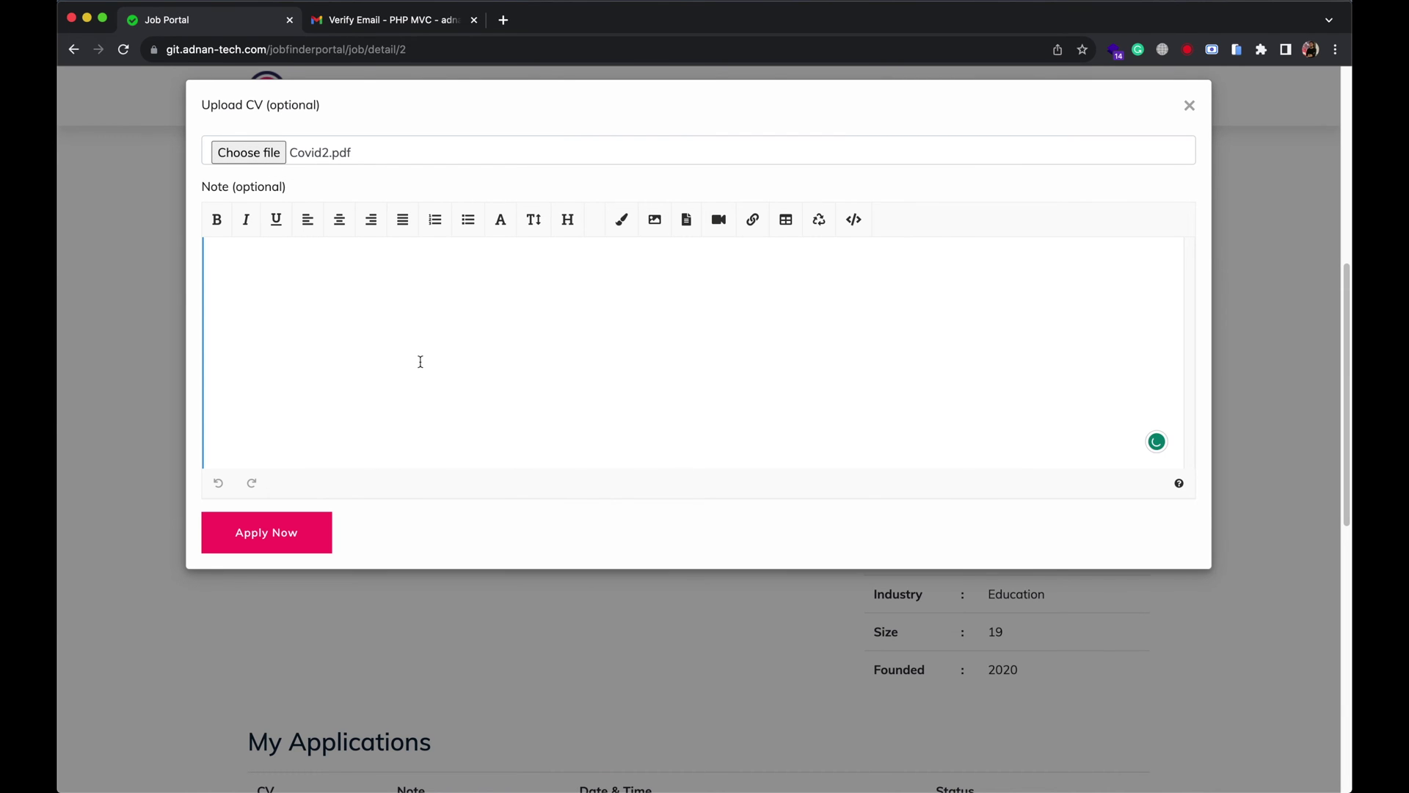
type("Here is my resume.")
left_click(314, 535)
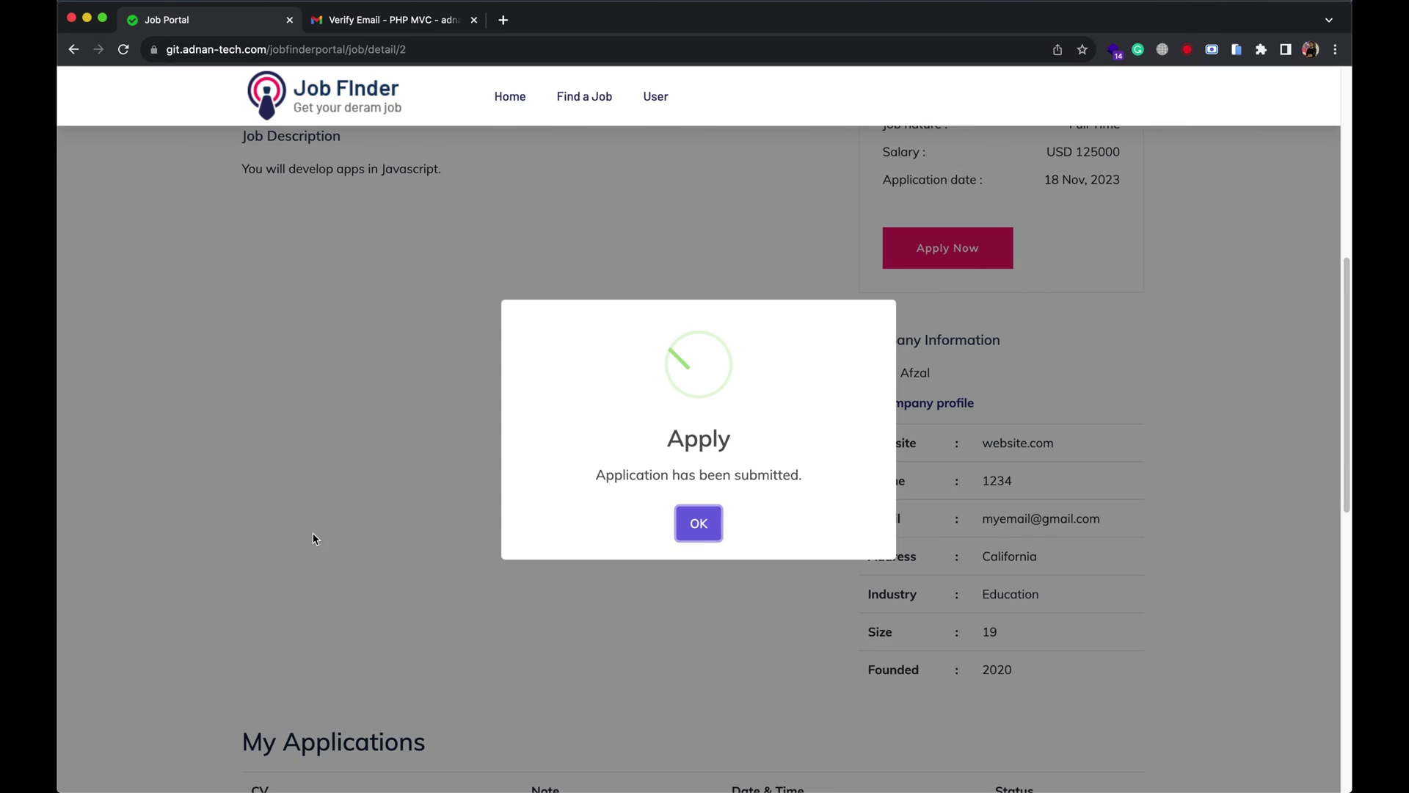
left_click(699, 523)
scroll(703, 539, "down", 5)
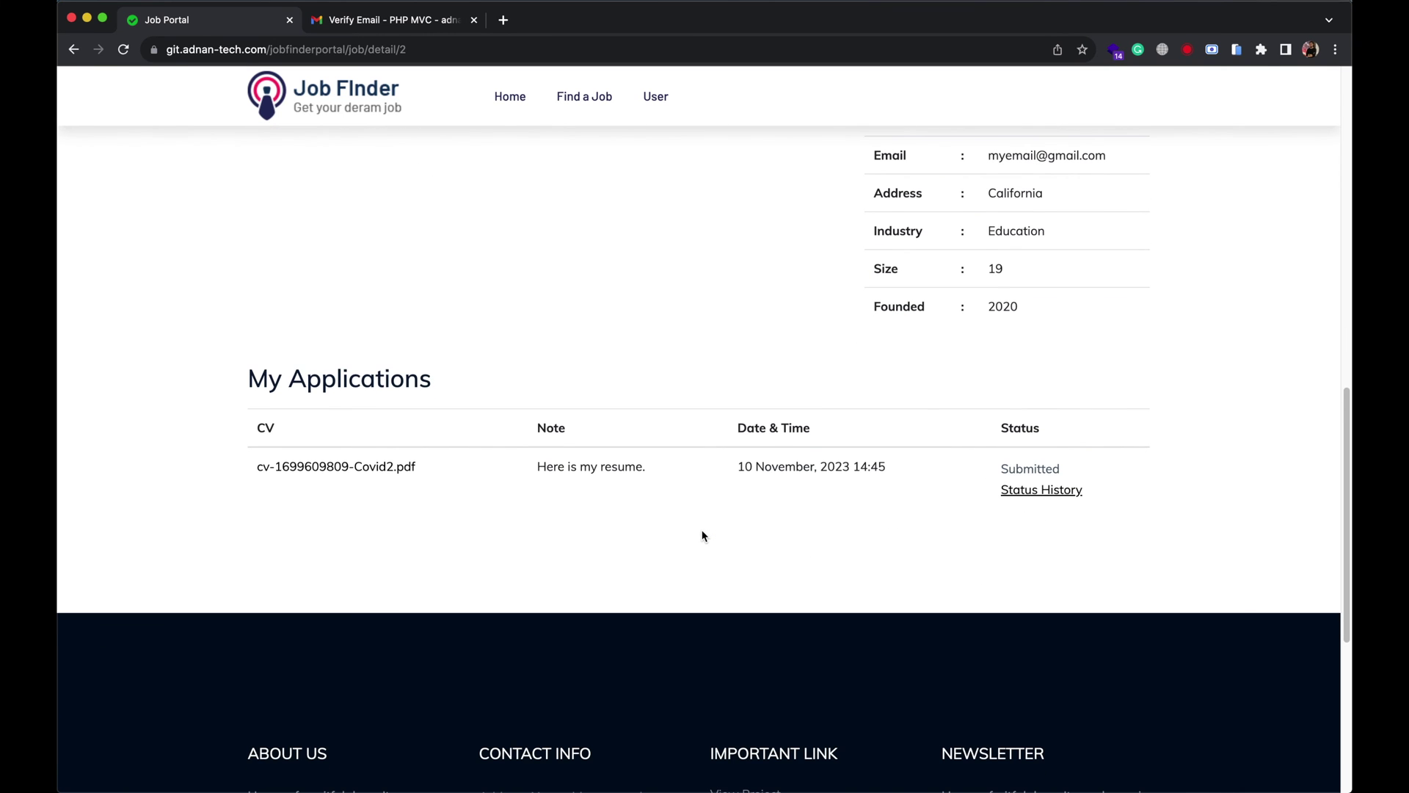
Review the application's status history, a single Submitted entry at 14:50, then close it.
left_click(1010, 497)
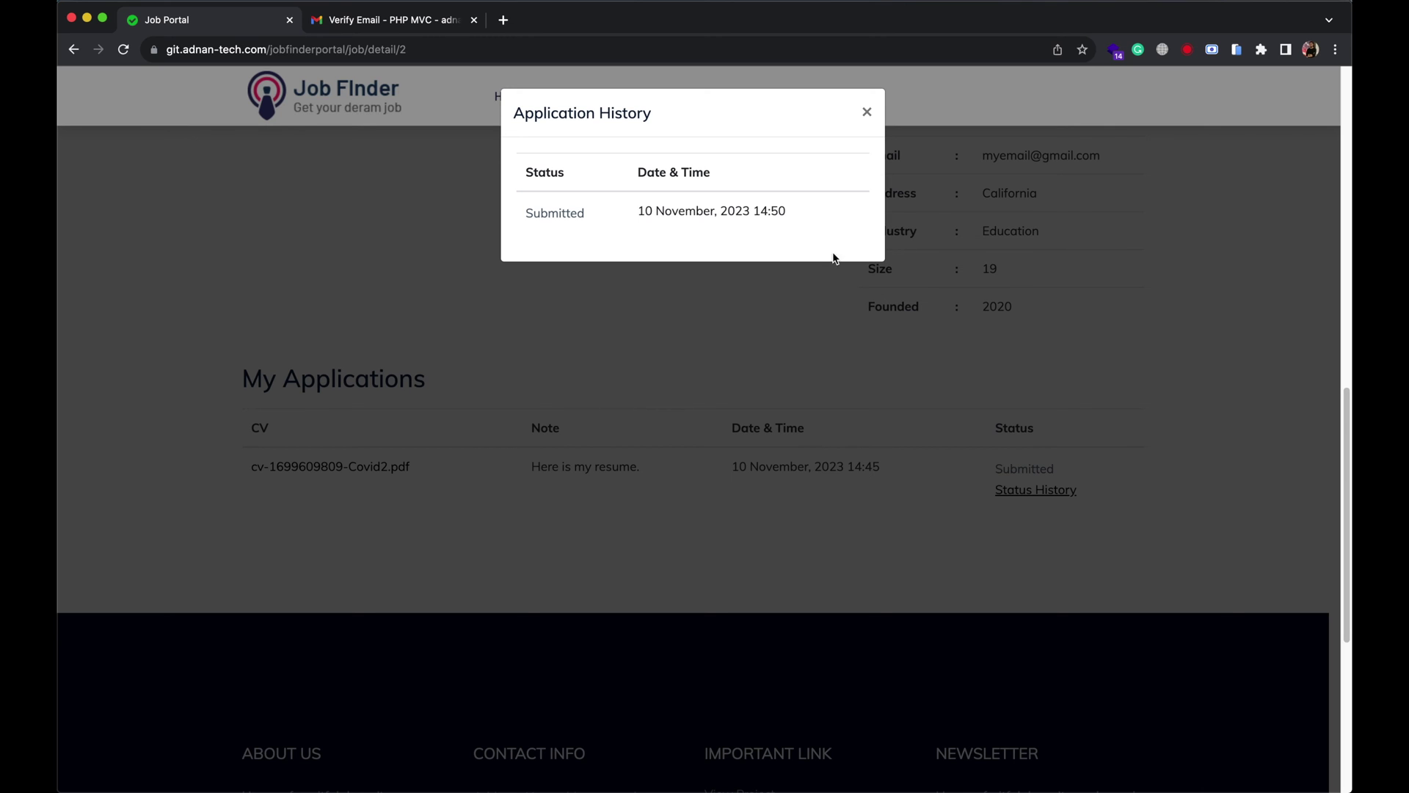
left_click(867, 111)
scroll(795, 214, "up", 10)
Go to My Applications and view the uploaded Covid2 CV as a PDF.
mouse_move(653, 104)
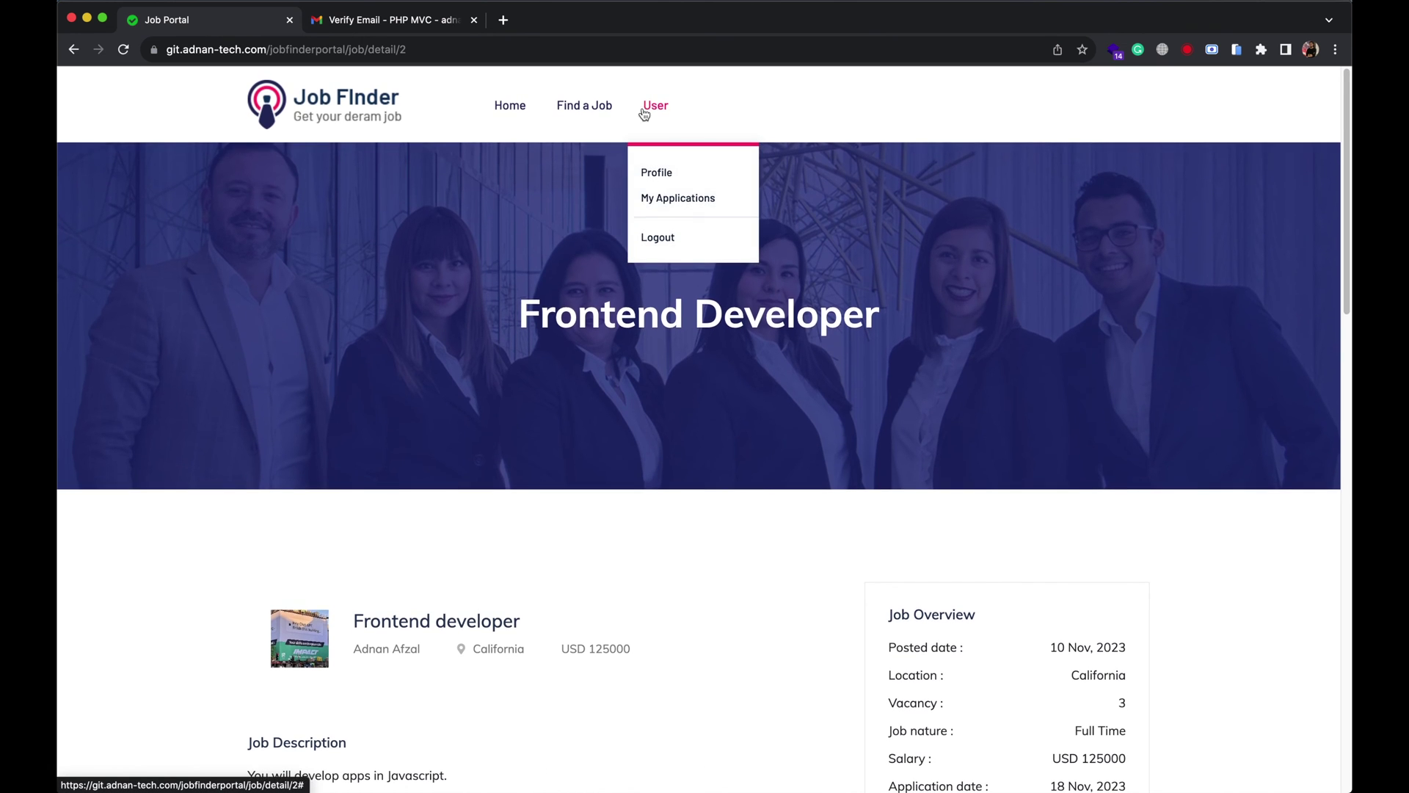
left_click(661, 198)
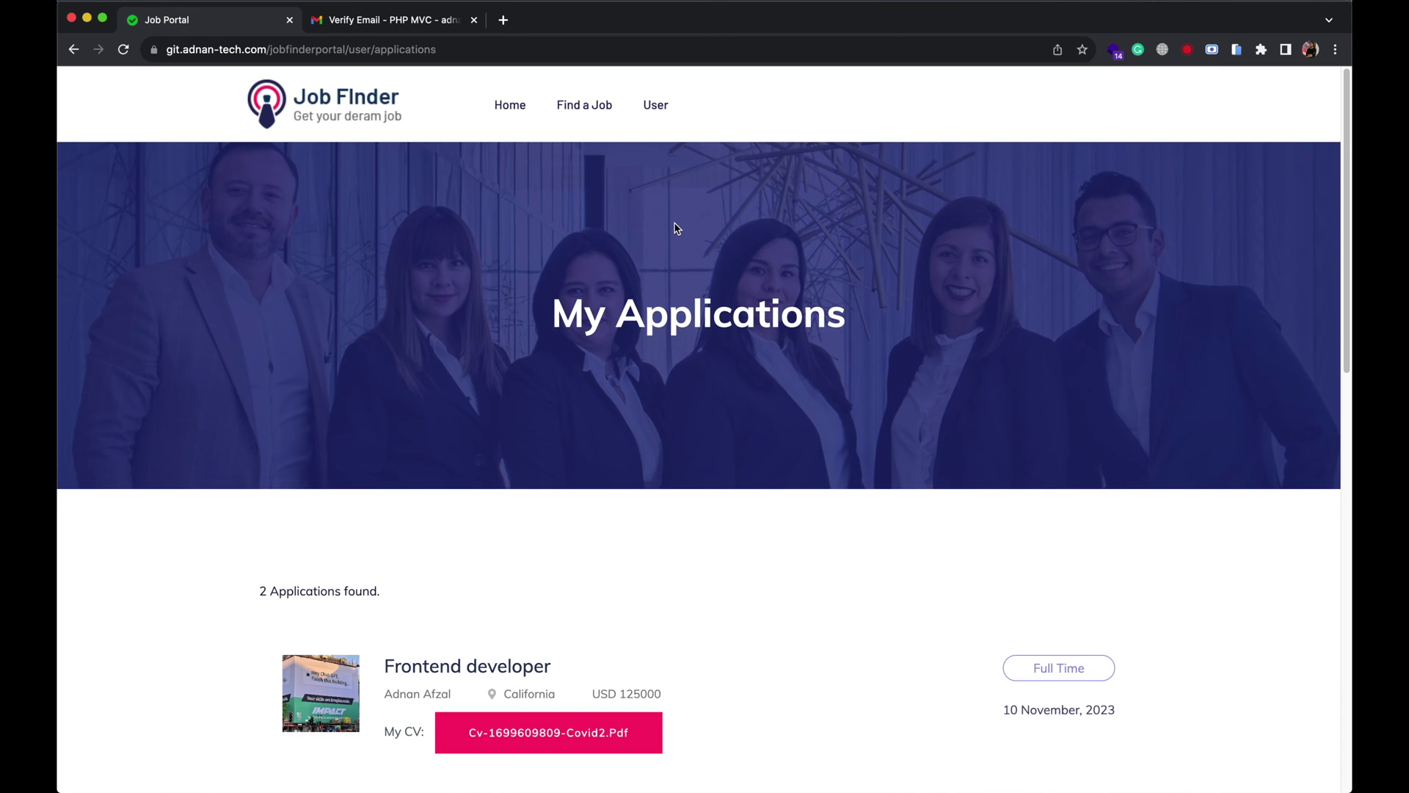
scroll(675, 226, "down", 5)
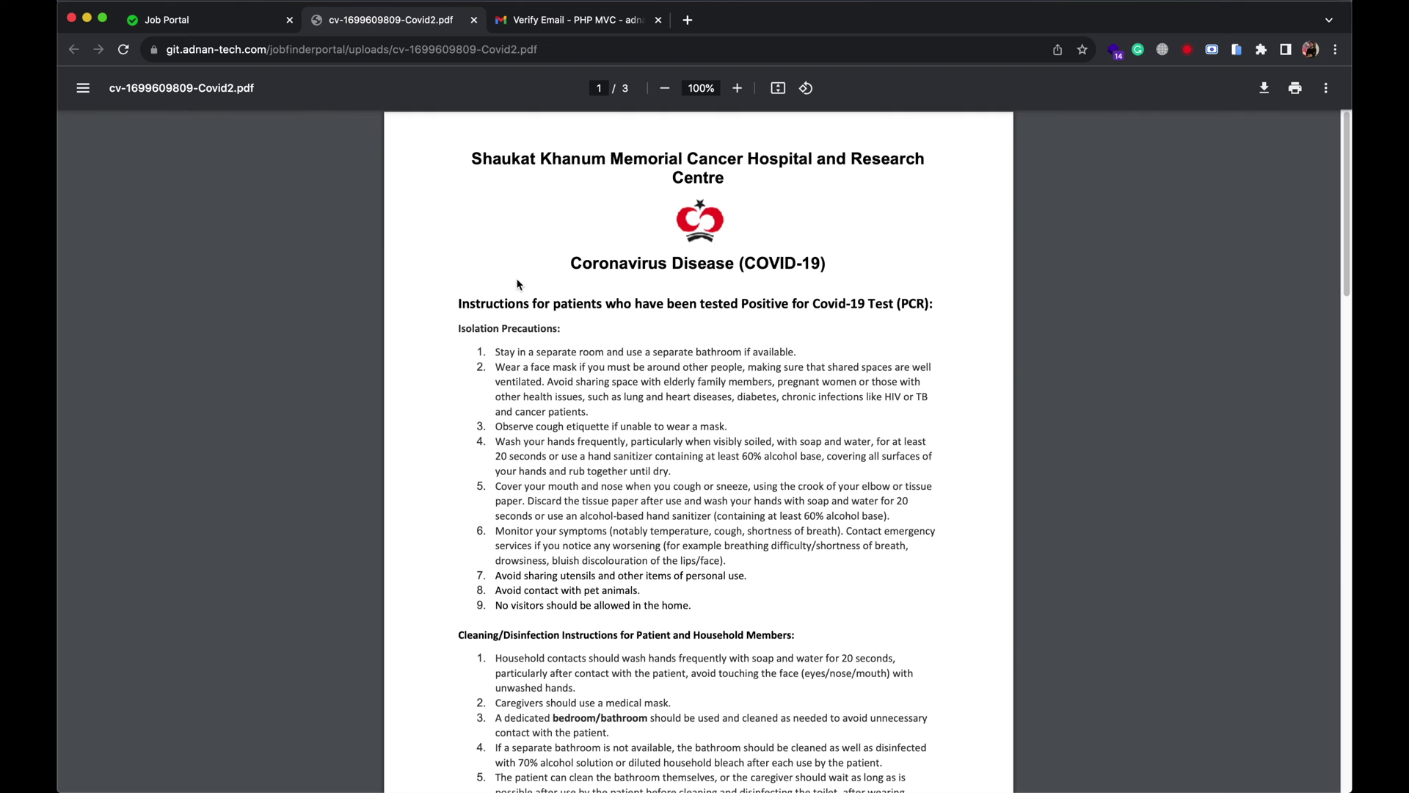
scroll(517, 284, "down", 5)
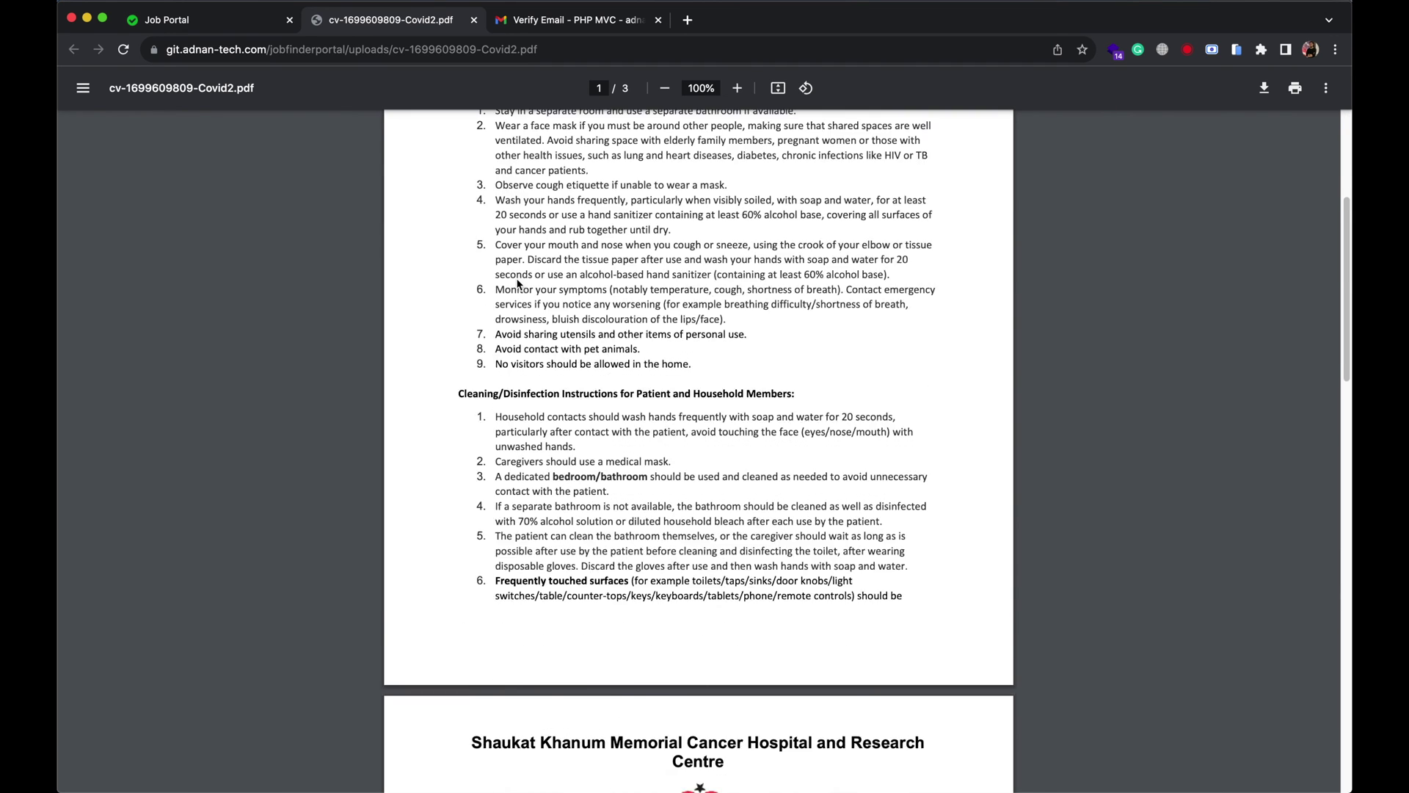
scroll(518, 279, "up", 4)
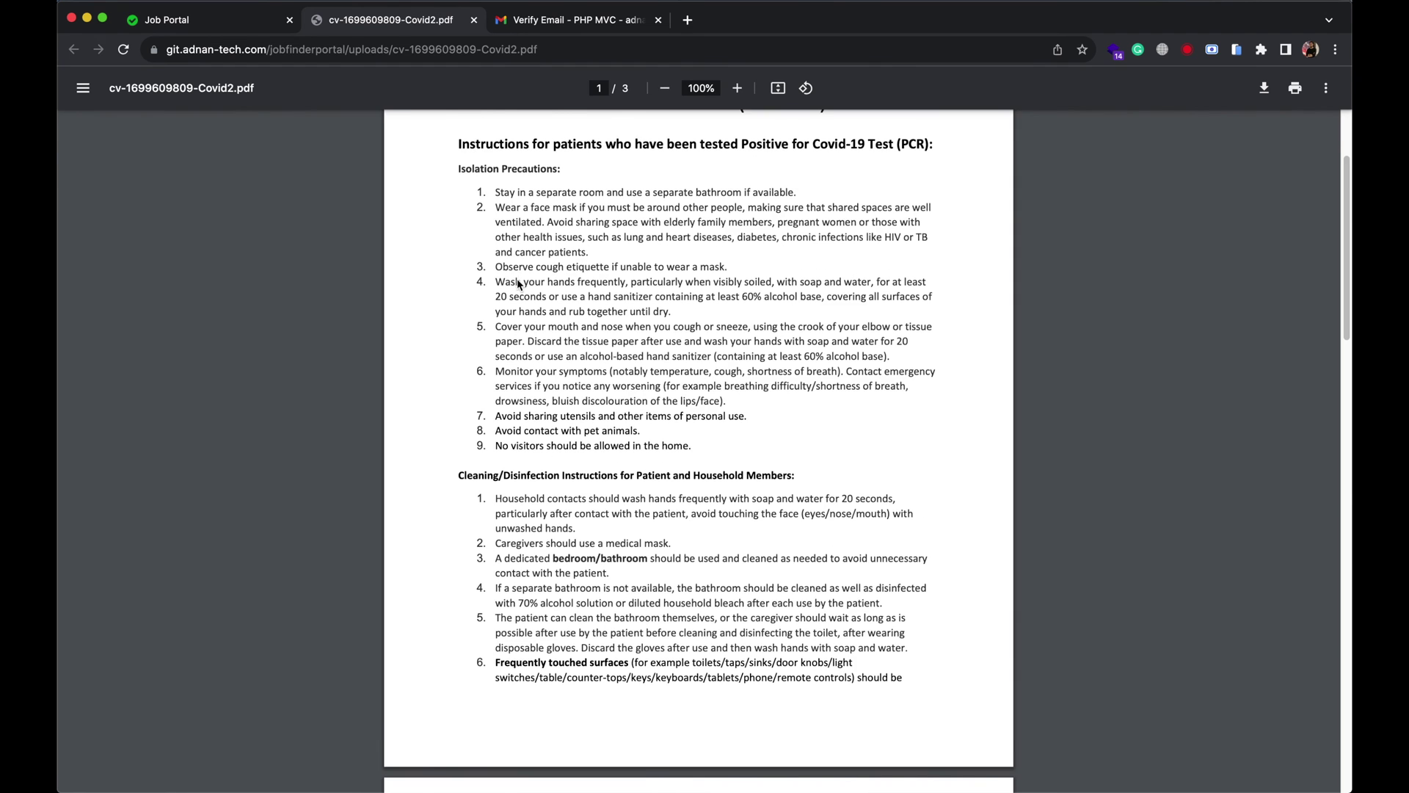
Close the CV and log out of the applicant account.
key("super+w")
mouse_move(677, 106)
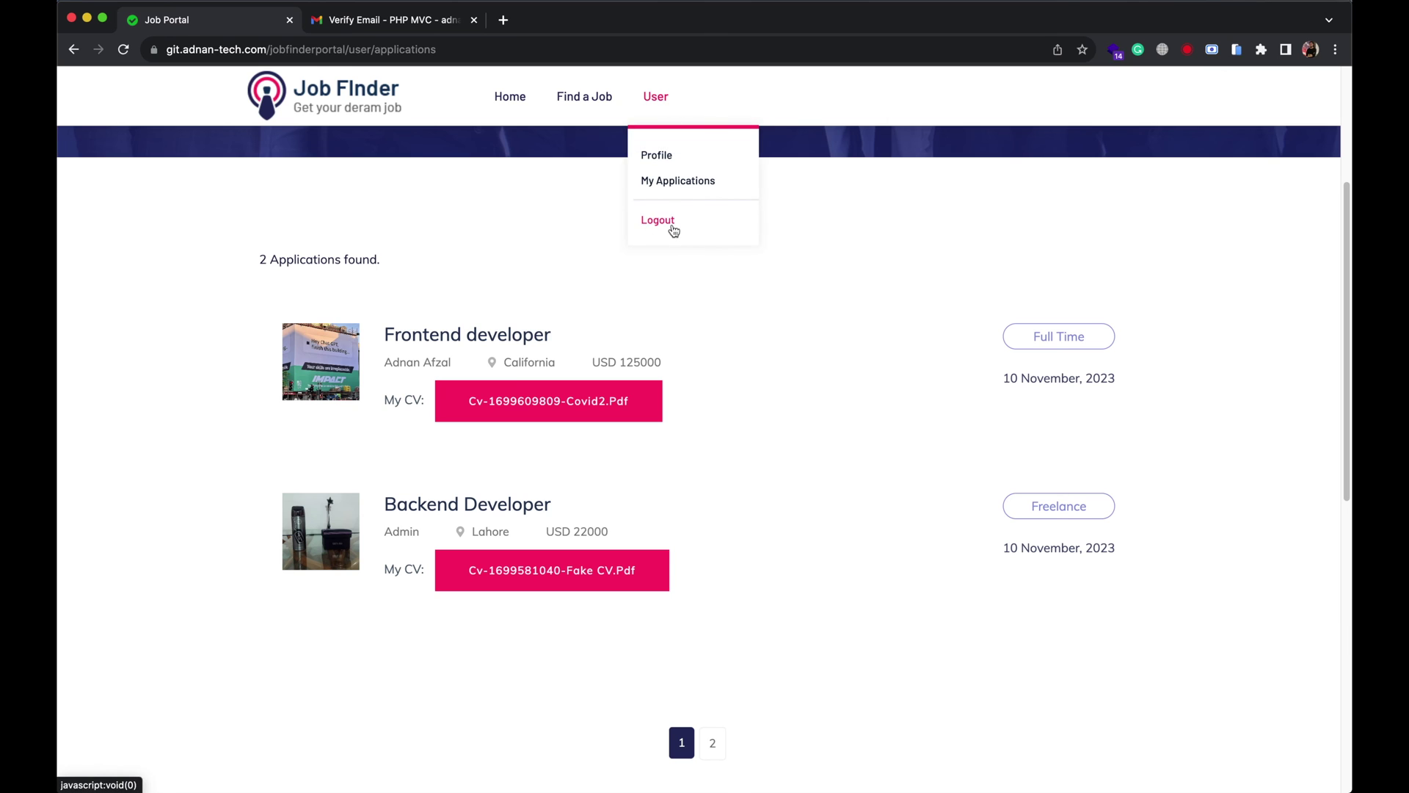
left_click(673, 228)
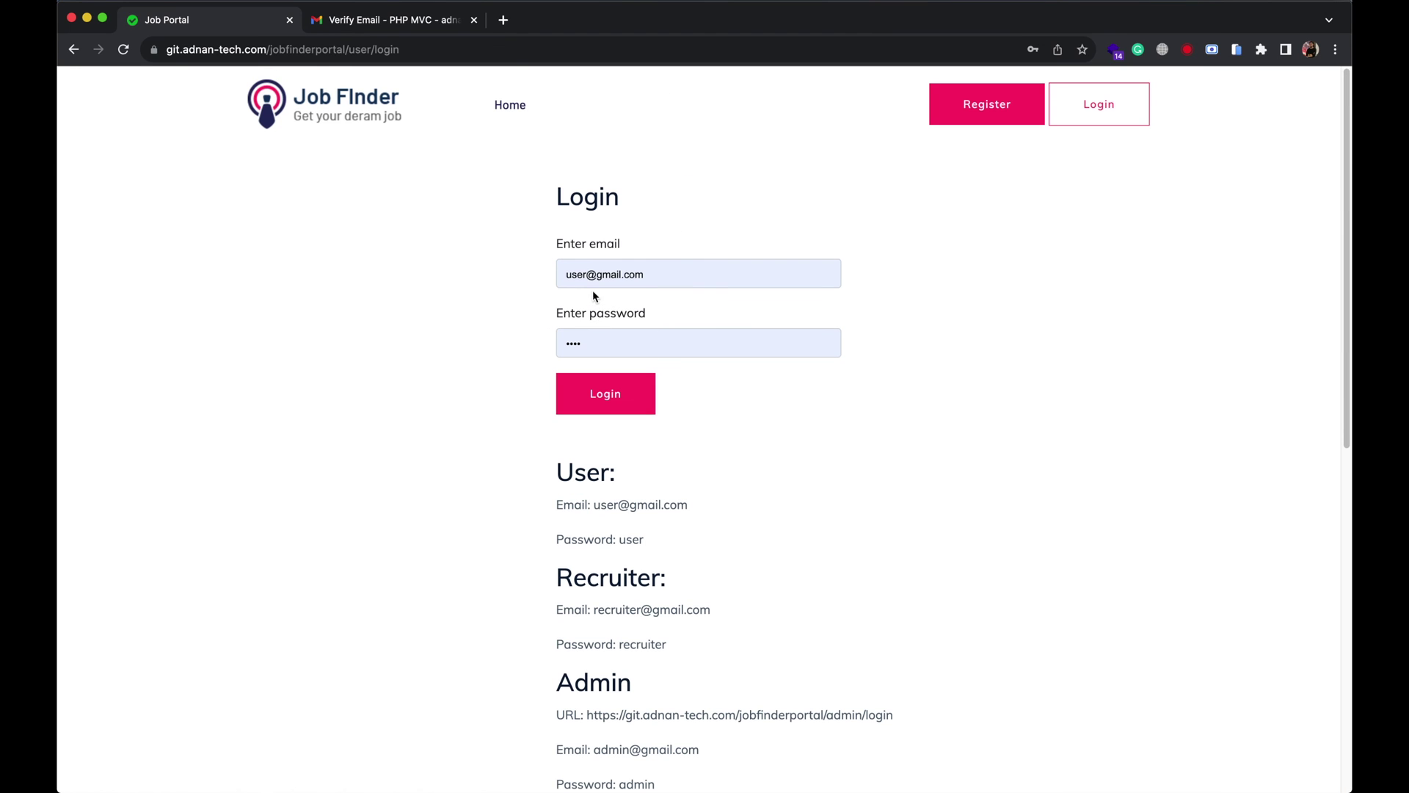
Log back in as the recruiter with the account password.
left_click(660, 343)
type("12345")
key("Return")
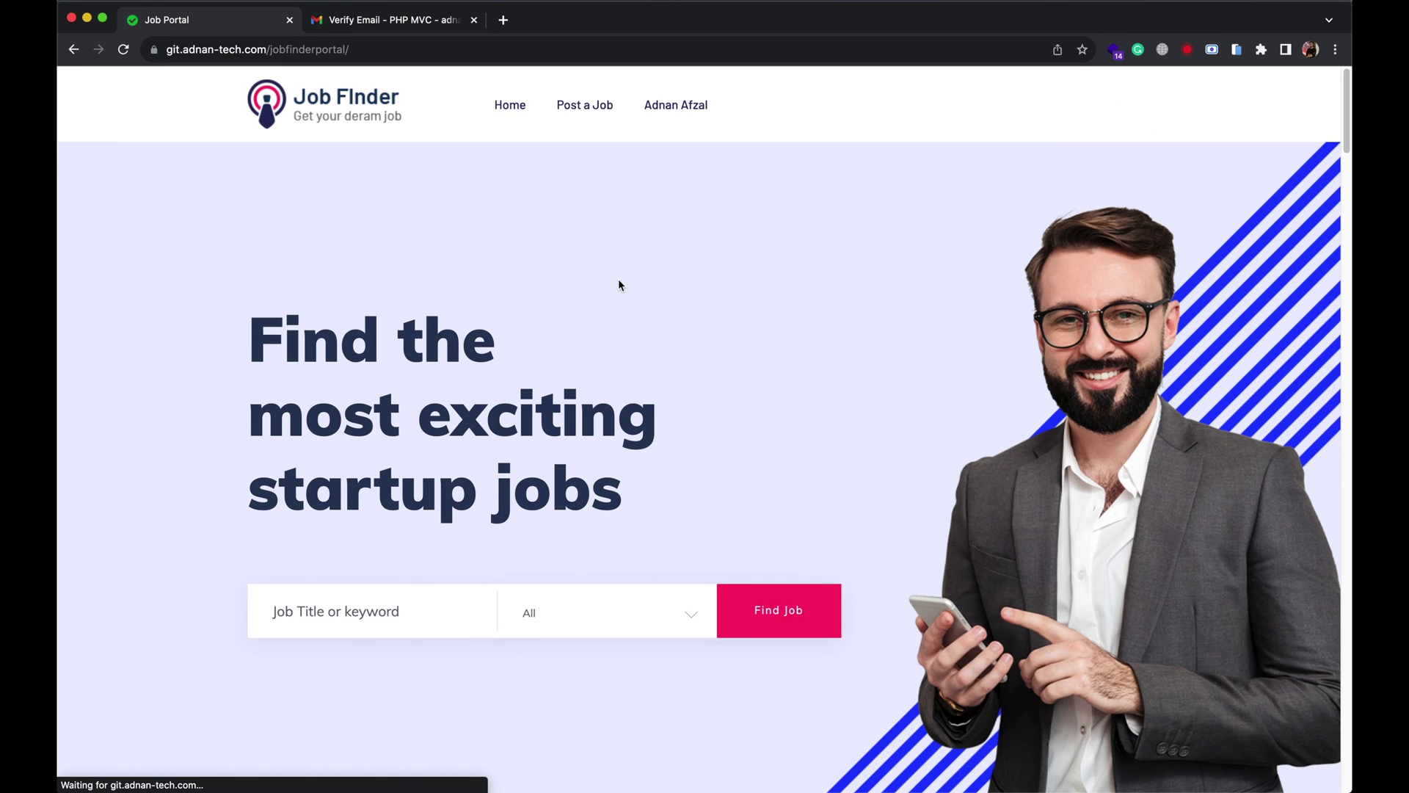
Open My Jobs and scroll to the Frontend developer job's single Covid2.pdf application.
mouse_move(660, 126)
left_click(663, 209)
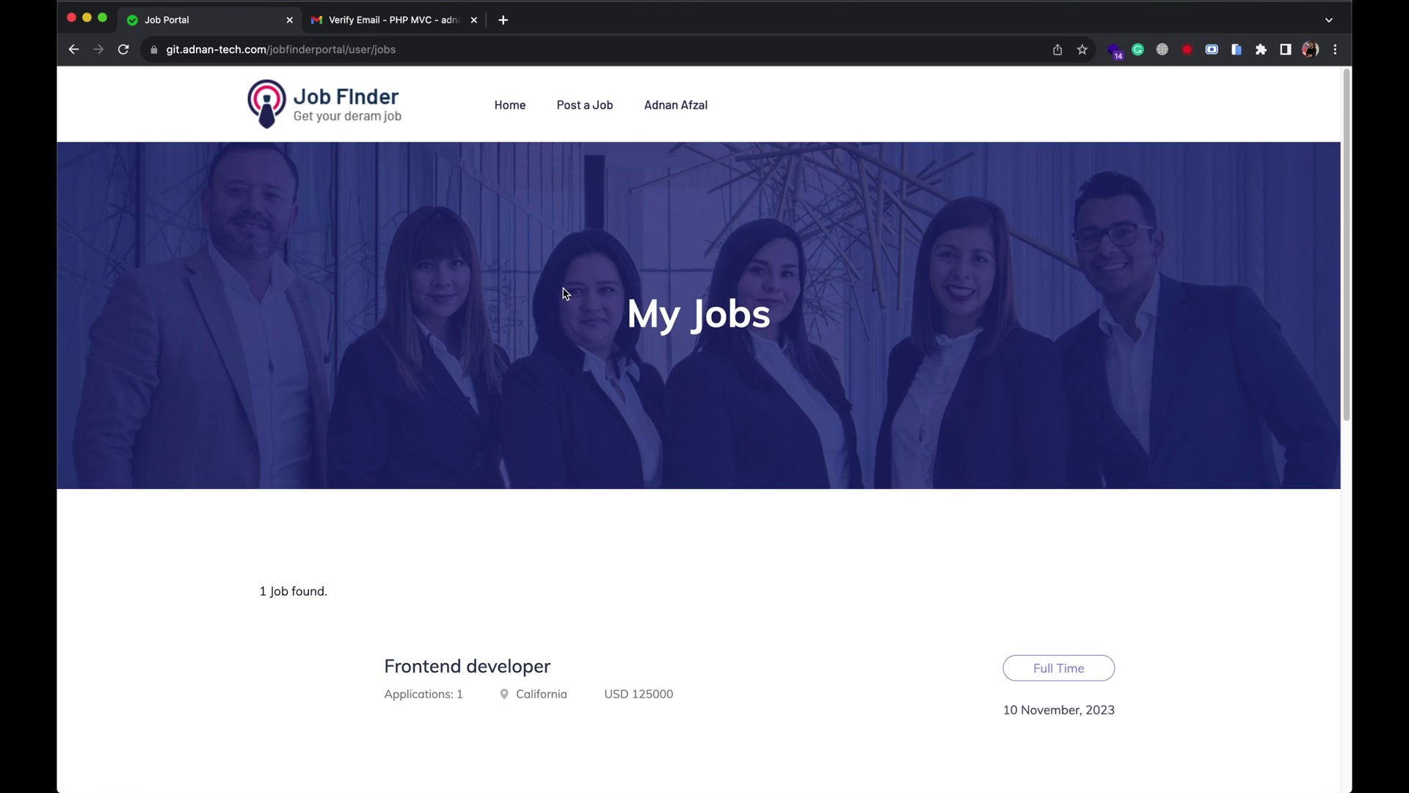
scroll(569, 290, "down", 2)
scroll(569, 431, "down", 2)
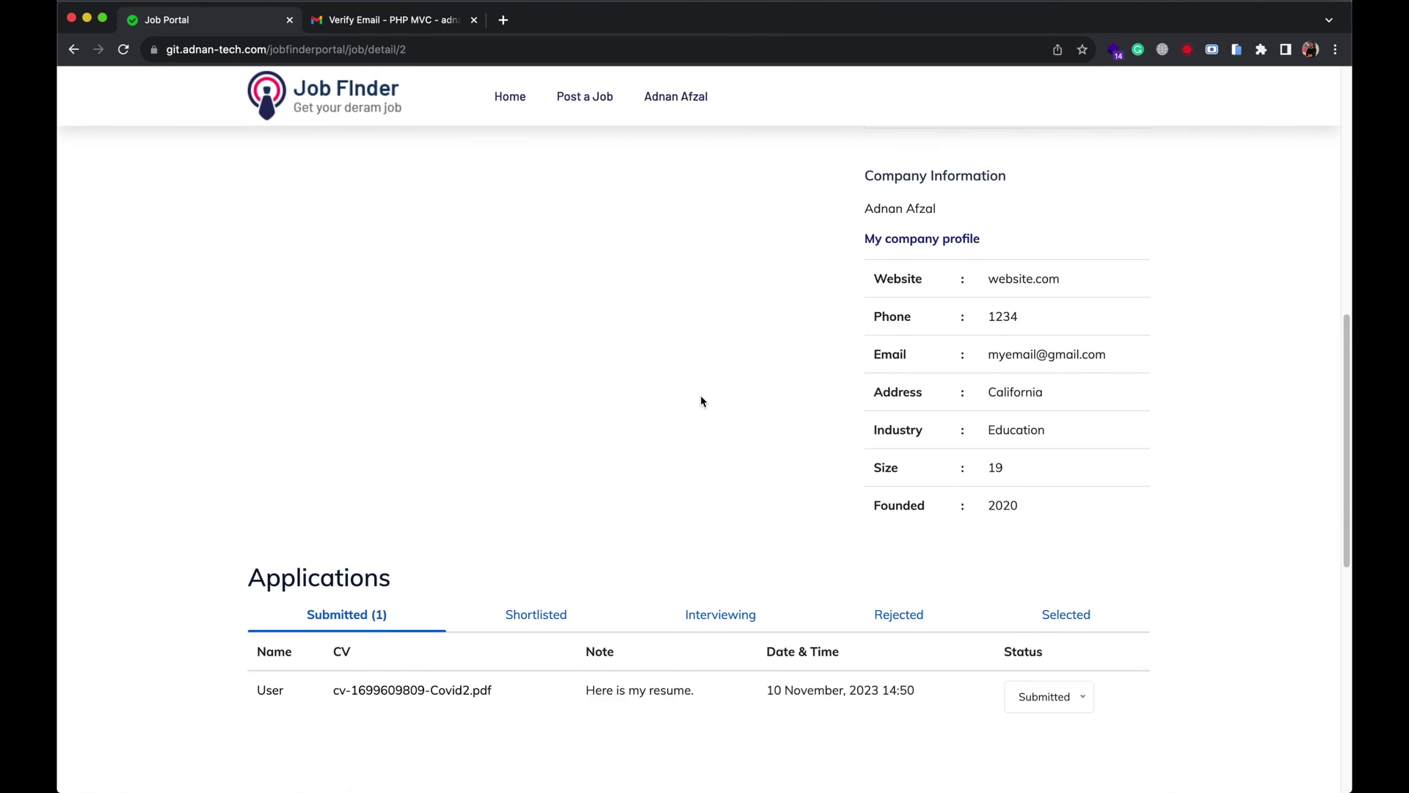
scroll(700, 401, "down", 3)
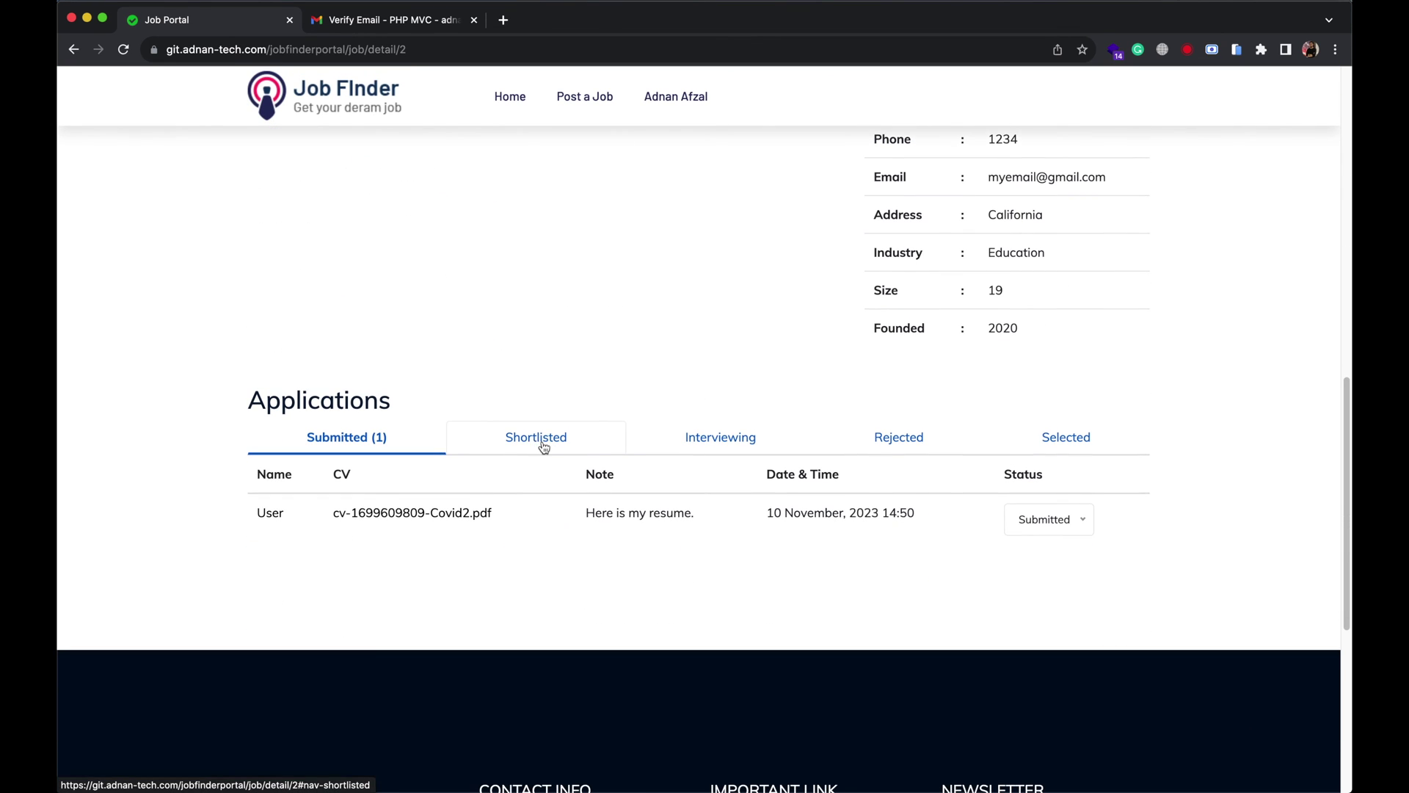
Change the Covid2.pdf application's status from Submitted to Shortlisted.
left_click(544, 440)
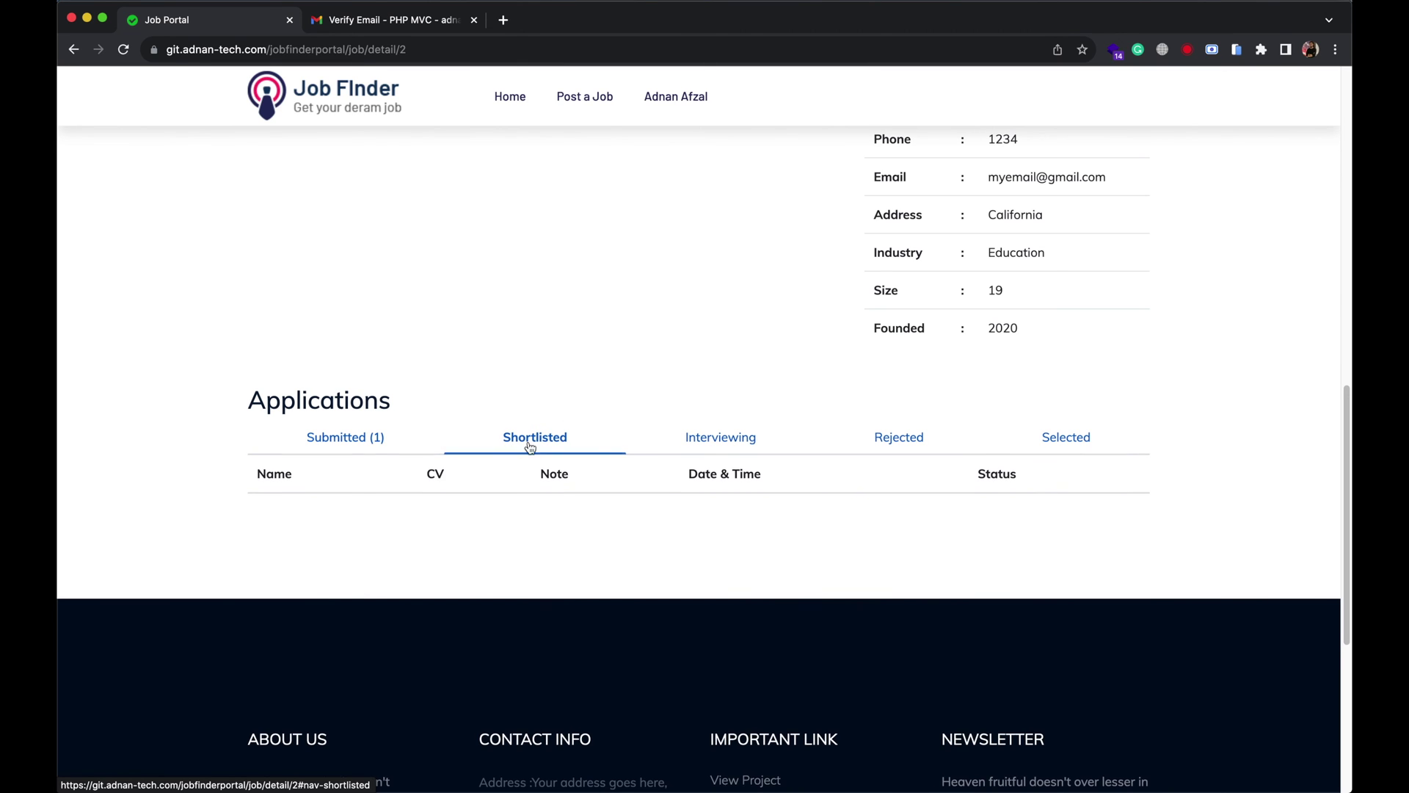
left_click(411, 441)
left_click(1034, 522)
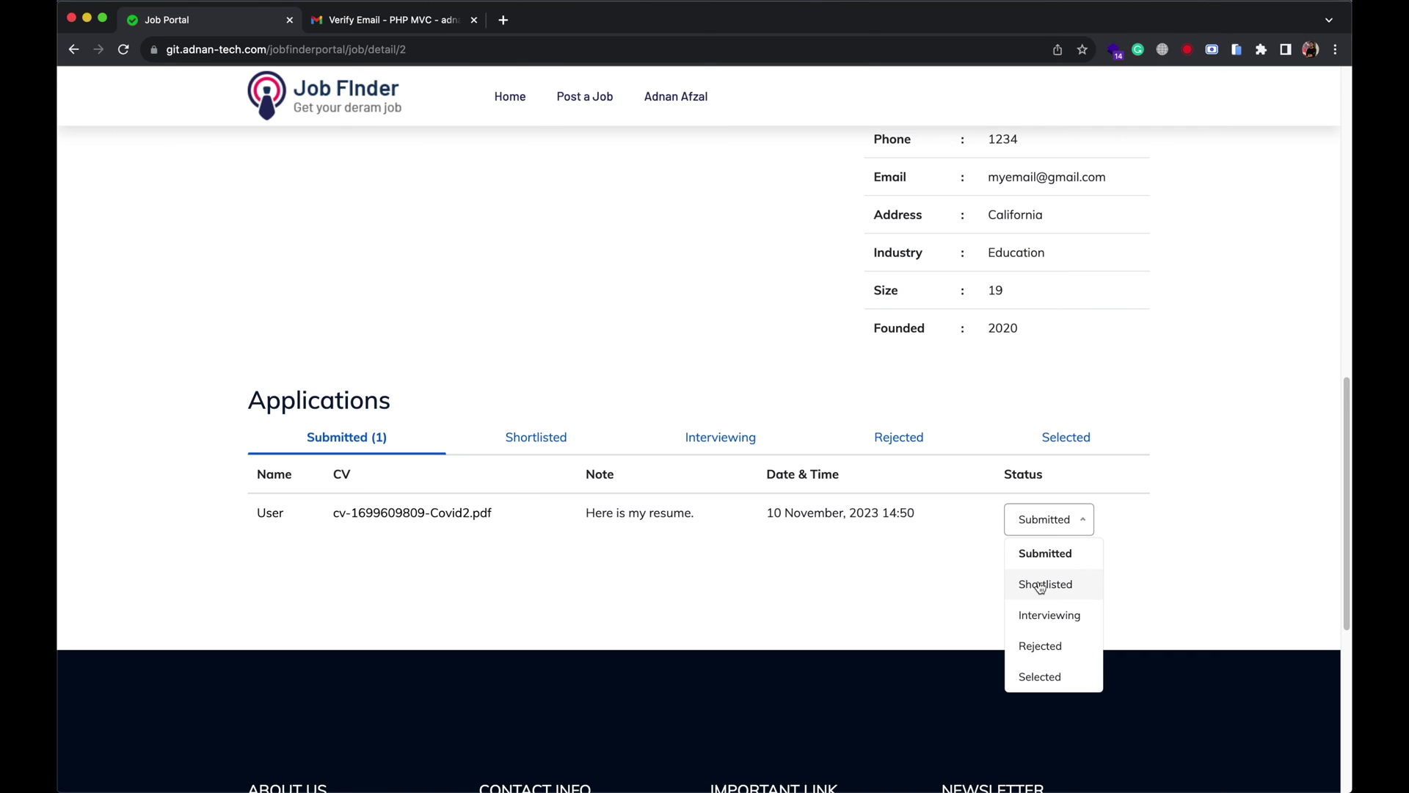
left_click(1040, 585)
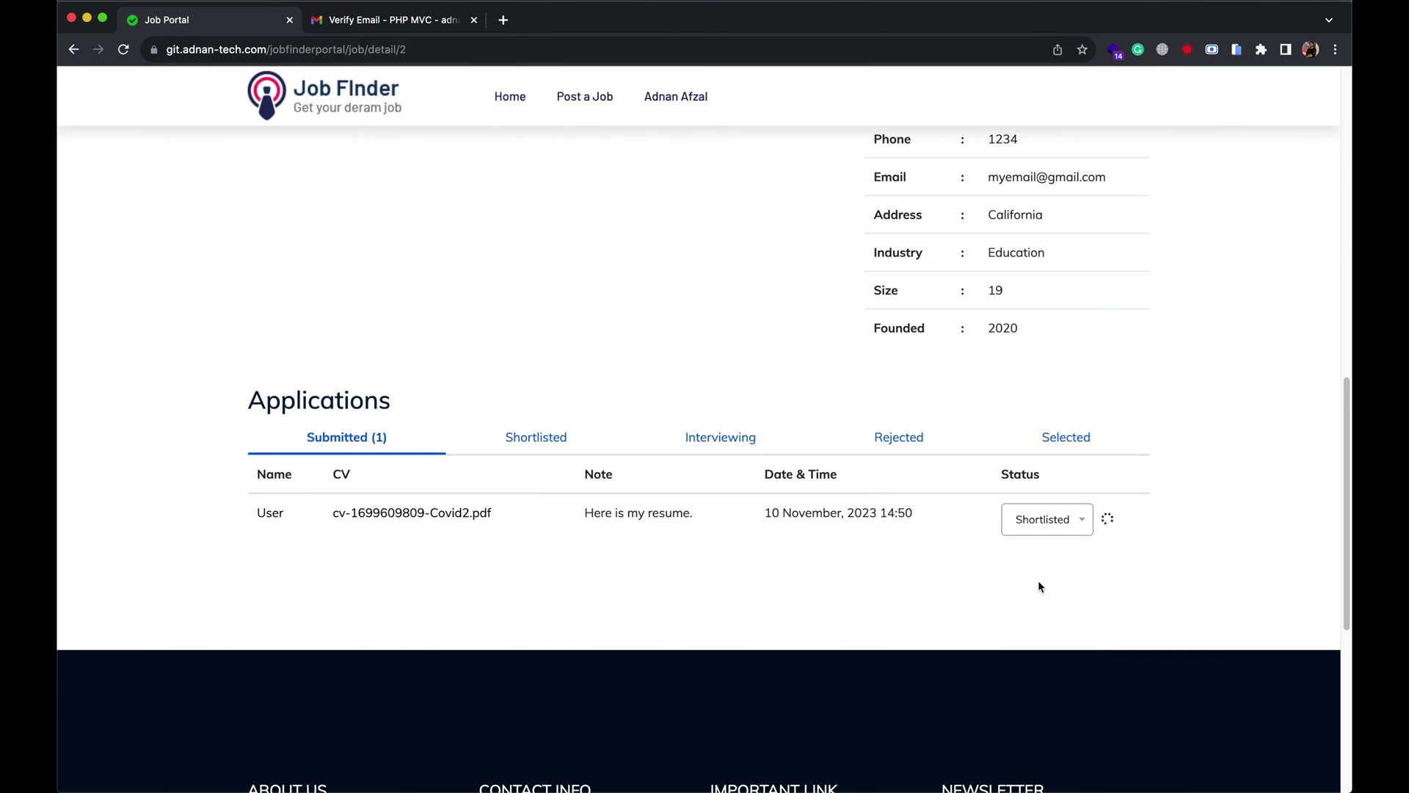
In the Shortlisted (1) tab, set the application's status to Rejected.
left_click(566, 441)
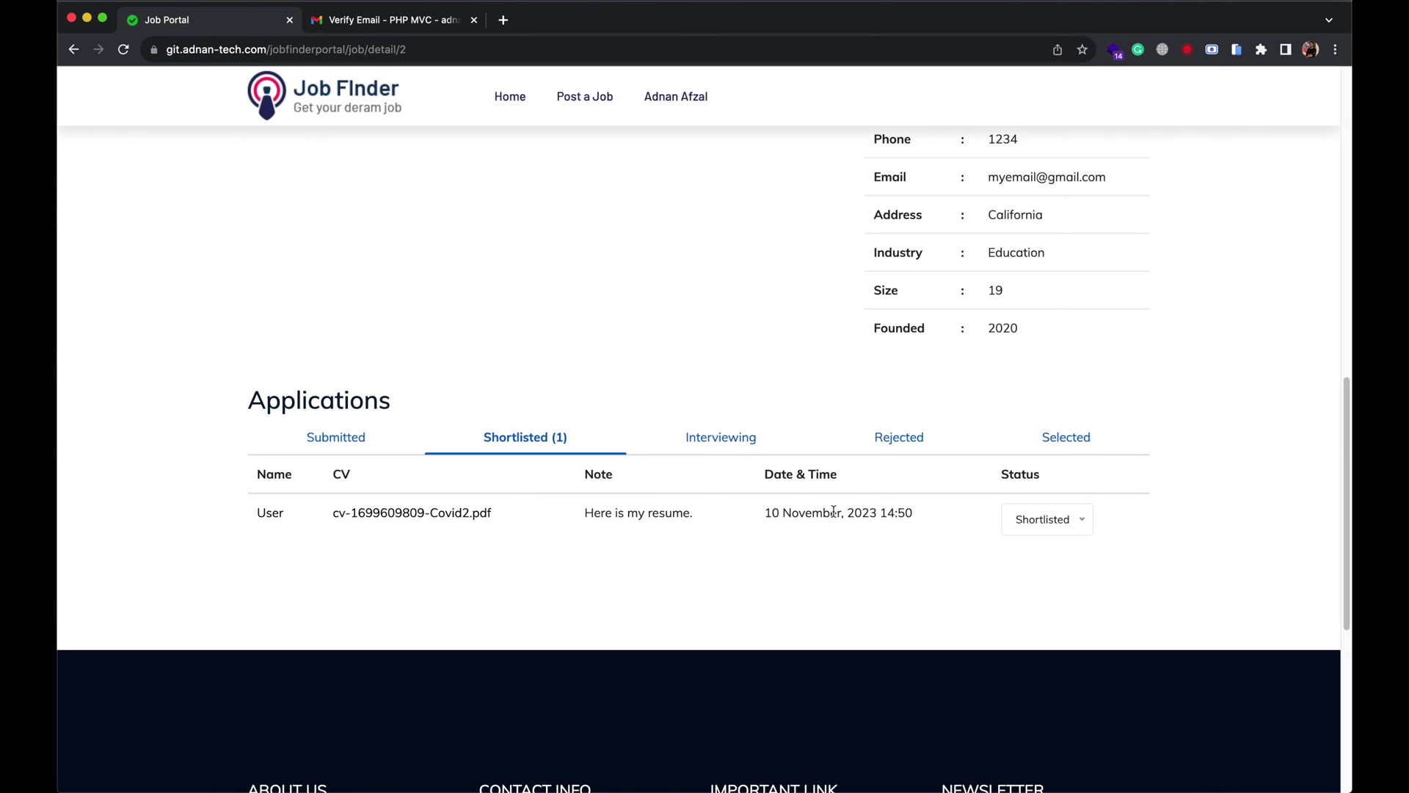
left_click(1046, 523)
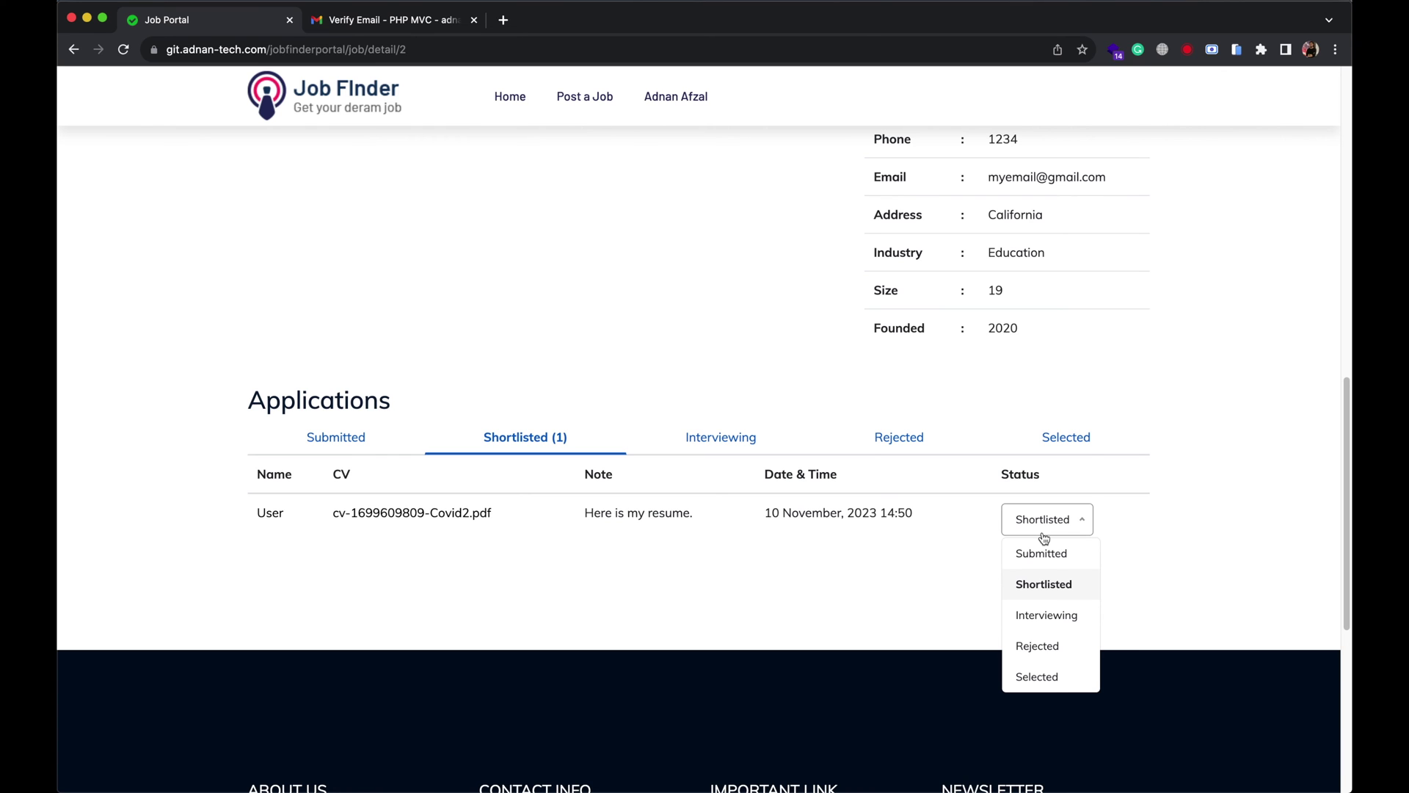
left_click(1046, 647)
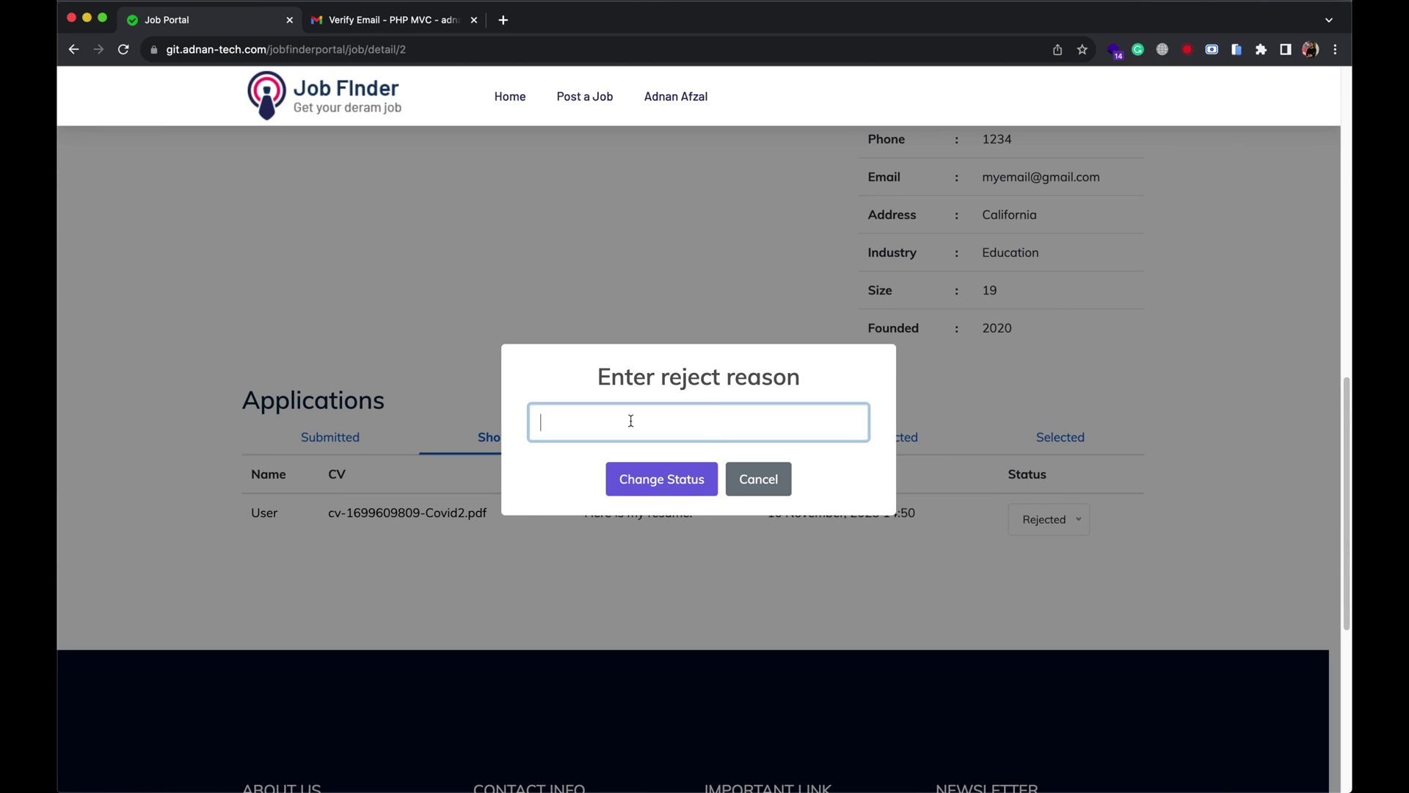
Save the rejection with reason 'Not enough qualification' and view the Rejected (1) list.
type("Not enough qualification.")
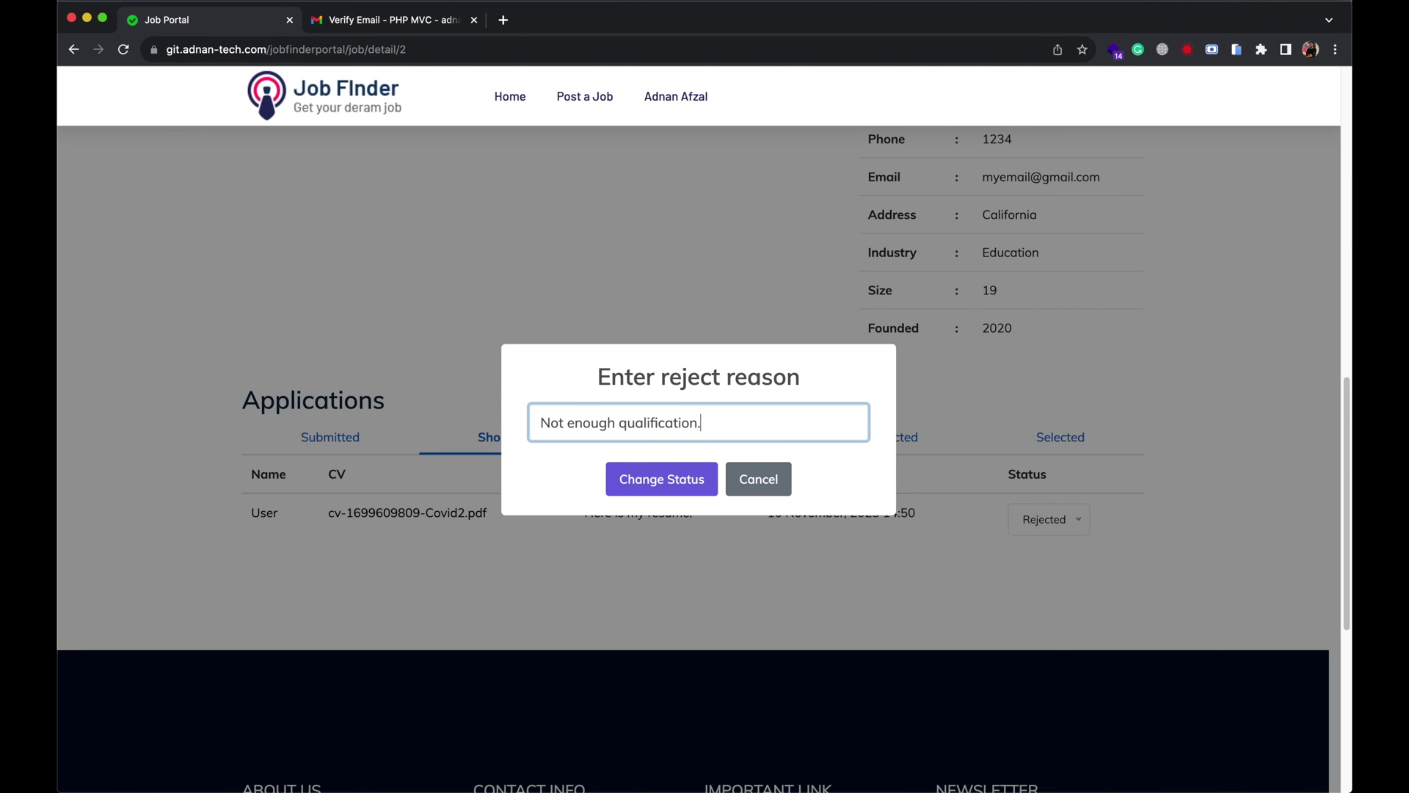
left_click(638, 485)
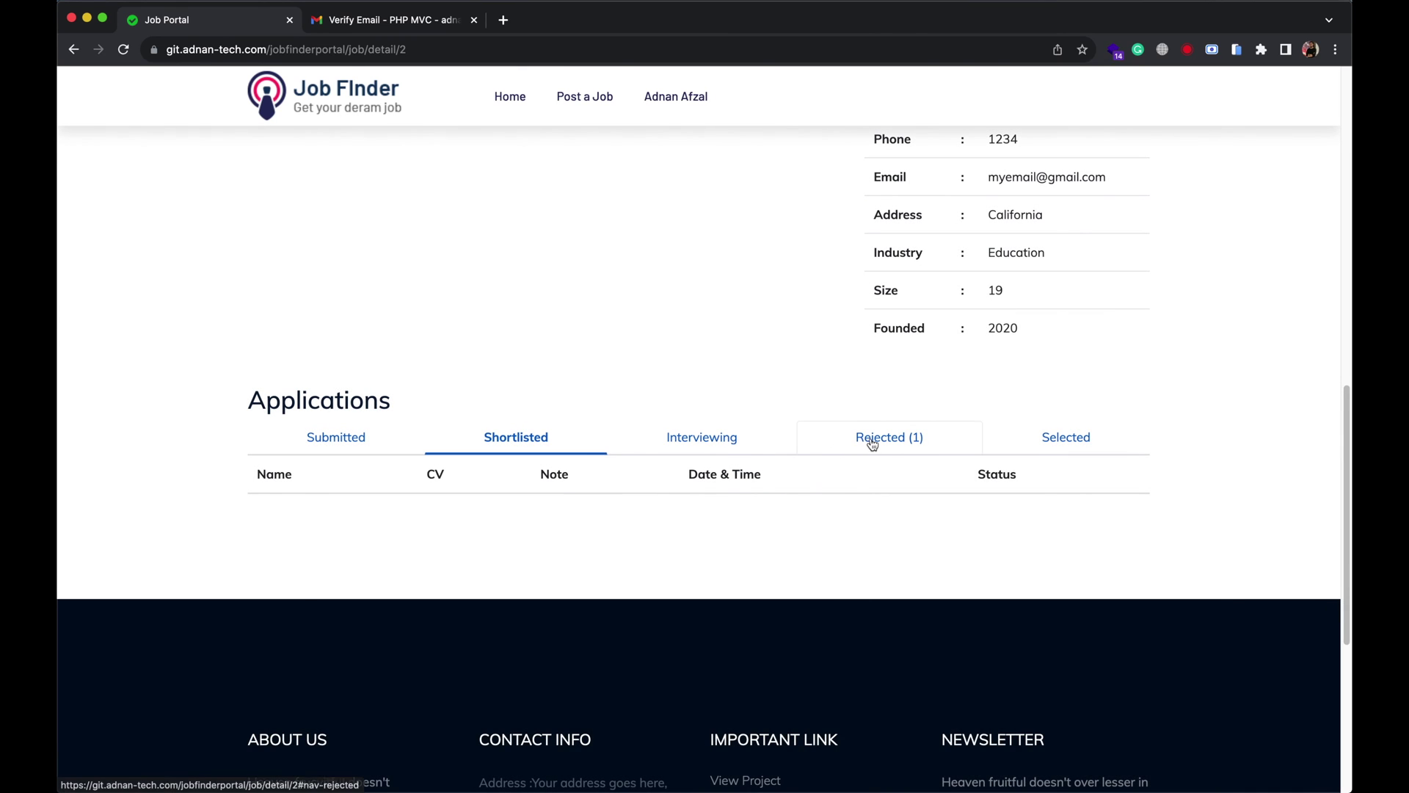
left_click(873, 438)
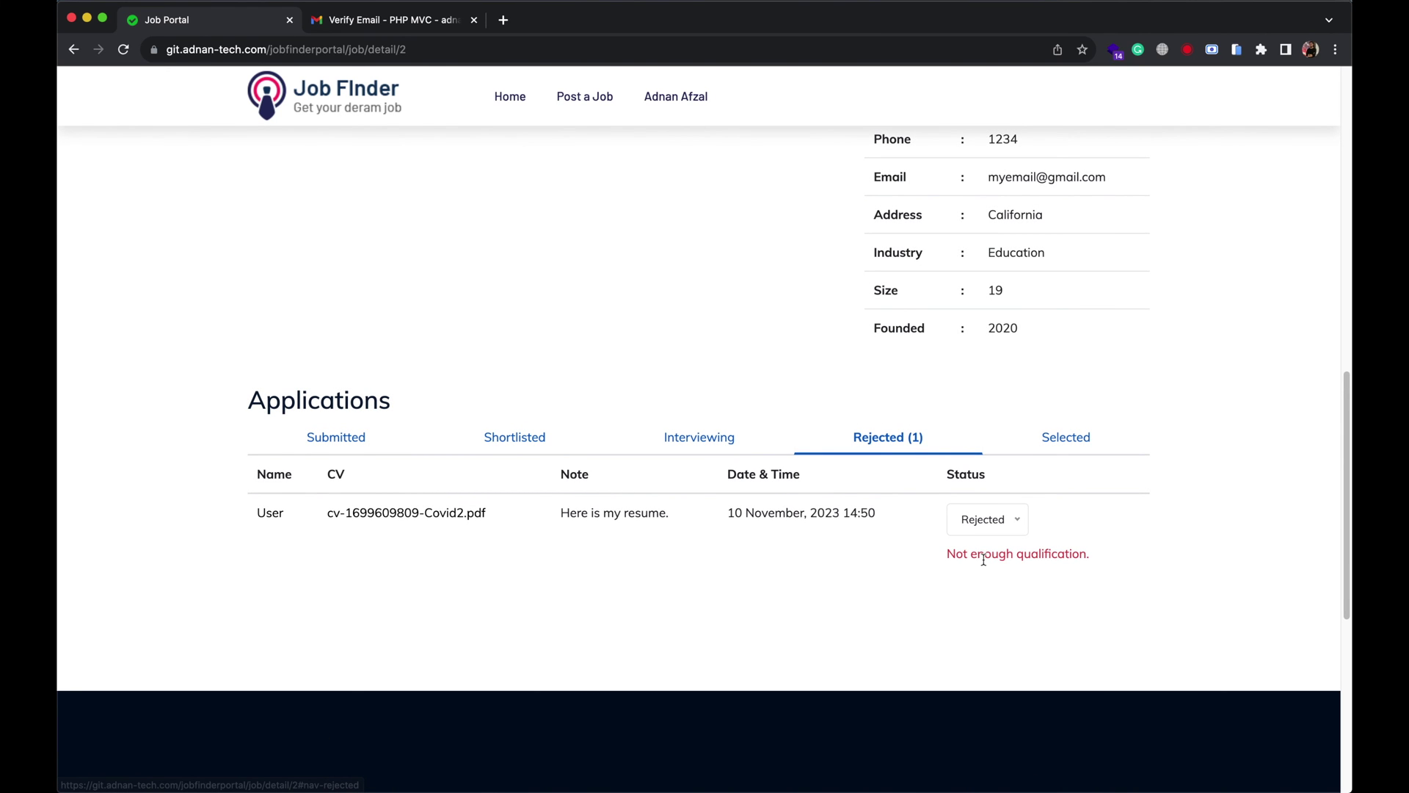
scroll(750, 299, "up", 7)
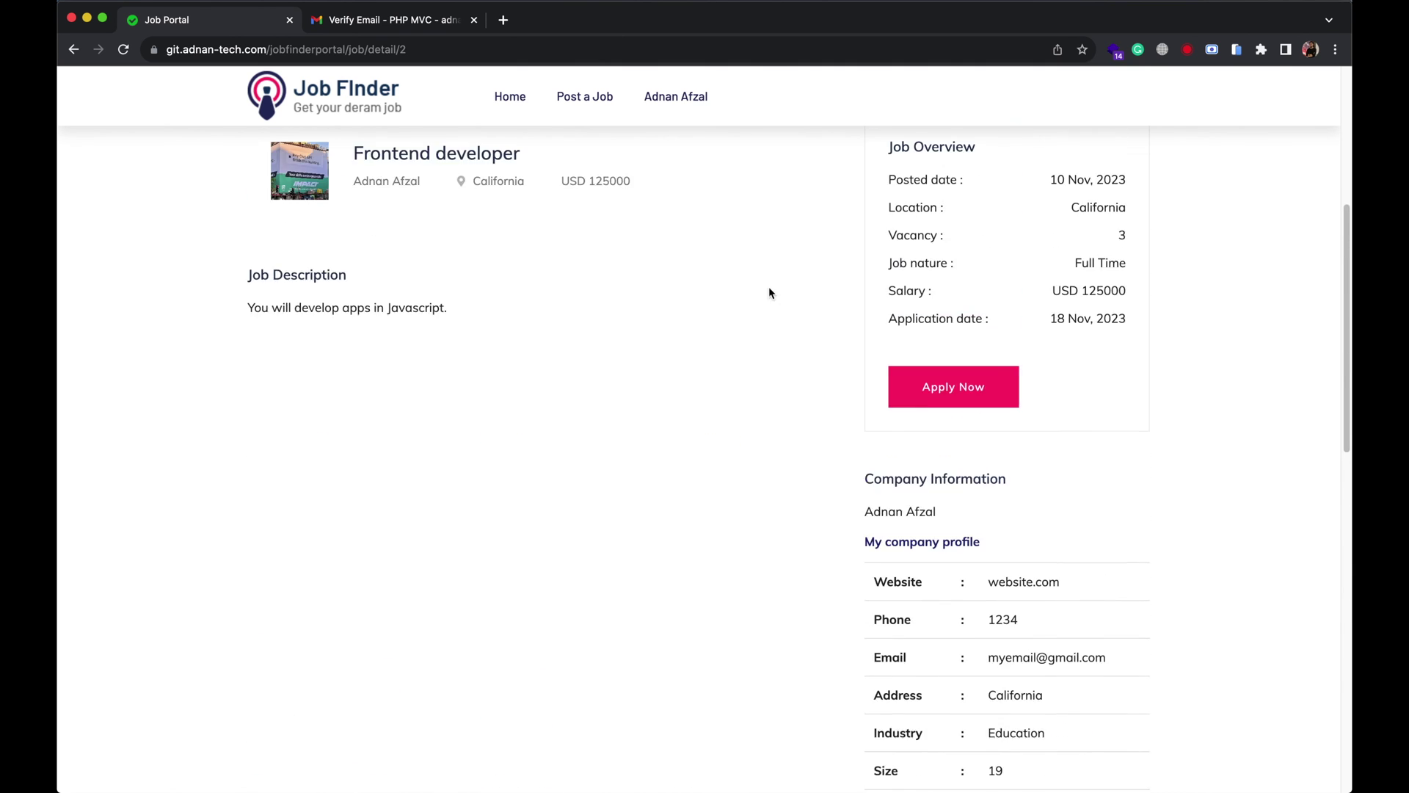
Log out the recruiter and sign in with the applicant's username and password.
scroll(807, 279, "up", 6)
mouse_move(690, 110)
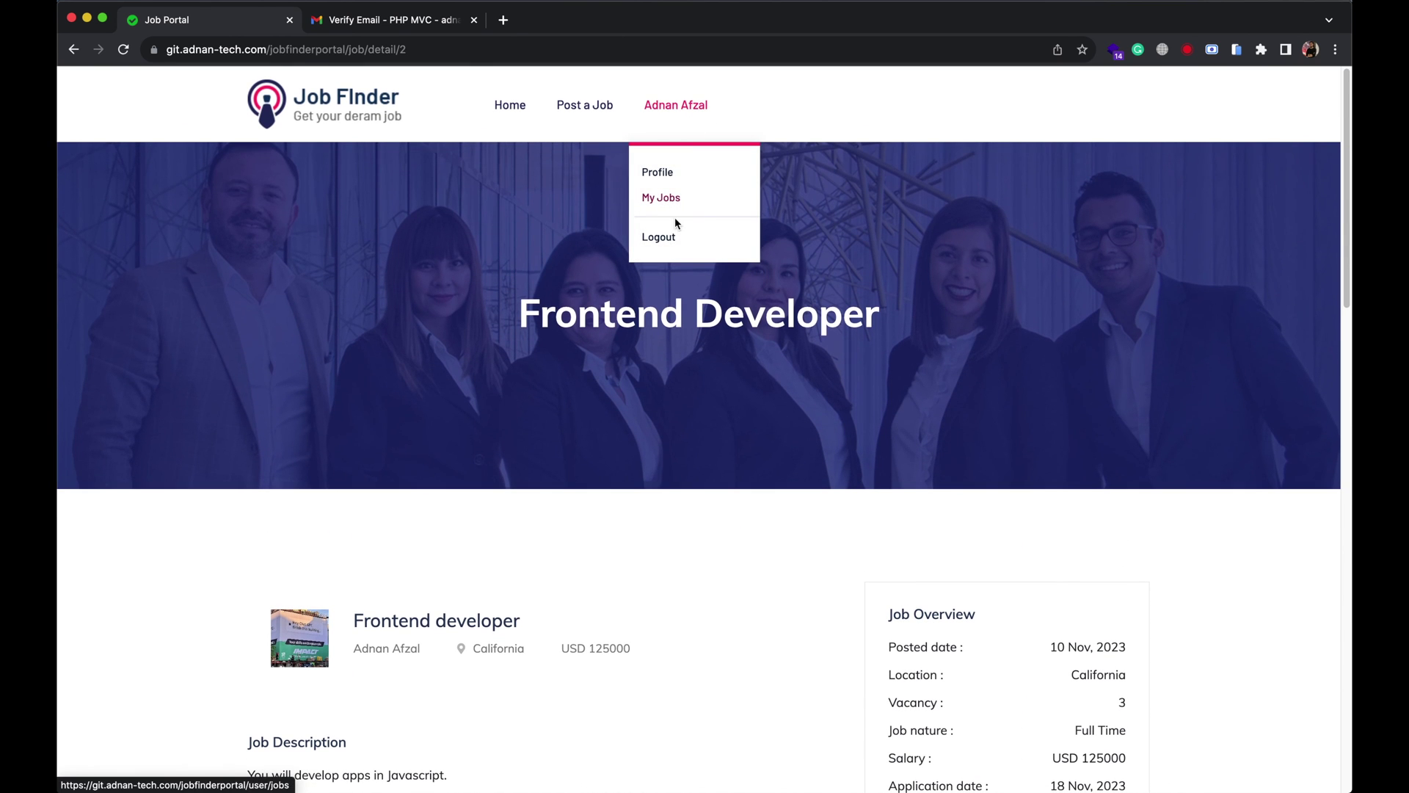
left_click(663, 238)
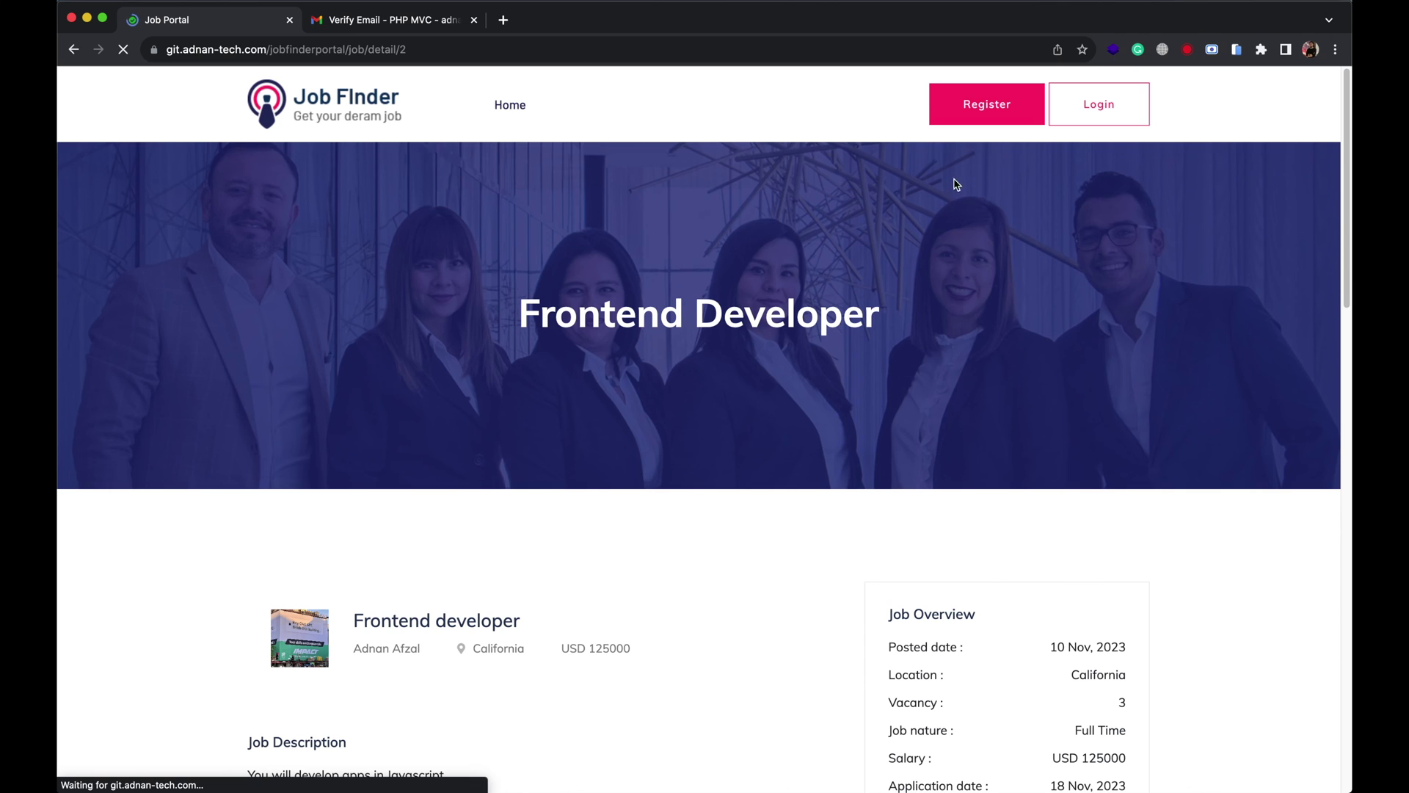
left_click(1095, 121)
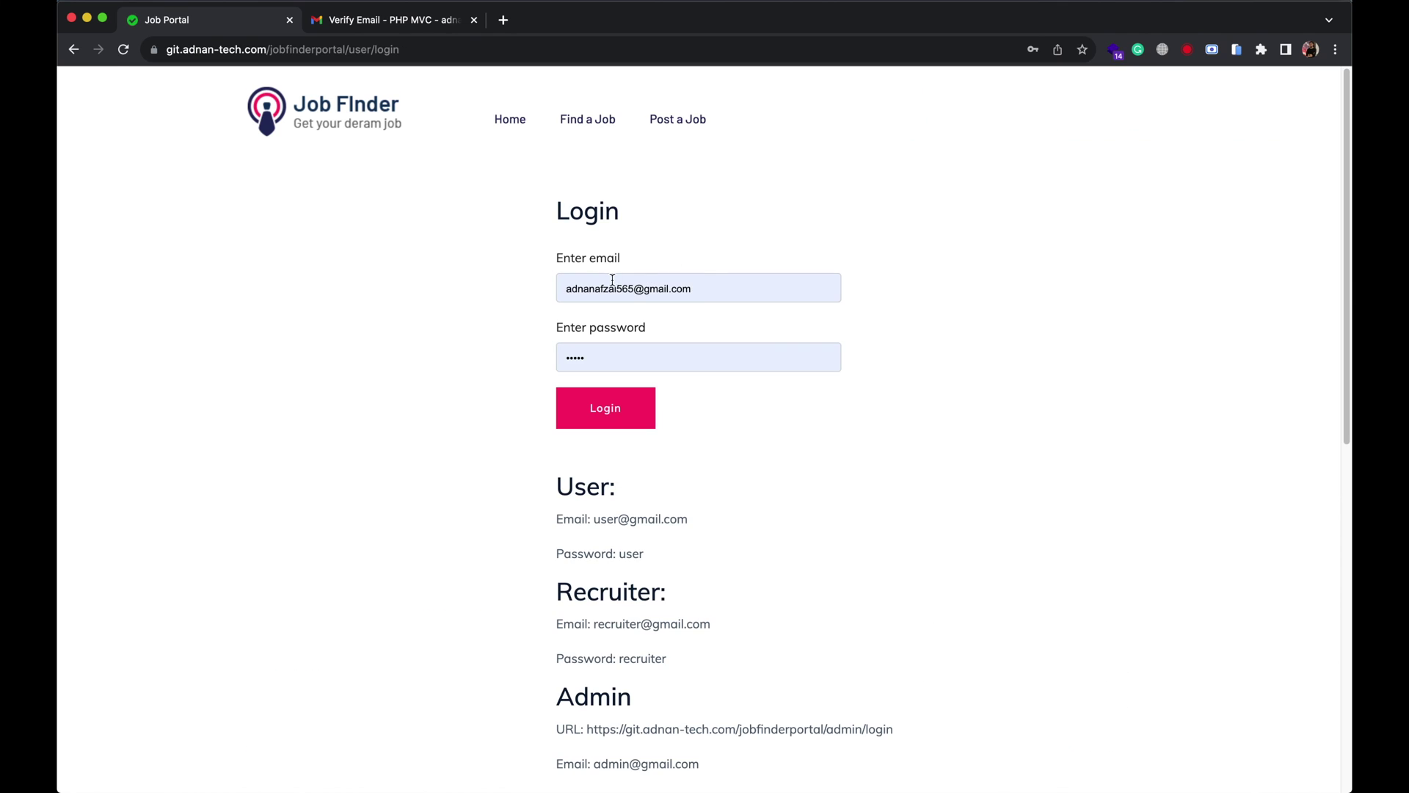
double_click(610, 280)
type("user@gmail.com")
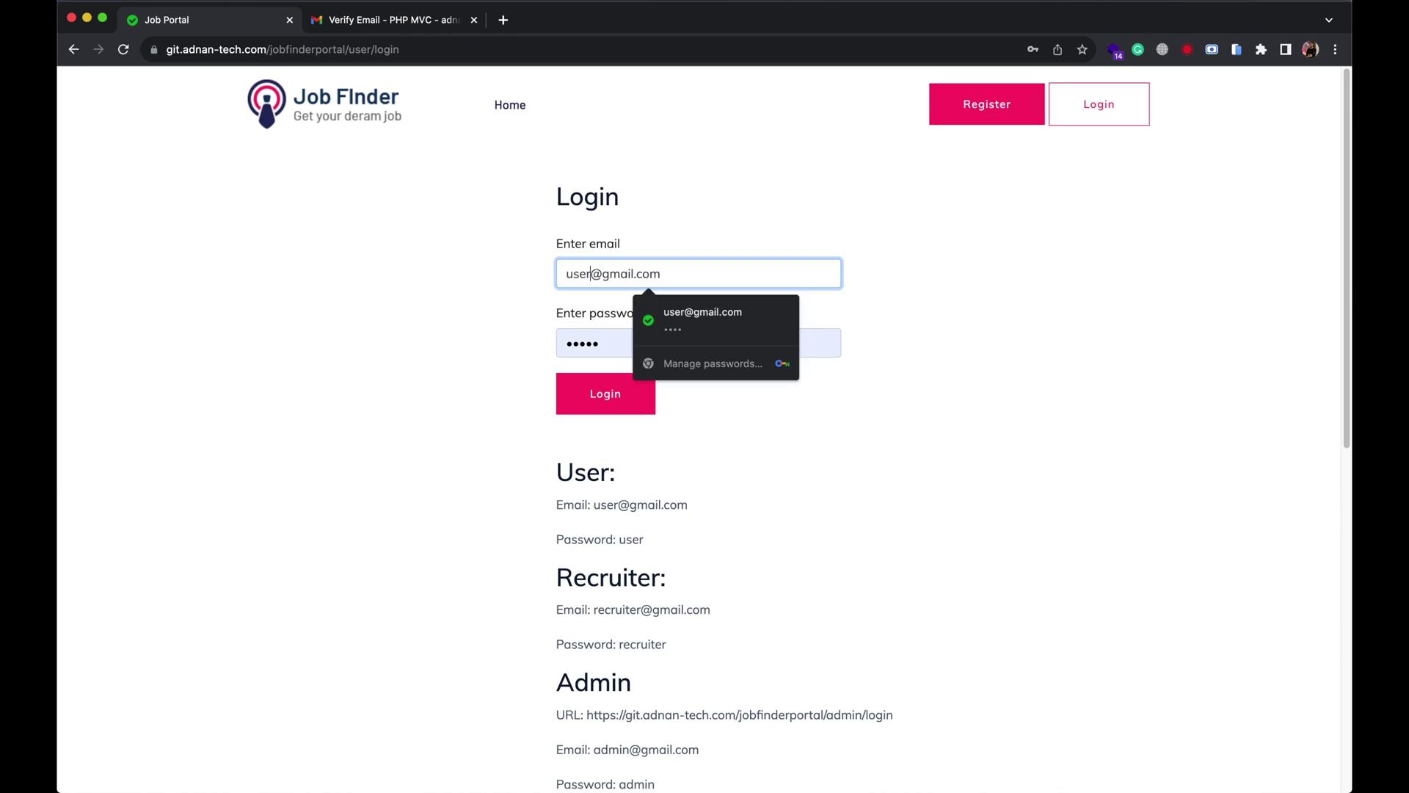
key("Tab")
type("user")
key("Return")
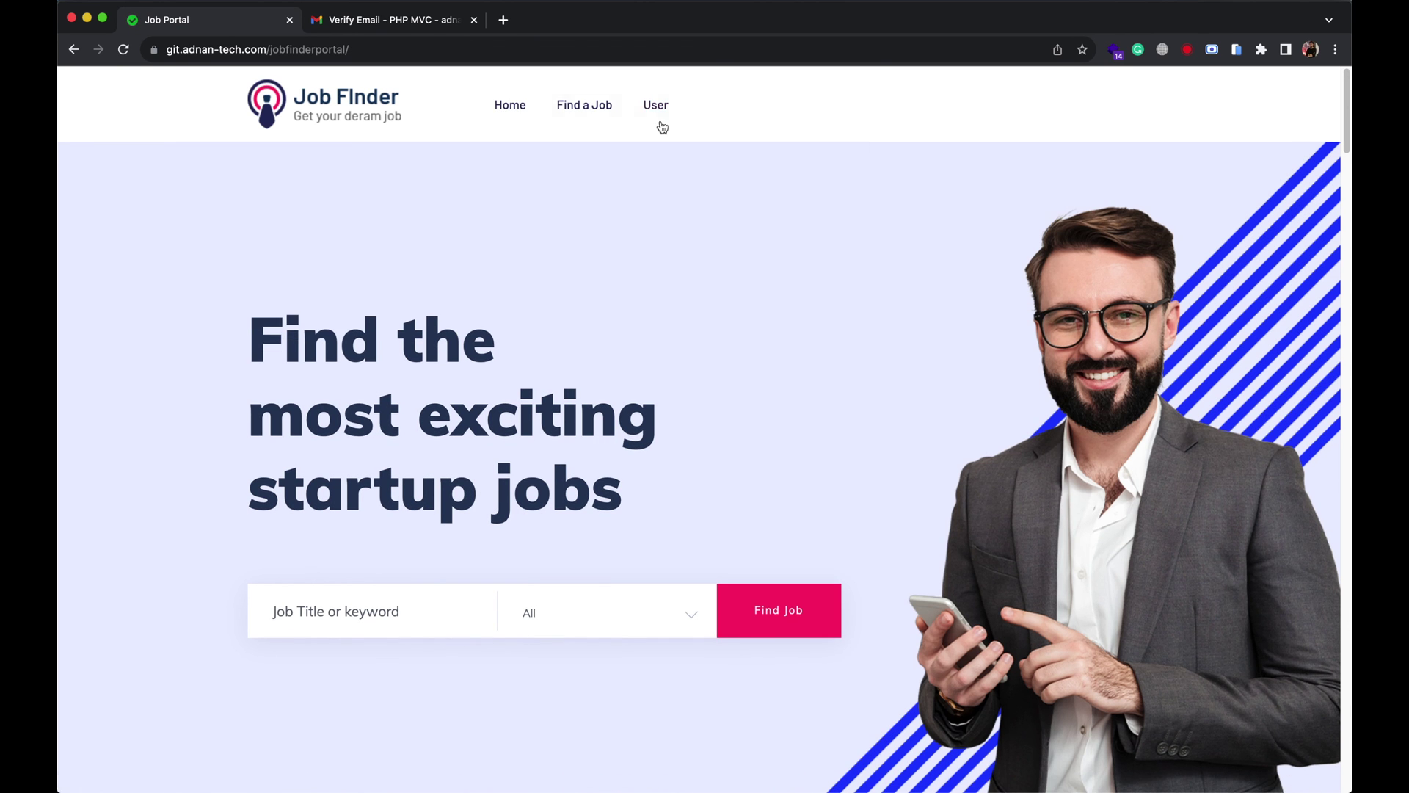
Open the Frontend developer application and review its Submitted, Shortlisted and Rejected history.
left_click(656, 107)
left_click(663, 206)
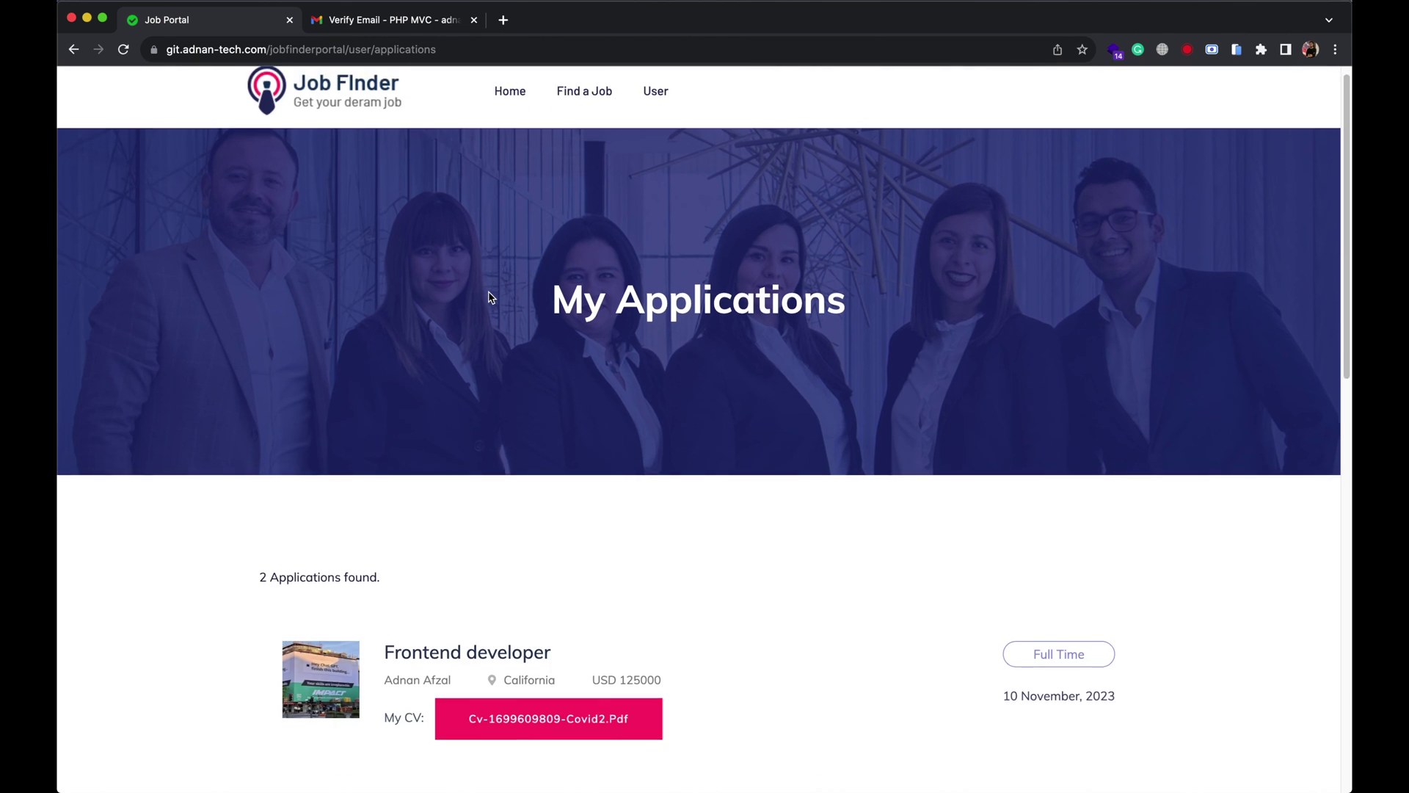
scroll(490, 297, "down", 5)
left_click(475, 277)
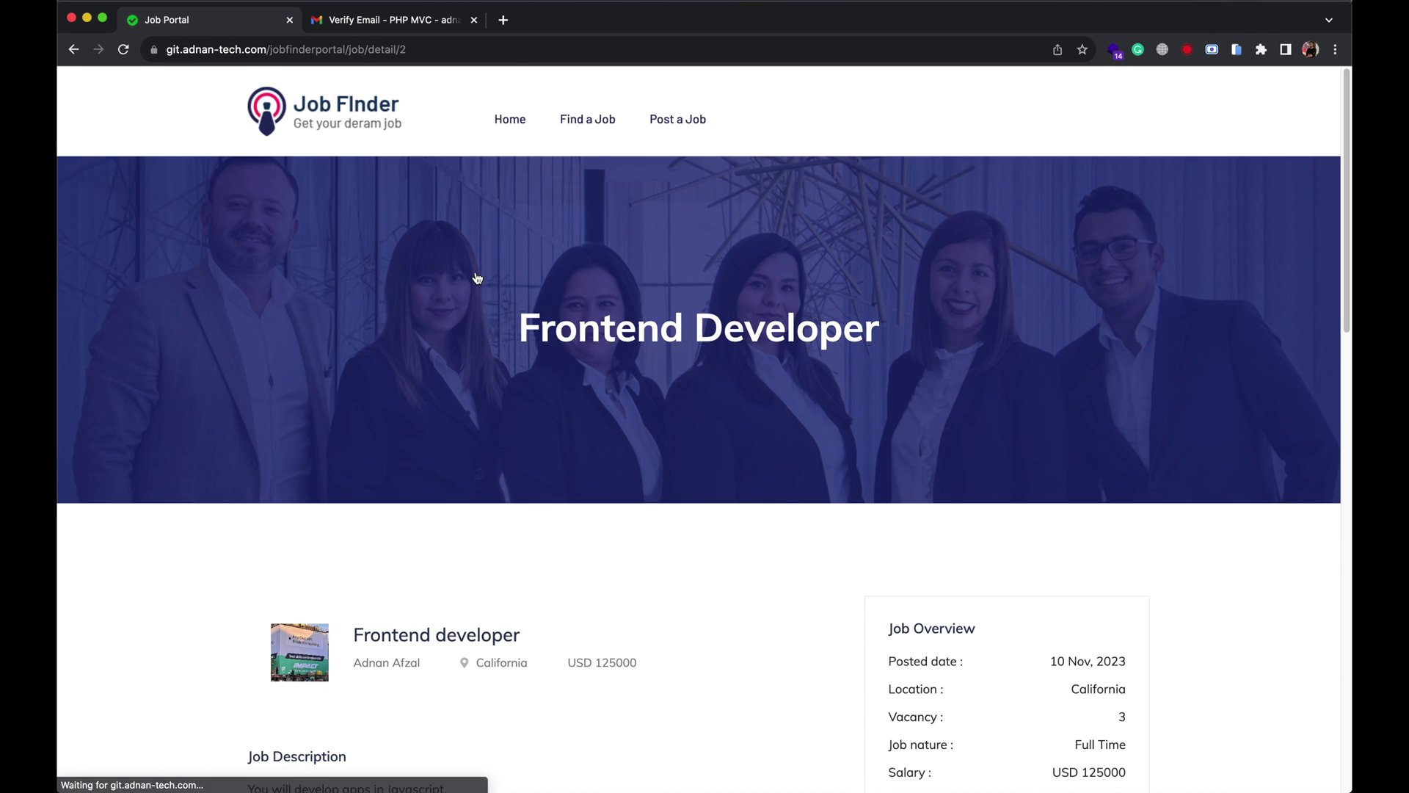
scroll(624, 313, "down", 15)
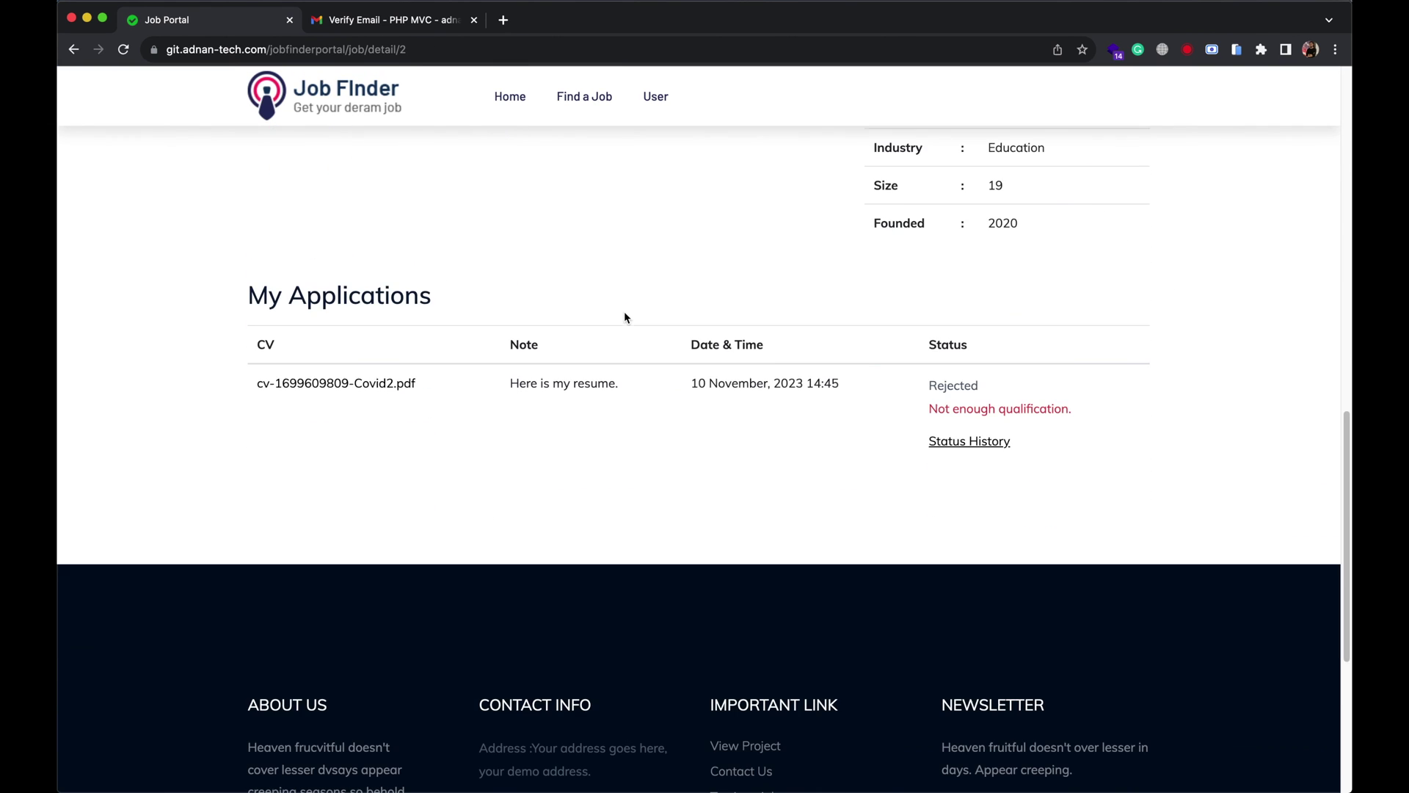
left_click(963, 449)
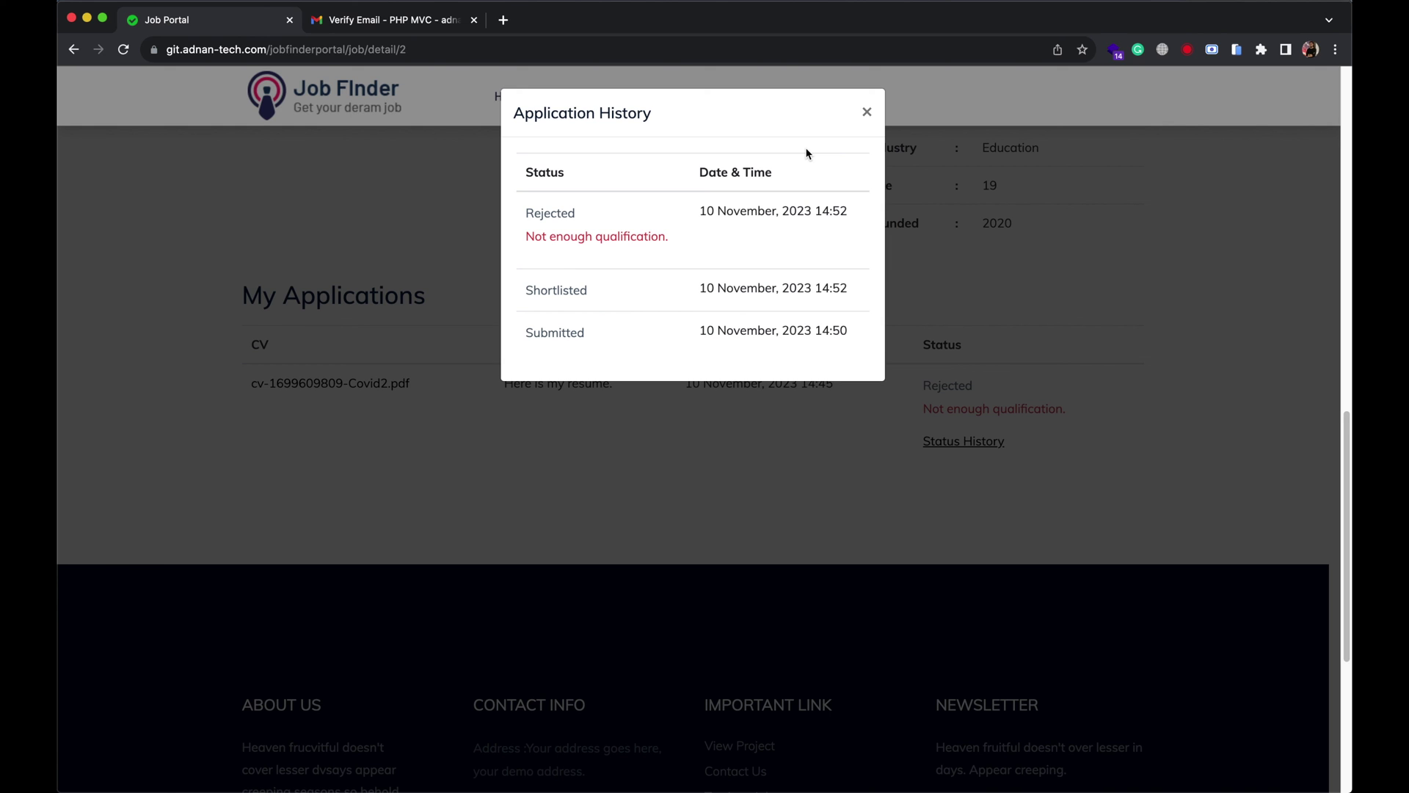
left_click(867, 112)
In Gmail, open the "Application Status 'REJECTED' - Job Portal" email.
left_click(362, 29)
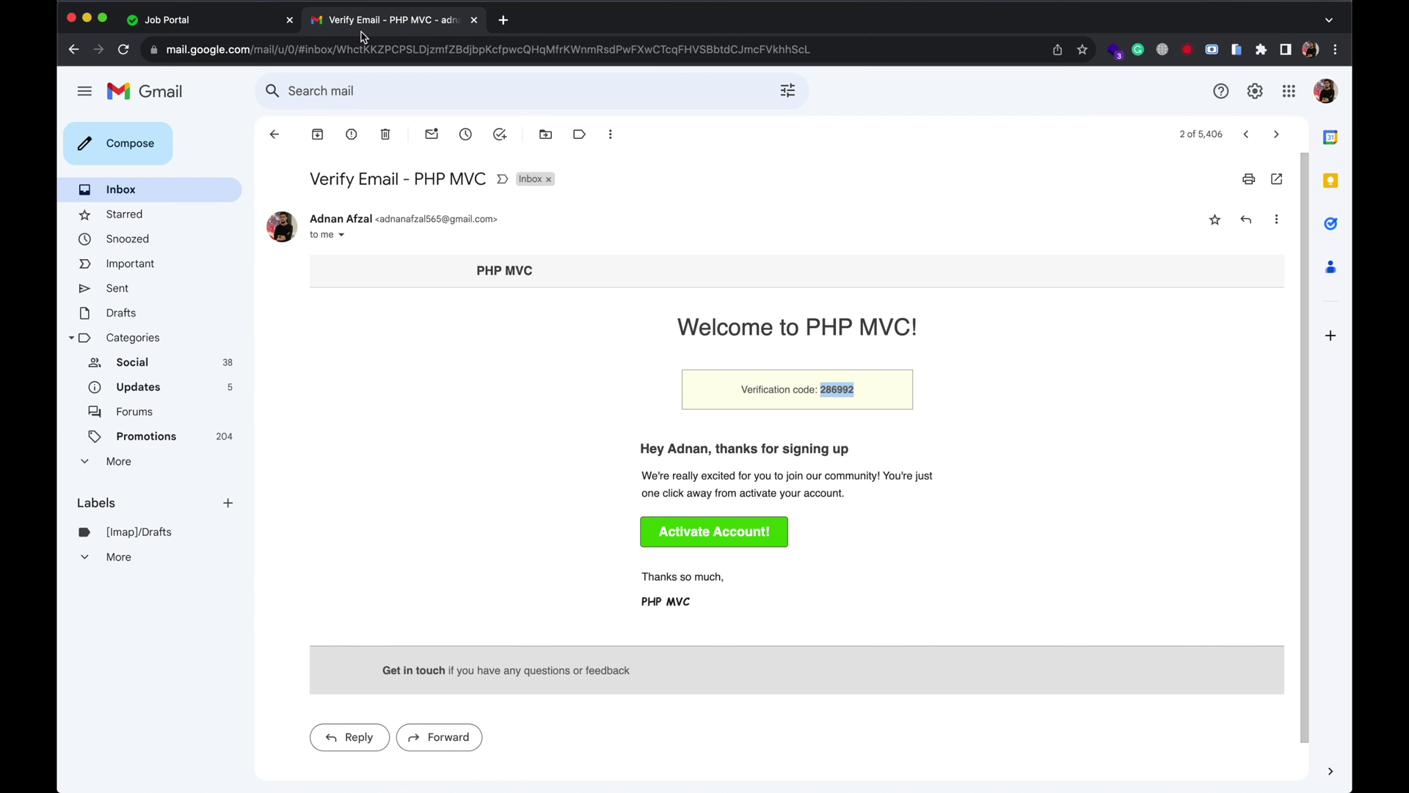
left_click(275, 134)
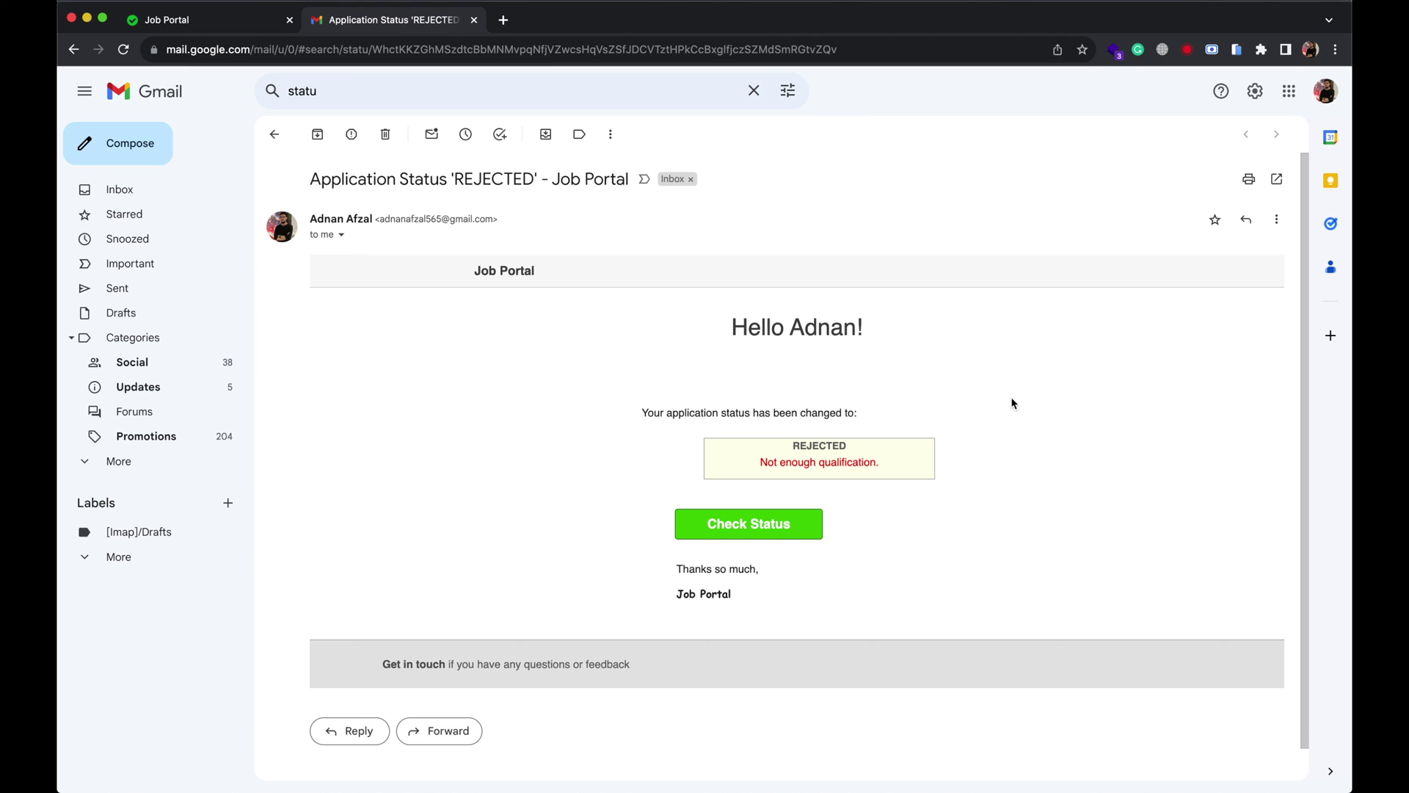